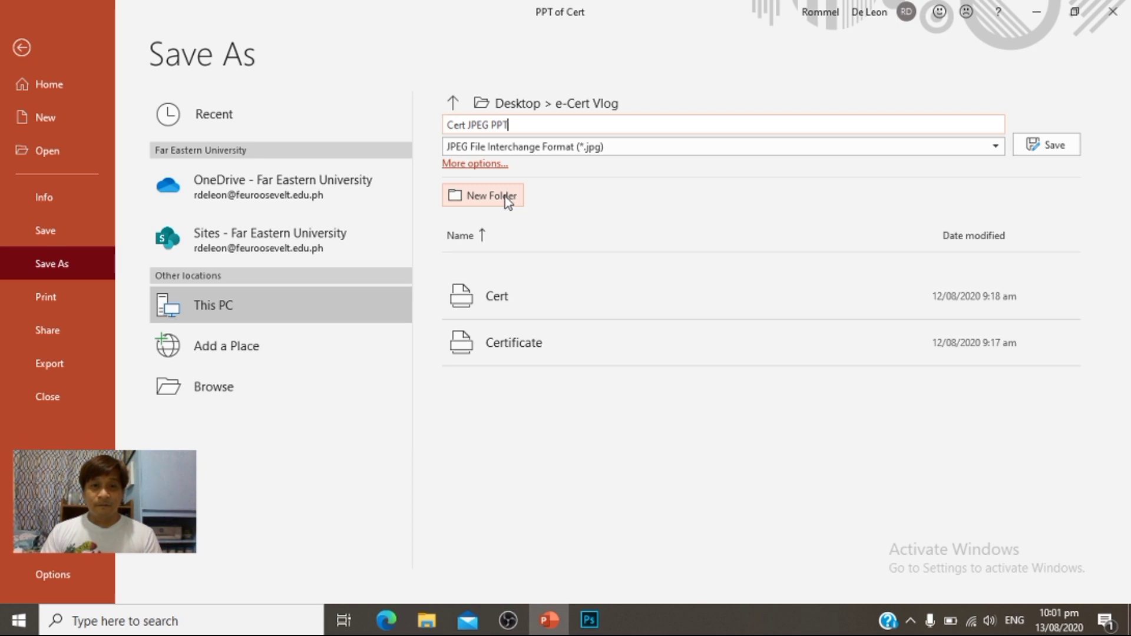
# Step: Export just the current slide to the Desktop as a JPEG image named Cert JPEG PPT
pyautogui.click(505, 196)
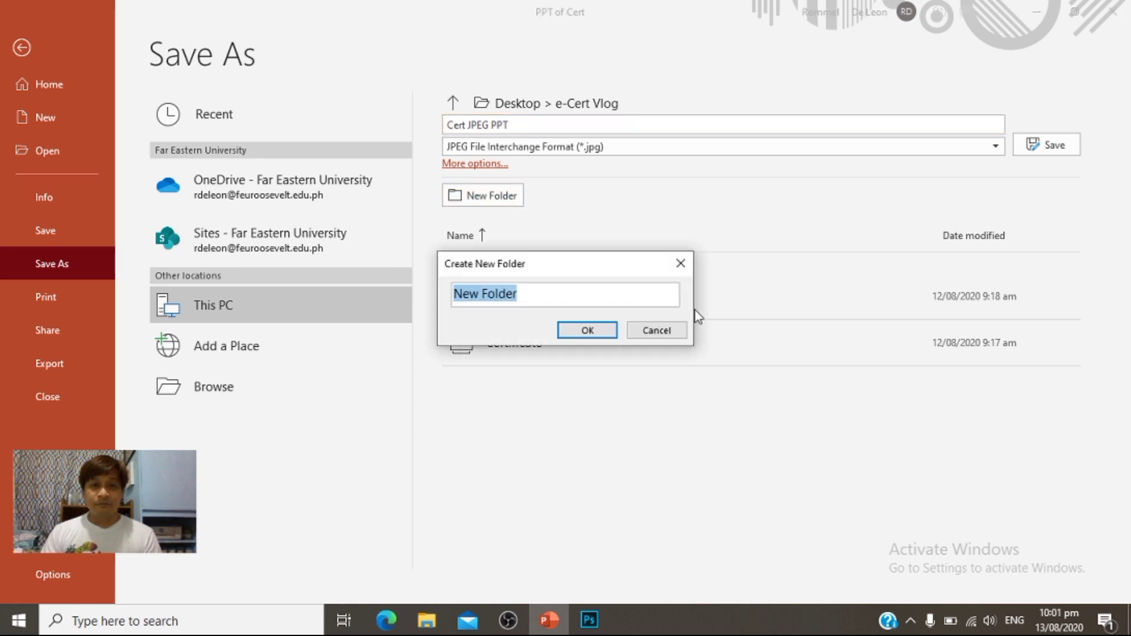
pyautogui.click(682, 259)
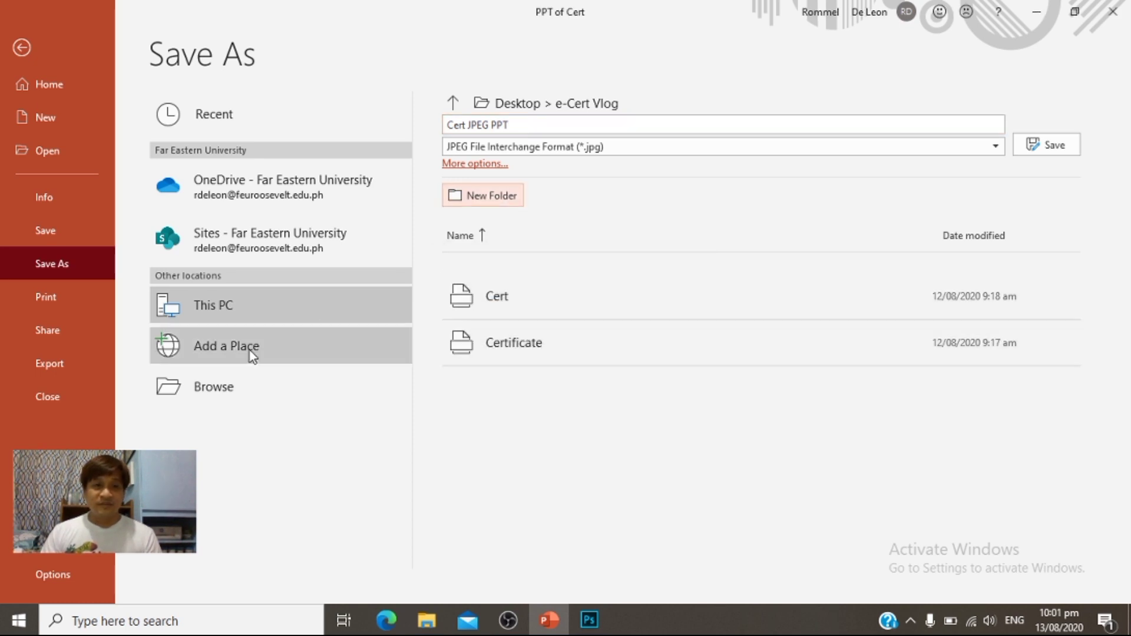
pyautogui.click(492, 167)
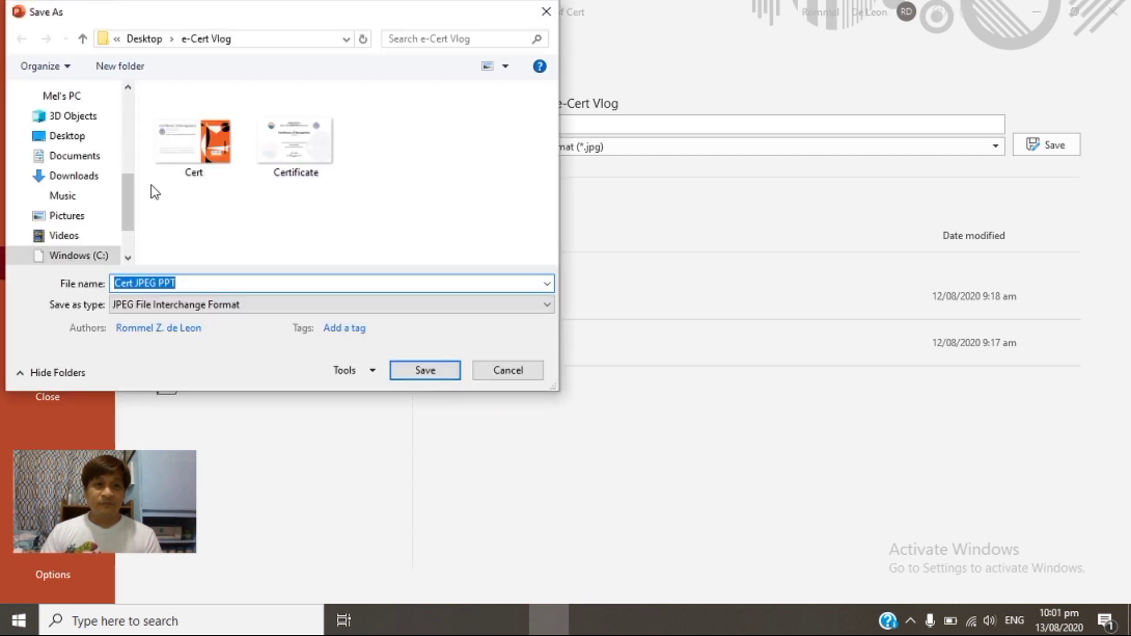
pyautogui.moveTo(128, 200); pyautogui.dragTo(125, 110)
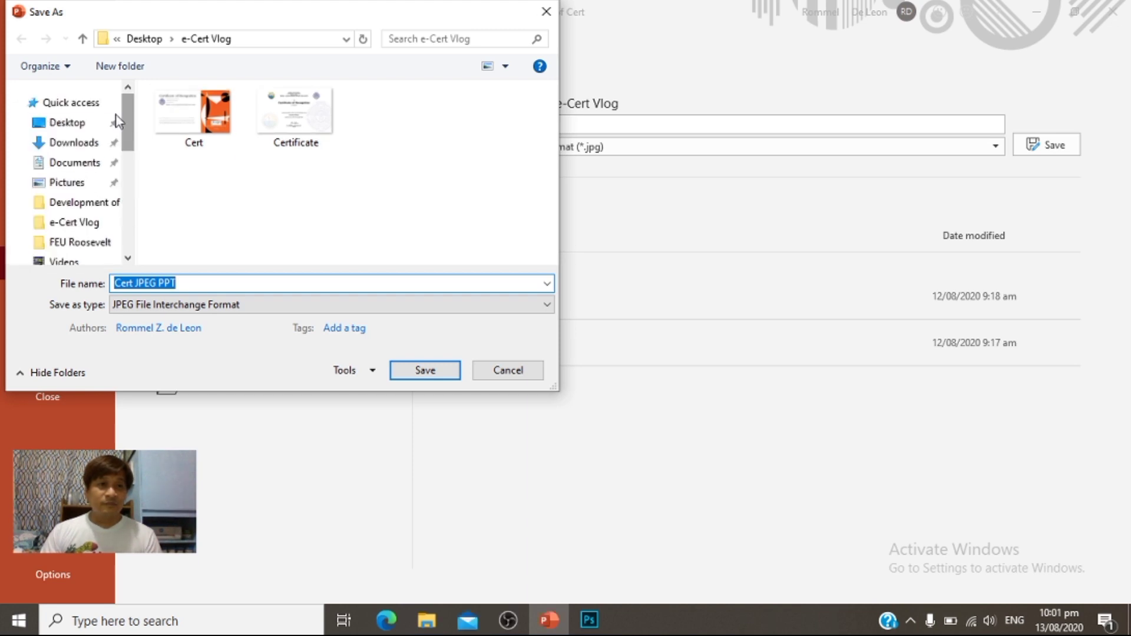
pyautogui.click(88, 122)
pyautogui.click(404, 370)
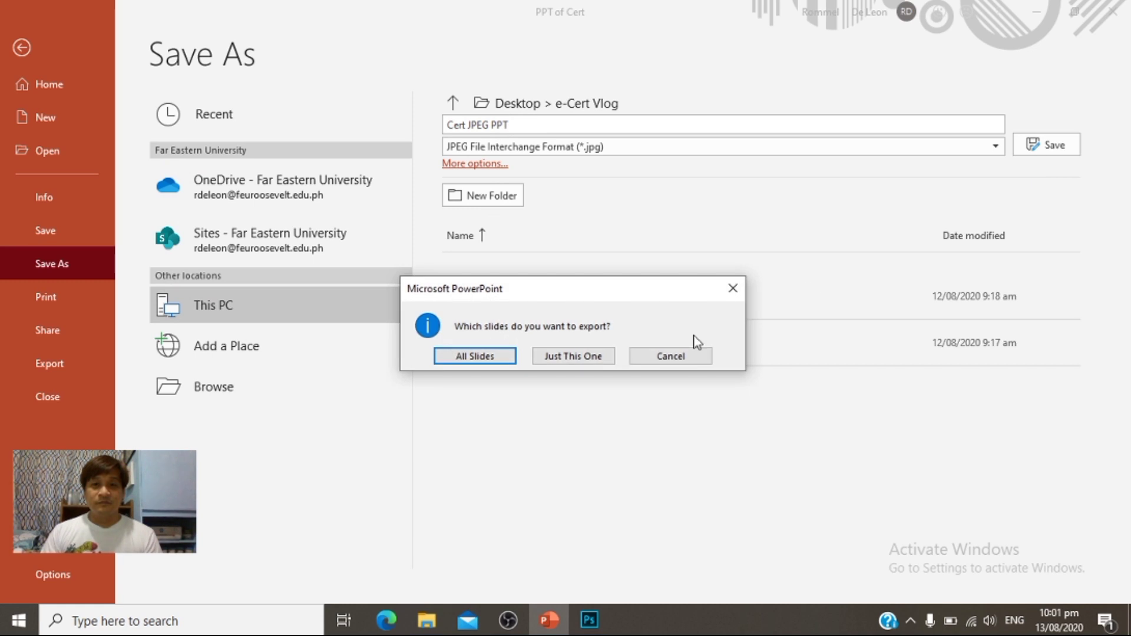
pyautogui.click(541, 357)
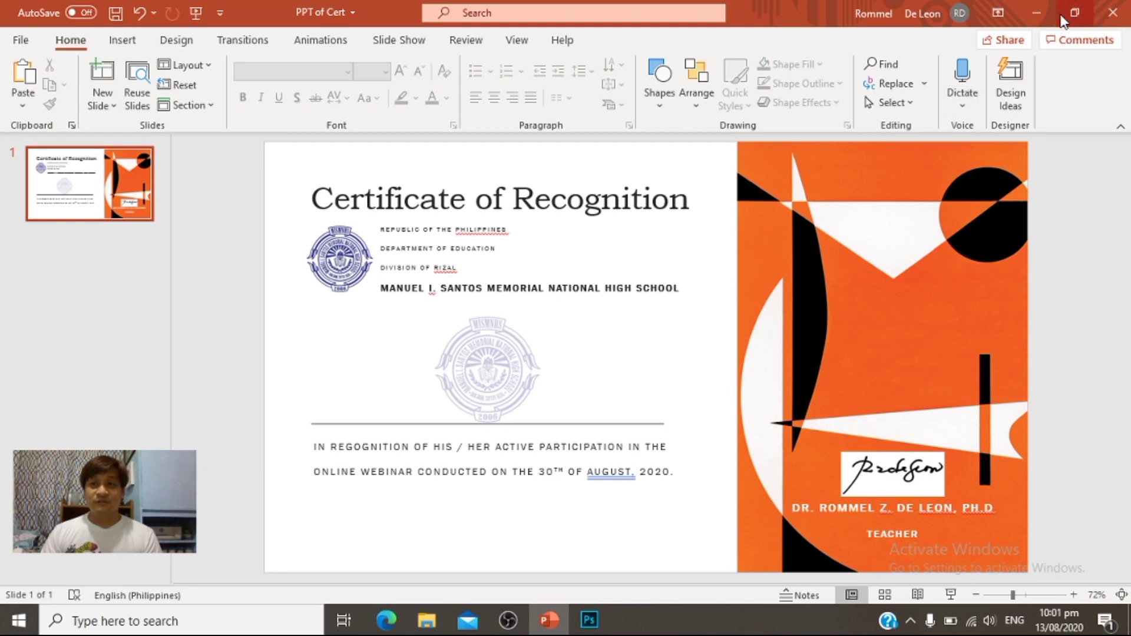
# Step: Minimize the presentation and place the Cert JPEG PPT image directly above Cert JPEG PS on the desktop
pyautogui.click(1041, 10)
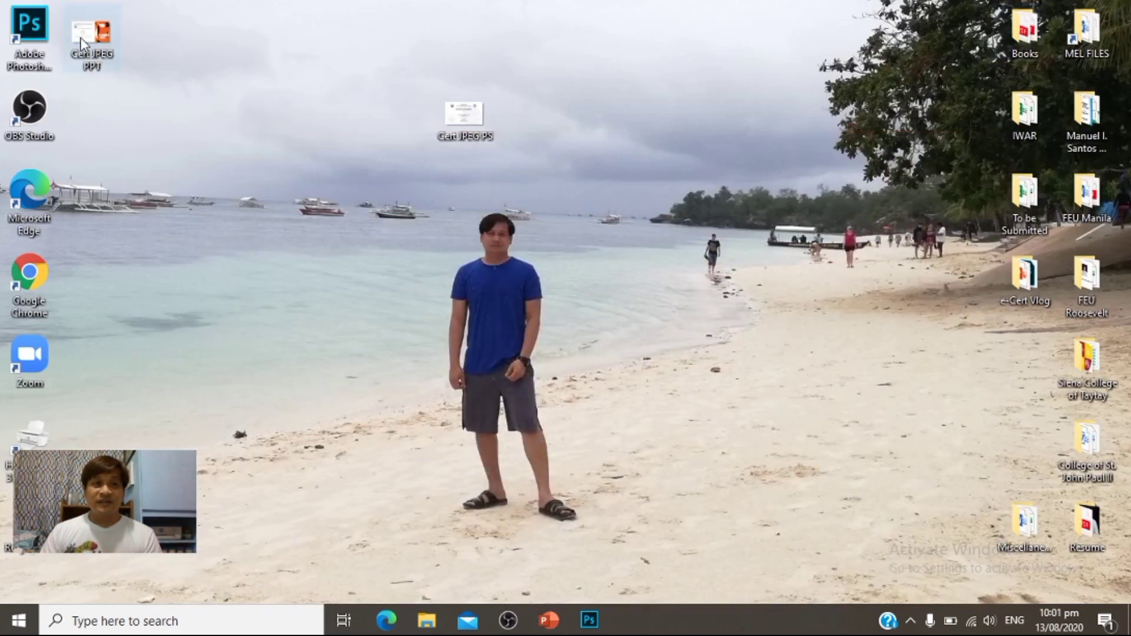
pyautogui.moveTo(408, 69); pyautogui.dragTo(471, 36)
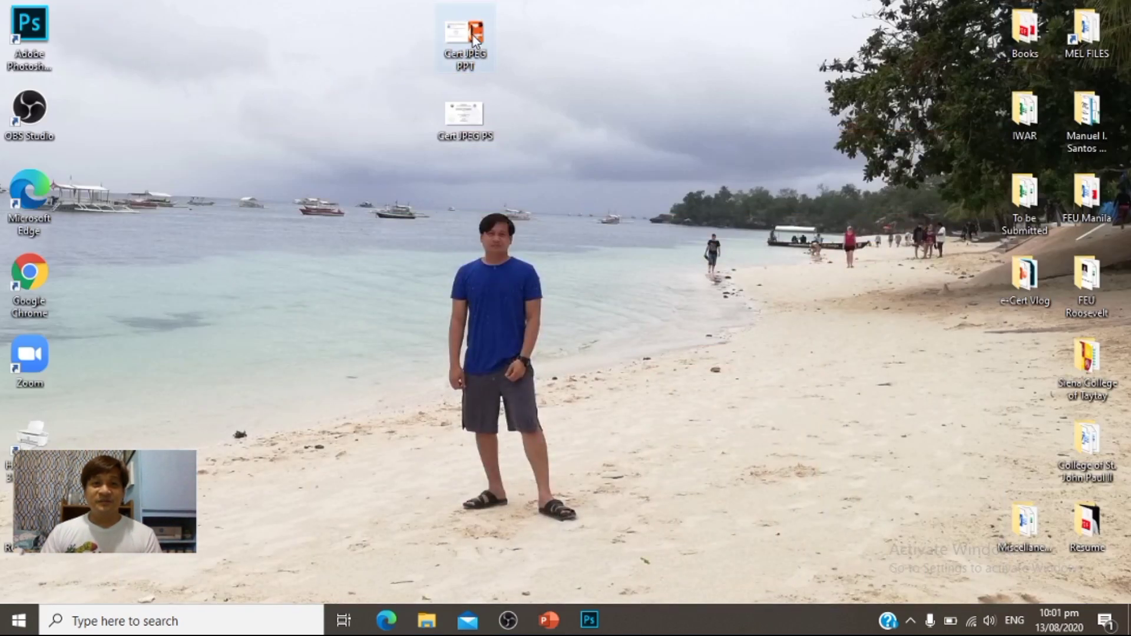
# Step: View the Cert JPEG PS and Cert JPEG PPT certificate images in Photos, and close the viewer
pyautogui.click(463, 113)
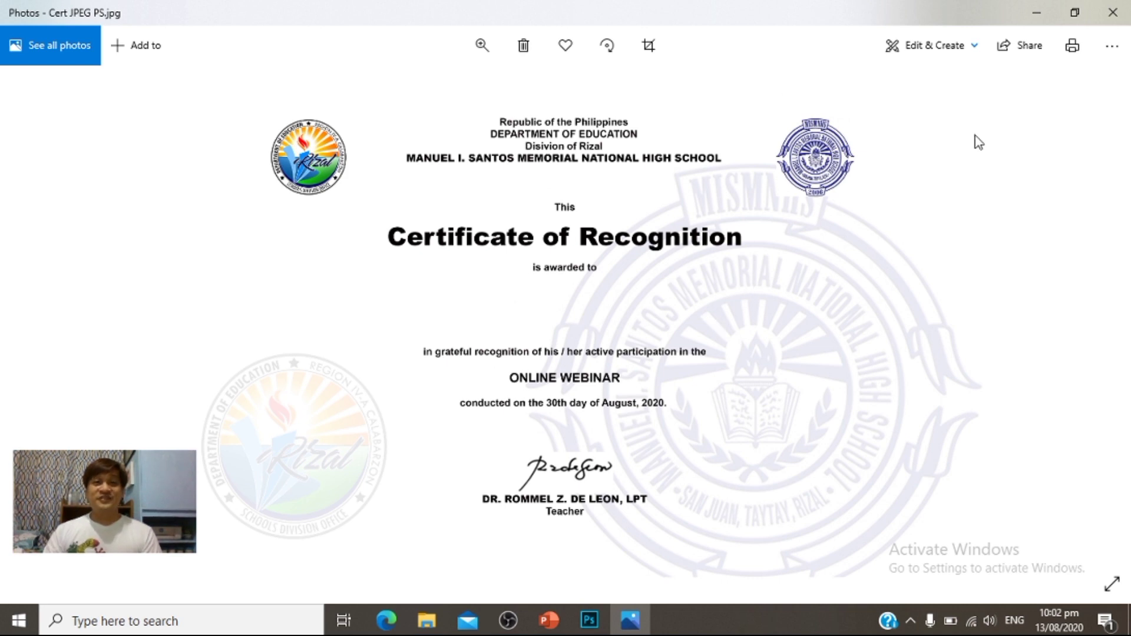
pyautogui.click(1090, 323)
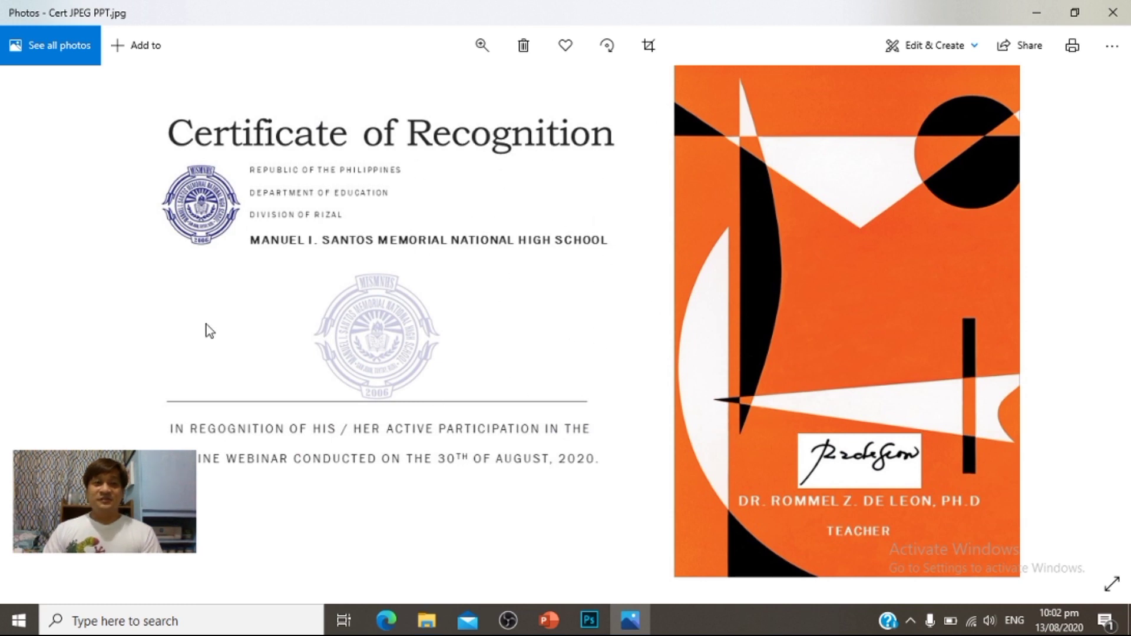
pyautogui.click(35, 313)
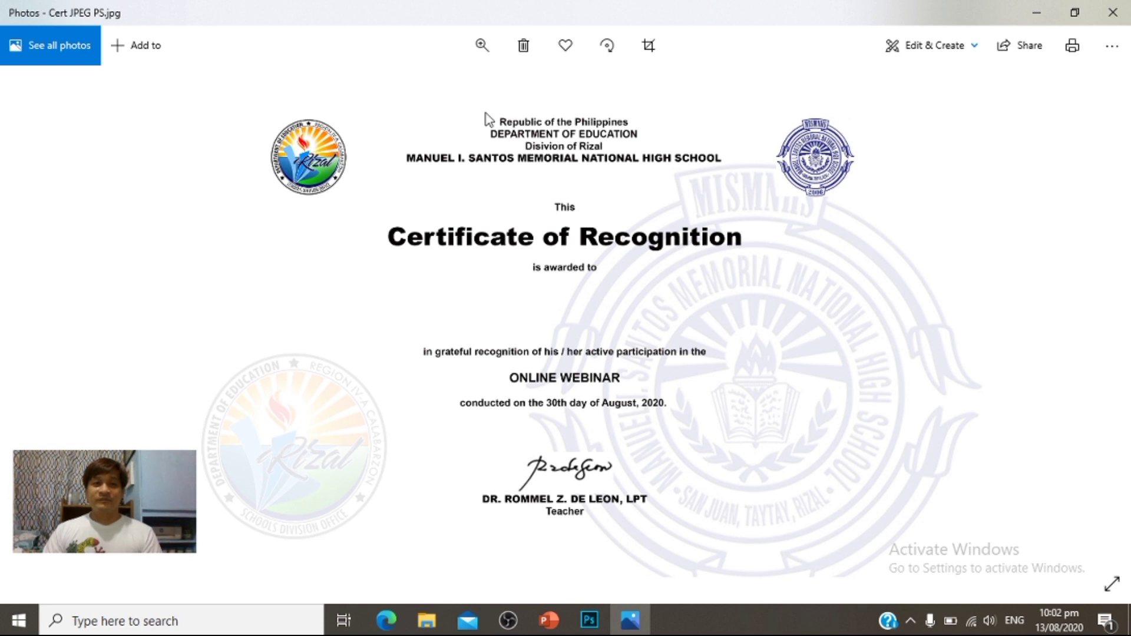
pyautogui.click(1119, 14)
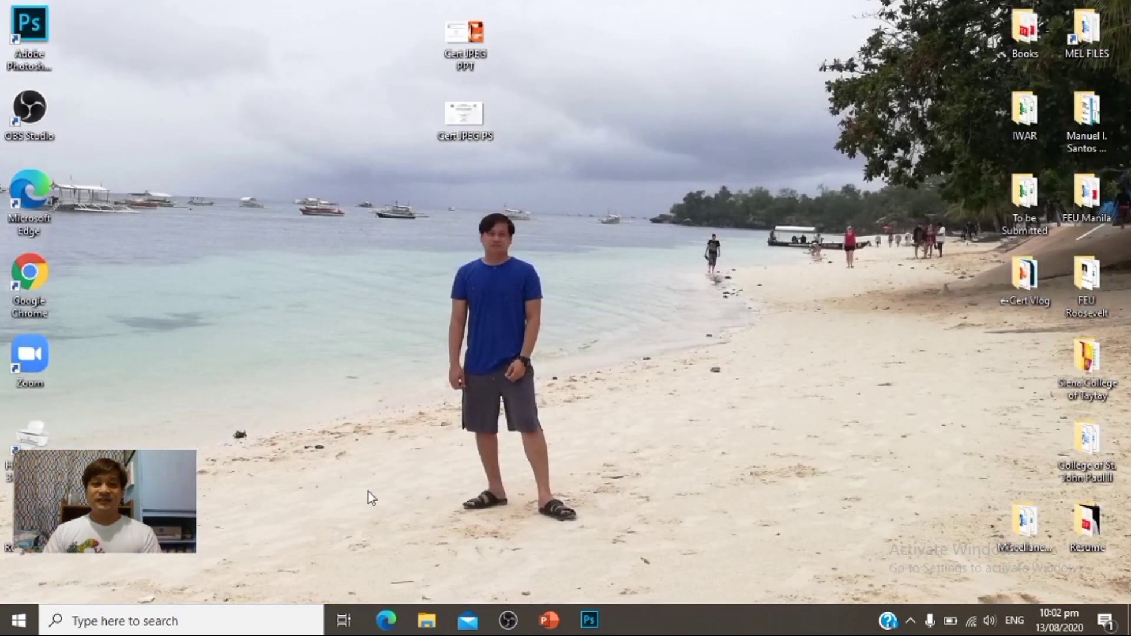
# Step: Switch to Google Chrome and open My Drive in Google Drive
pyautogui.doubleClick(35, 263)
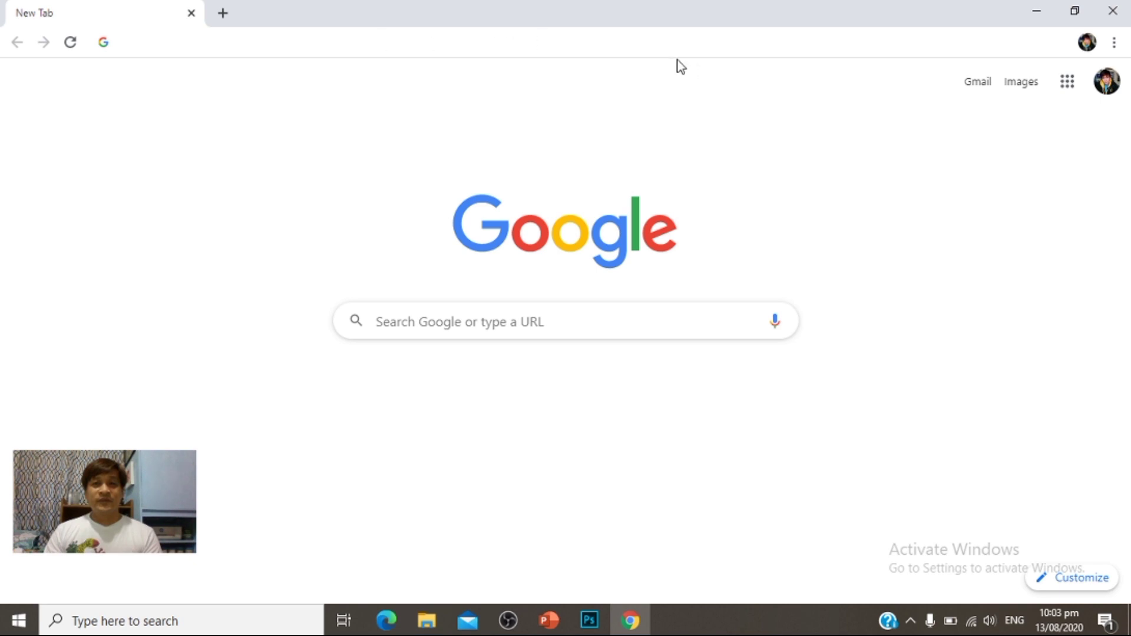
pyautogui.click(757, 36)
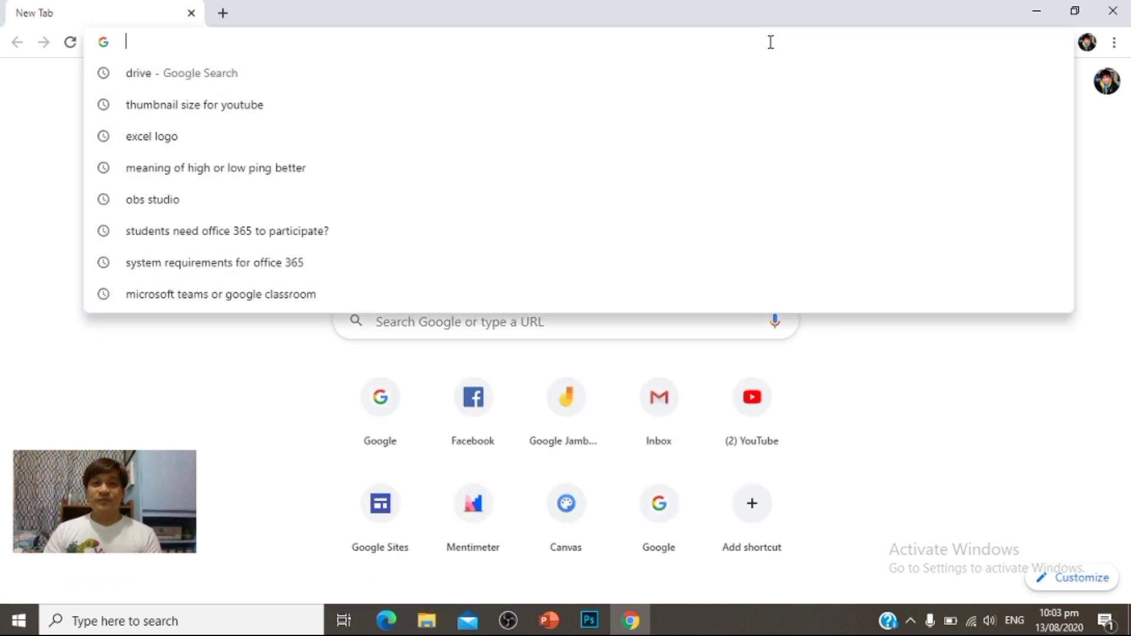
pyautogui.click(1105, 174)
pyautogui.click(1068, 82)
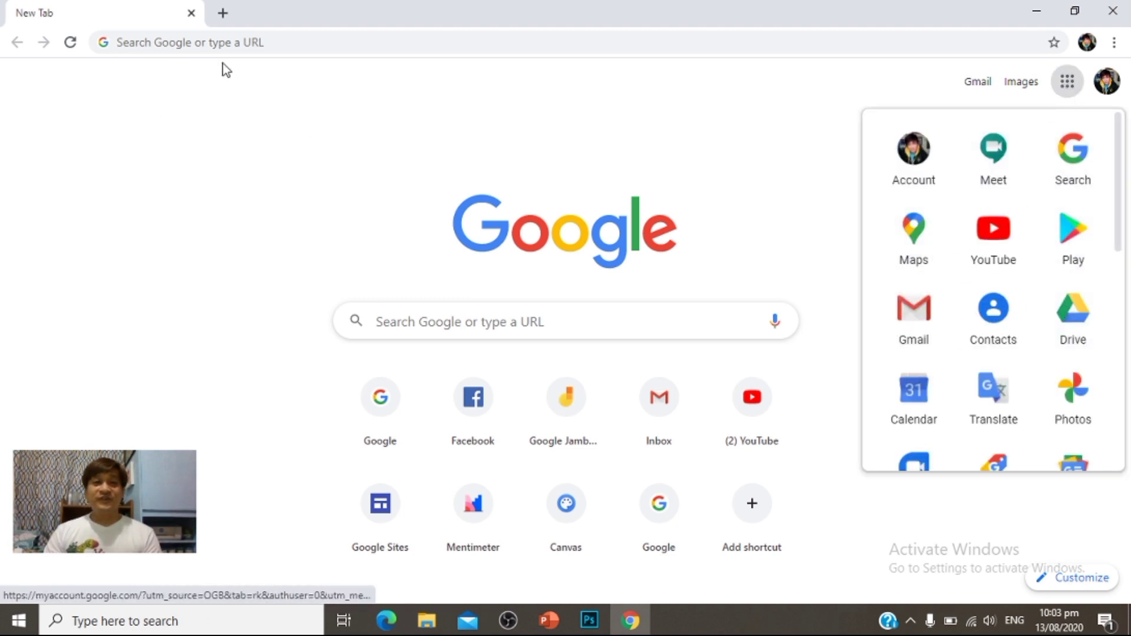
pyautogui.click(269, 42)
pyautogui.write('dri')
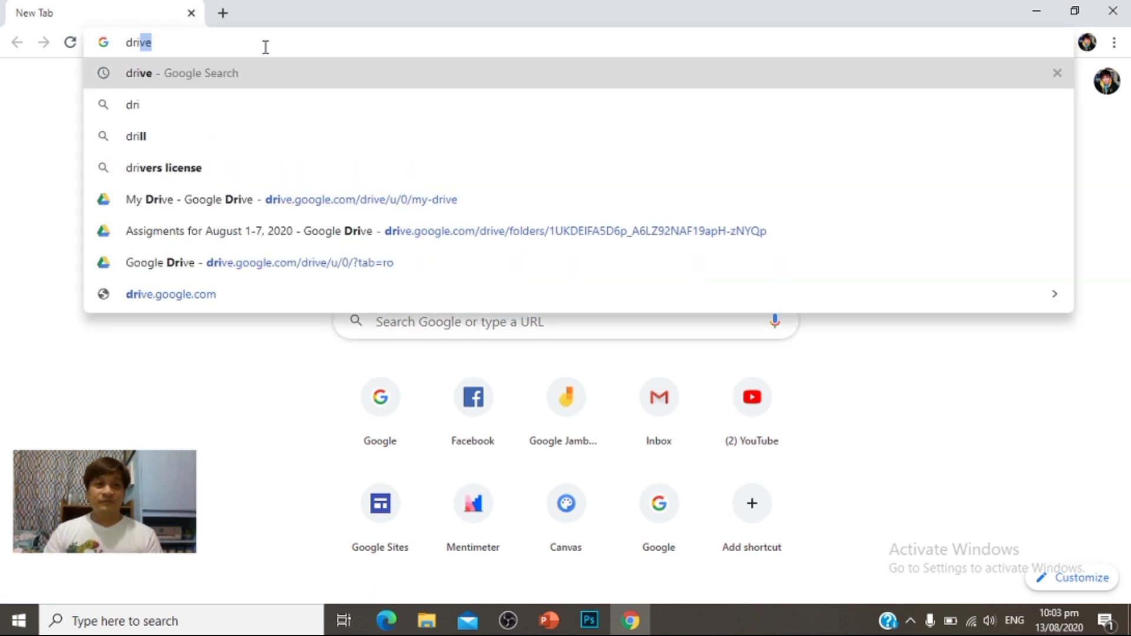
pyautogui.click(313, 205)
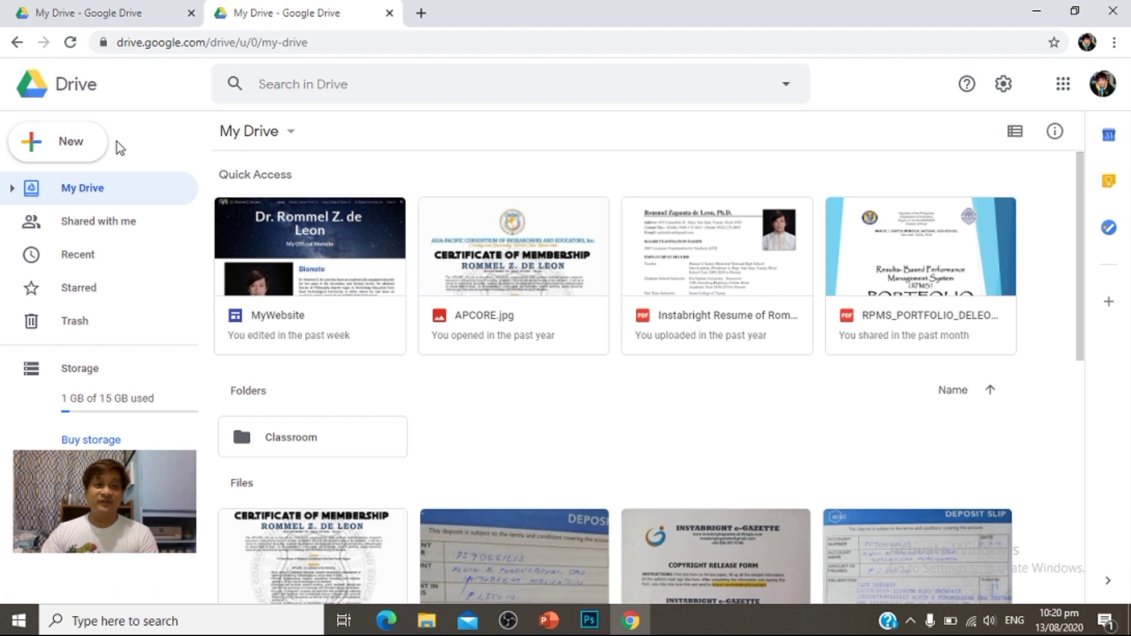
# Step: Create a blank Google Slides presentation from Drive and name it e-Certificate
pyautogui.click(47, 148)
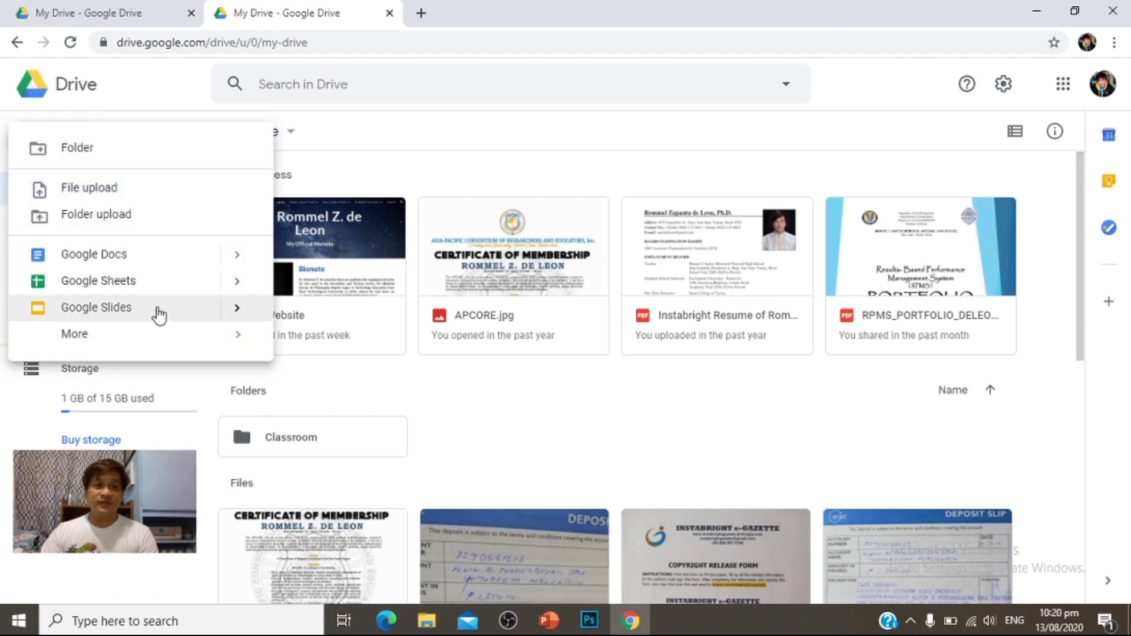
pyautogui.click(162, 316)
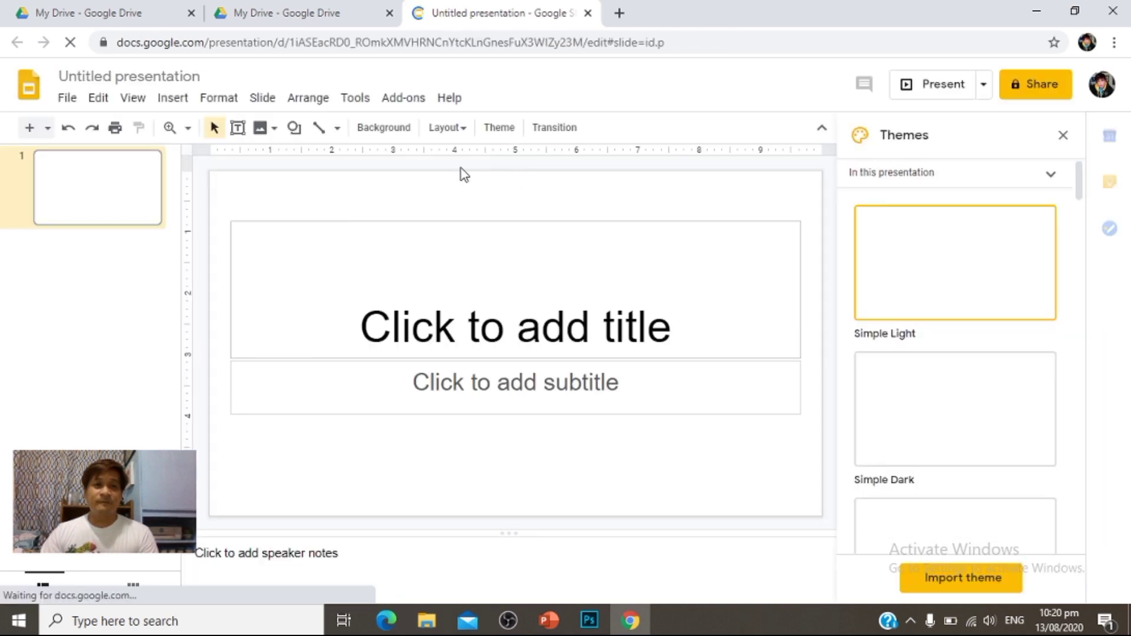
pyautogui.click(116, 75)
pyautogui.write('e')
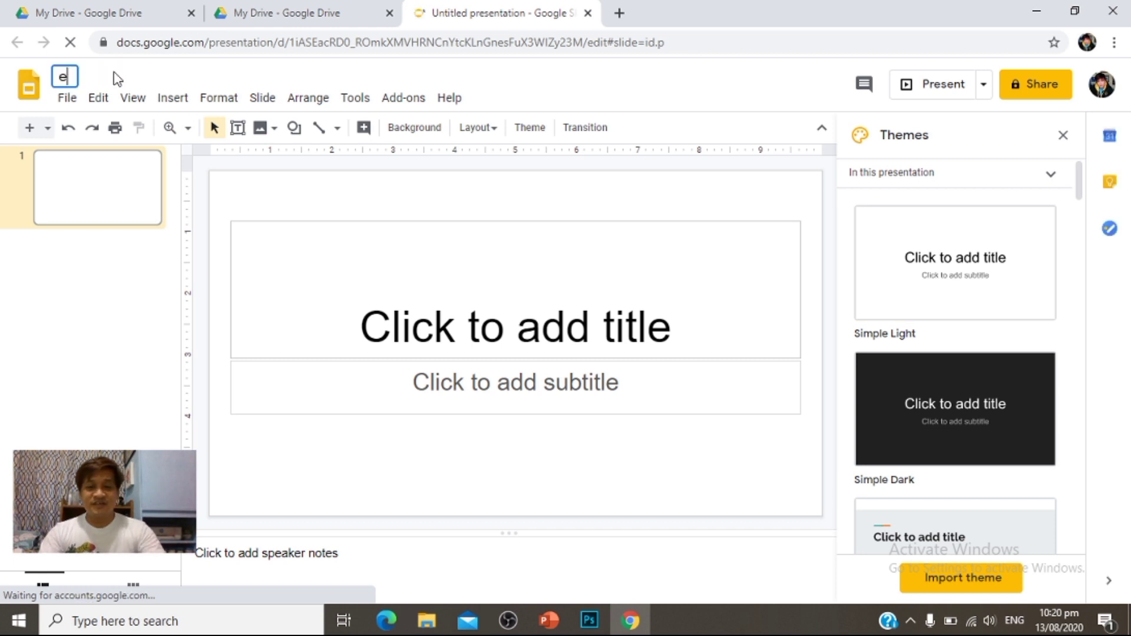
pyautogui.write('-Certif')
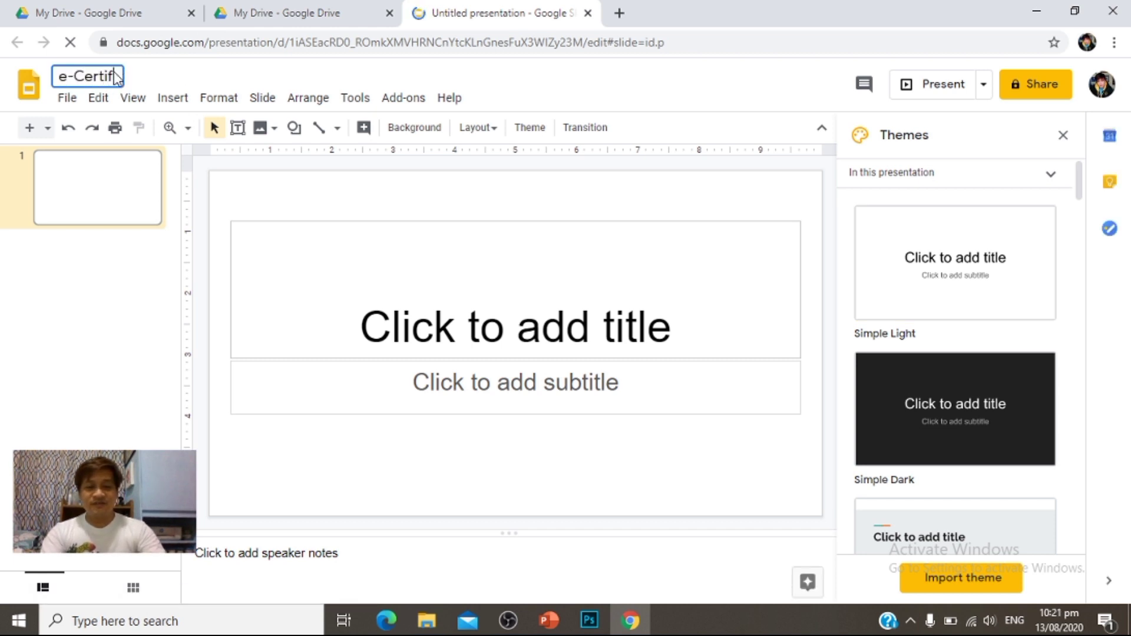
pyautogui.write('icate')
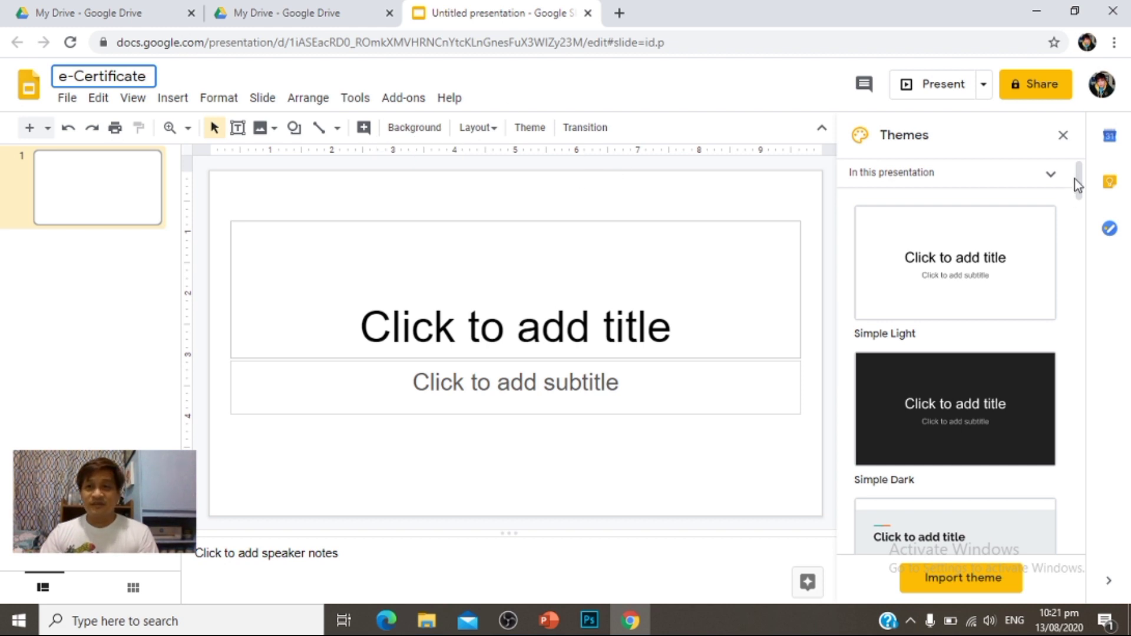
pyautogui.press('Return')
# Step: Dismiss the theme choices and delete the title and subtitle placeholders from the first slide
pyautogui.click(1063, 135)
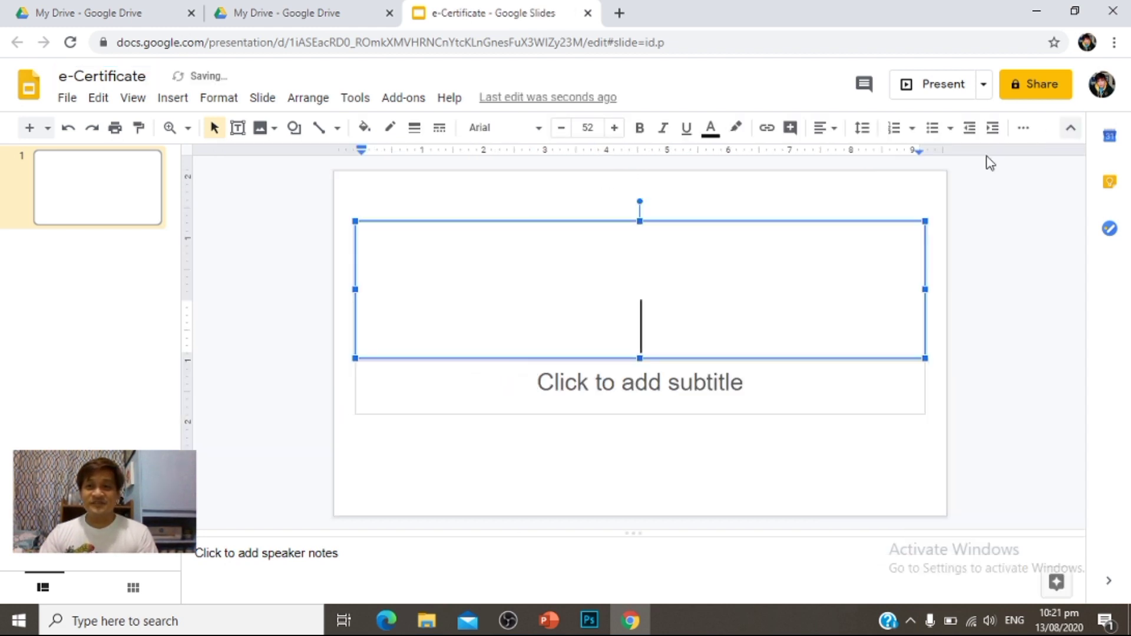
pyautogui.click(888, 225)
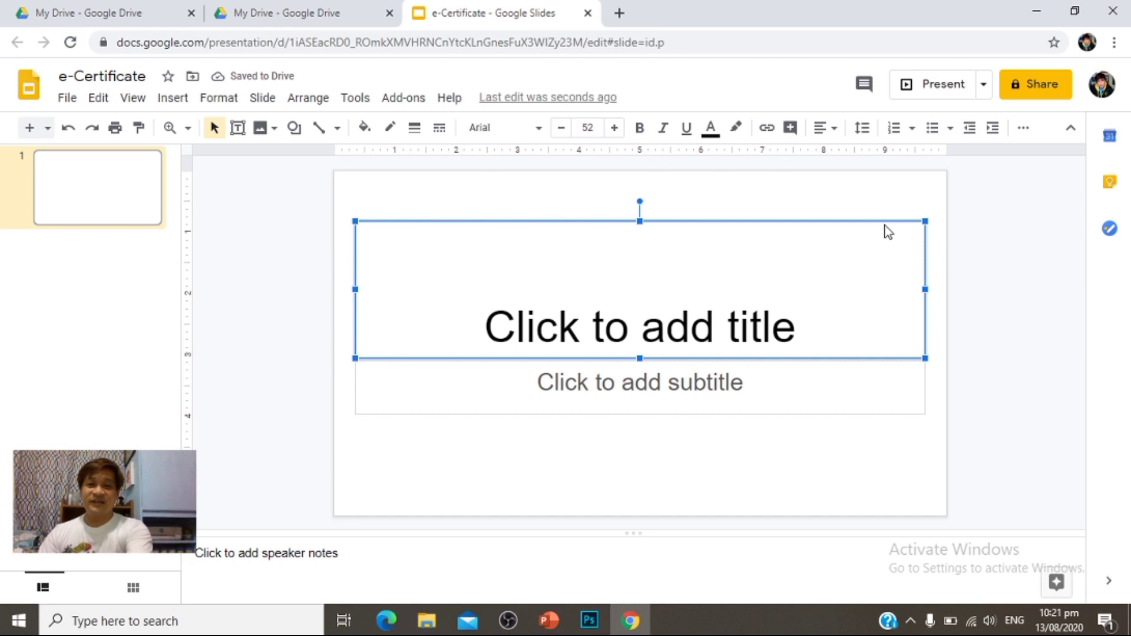
pyautogui.press('Delete')
pyautogui.click(720, 366)
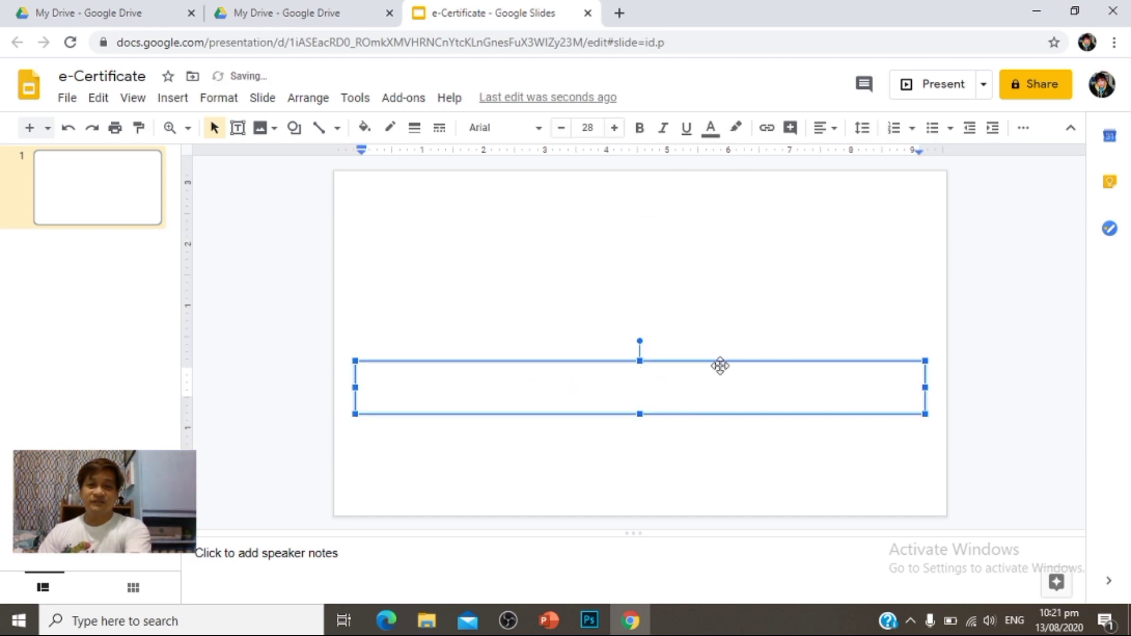
pyautogui.press('Escape')
pyautogui.press('Delete')
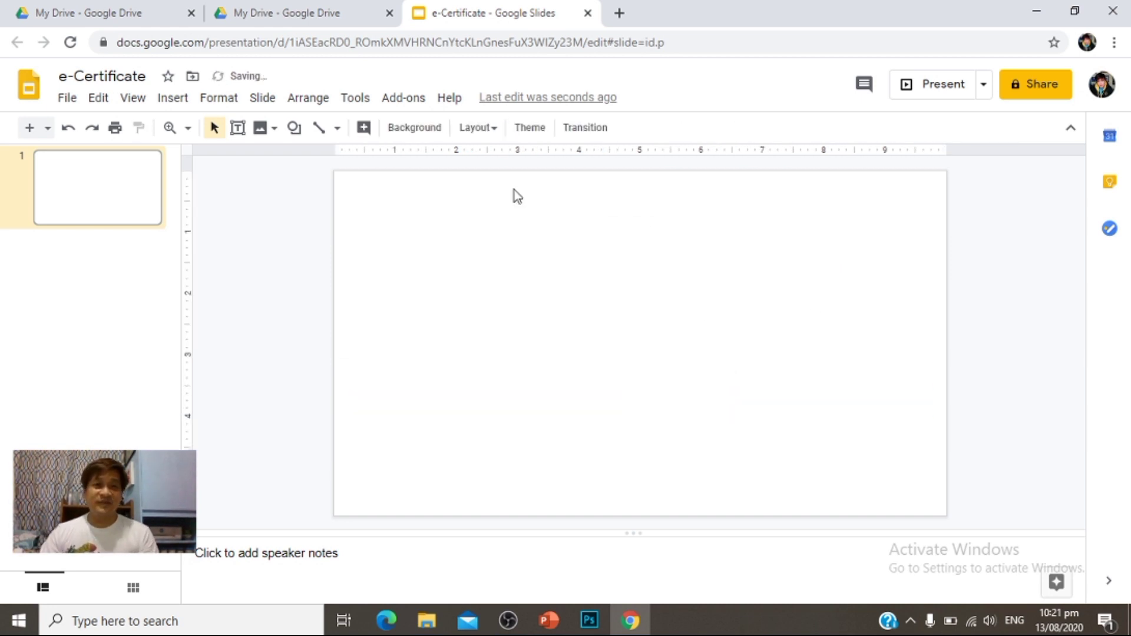
# Step: Insert the Cert JPEG PS image from the computer's Desktop and stretch it horizontally to nearly the slide's full width
pyautogui.click(264, 135)
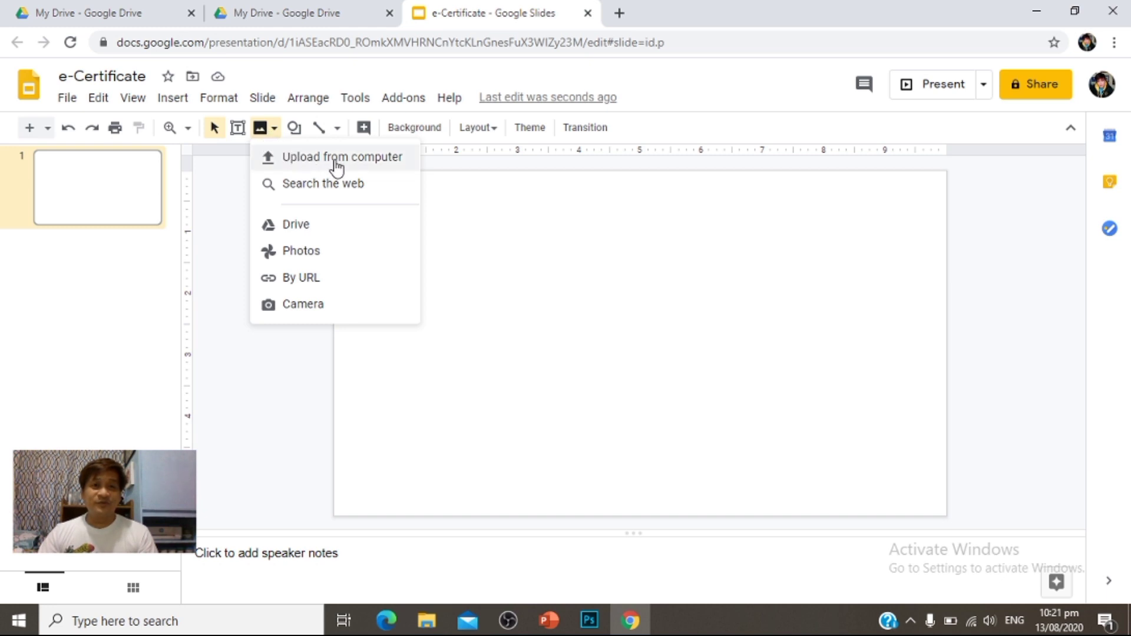
pyautogui.click(317, 158)
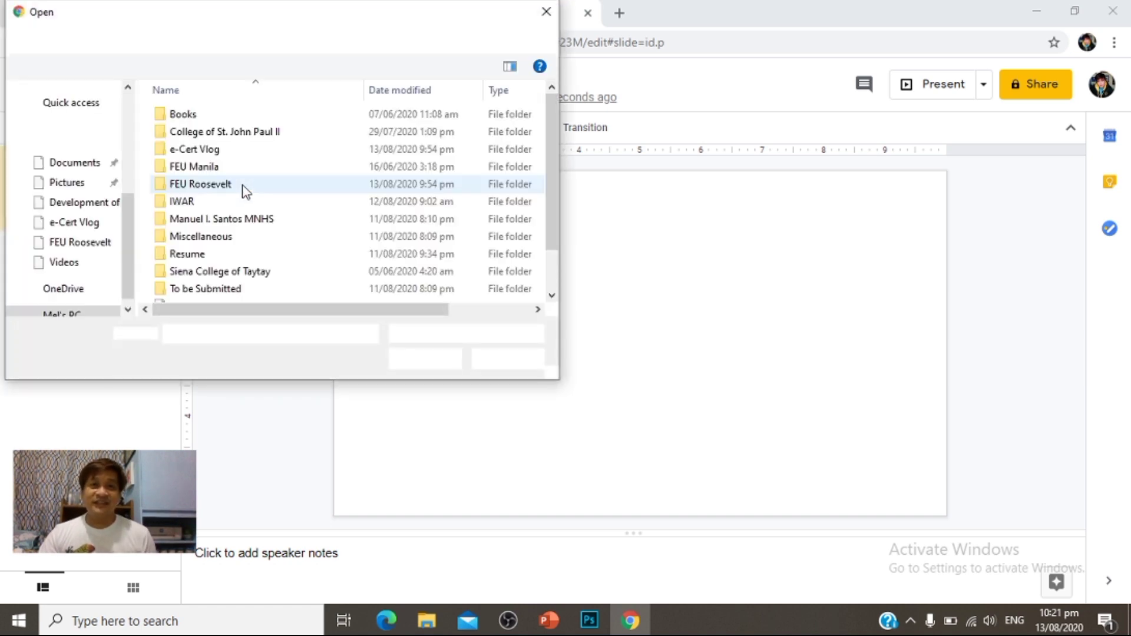
pyautogui.scroll(-1, 260, 257)
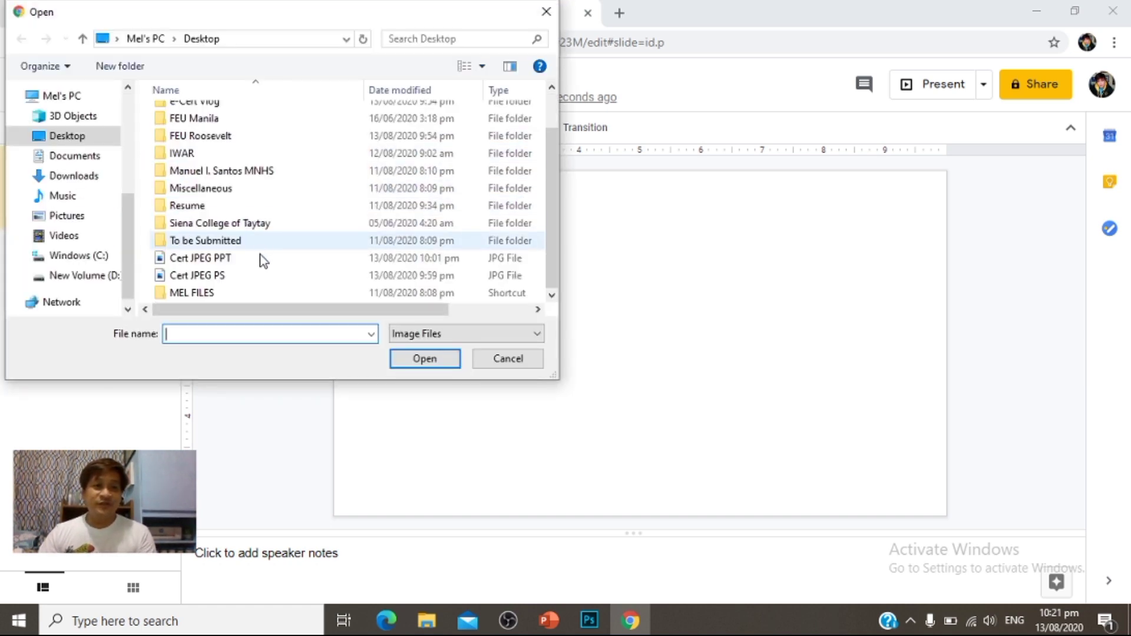
pyautogui.click(216, 276)
pyautogui.click(423, 360)
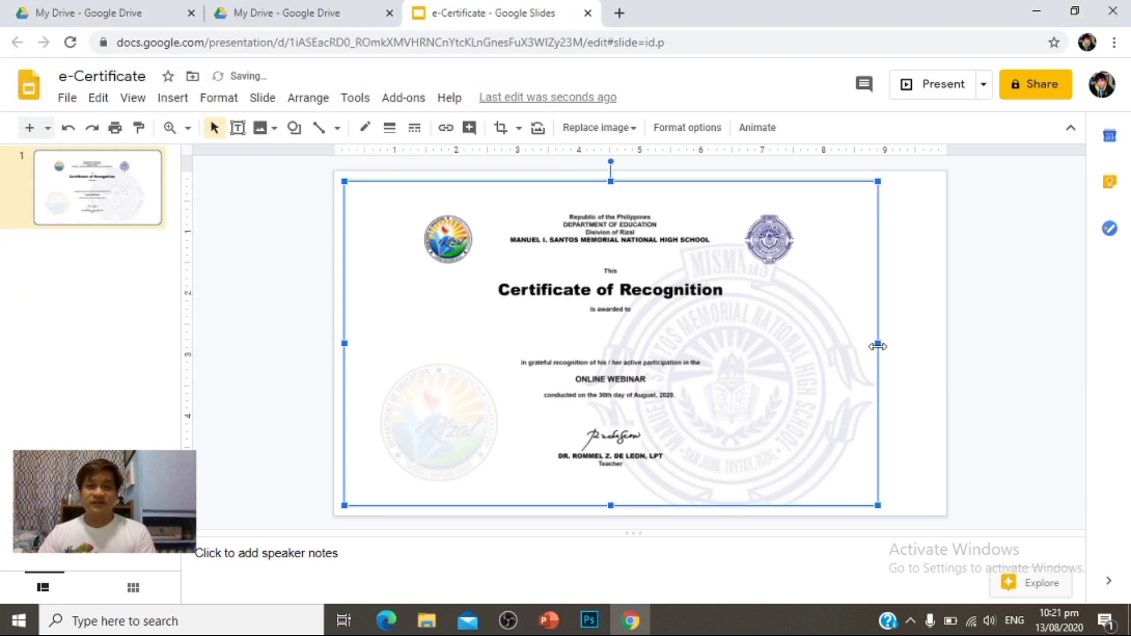
pyautogui.moveTo(878, 344); pyautogui.dragTo(931, 344)
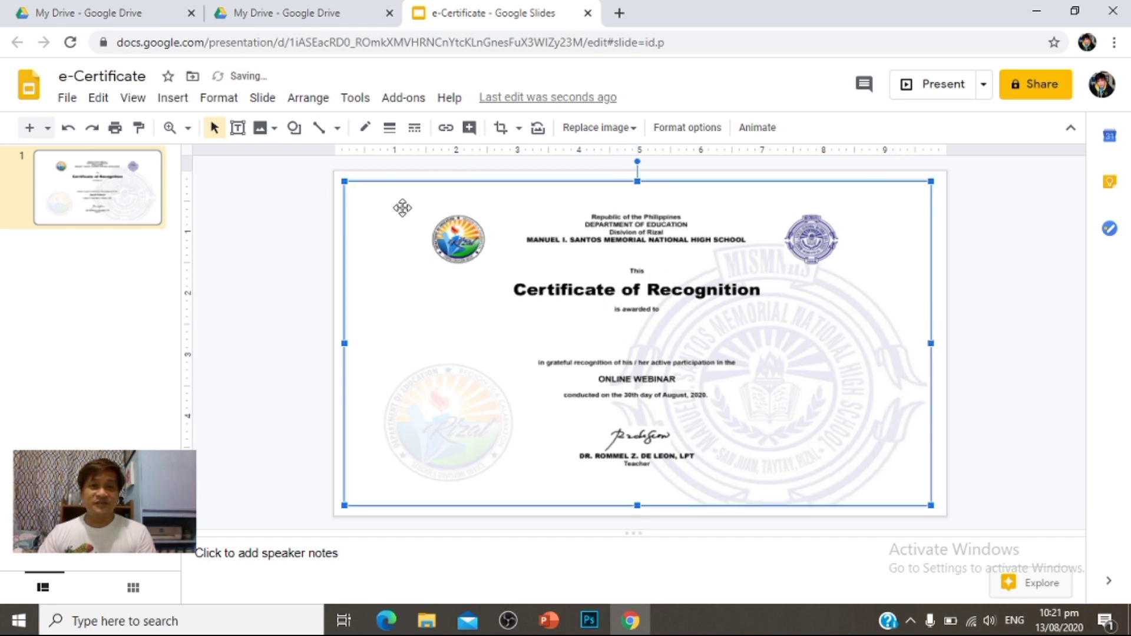
pyautogui.click(282, 259)
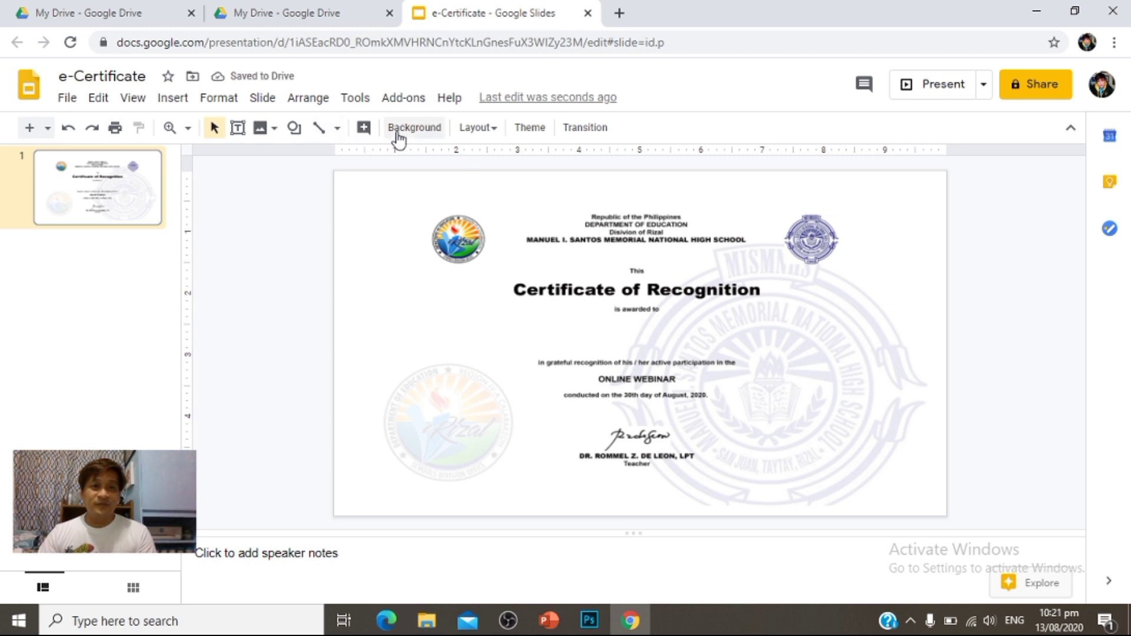
# Step: Draw a wide text box in the blank space between "is awarded to" and "in grateful recognition" on the certificate
pyautogui.click(238, 132)
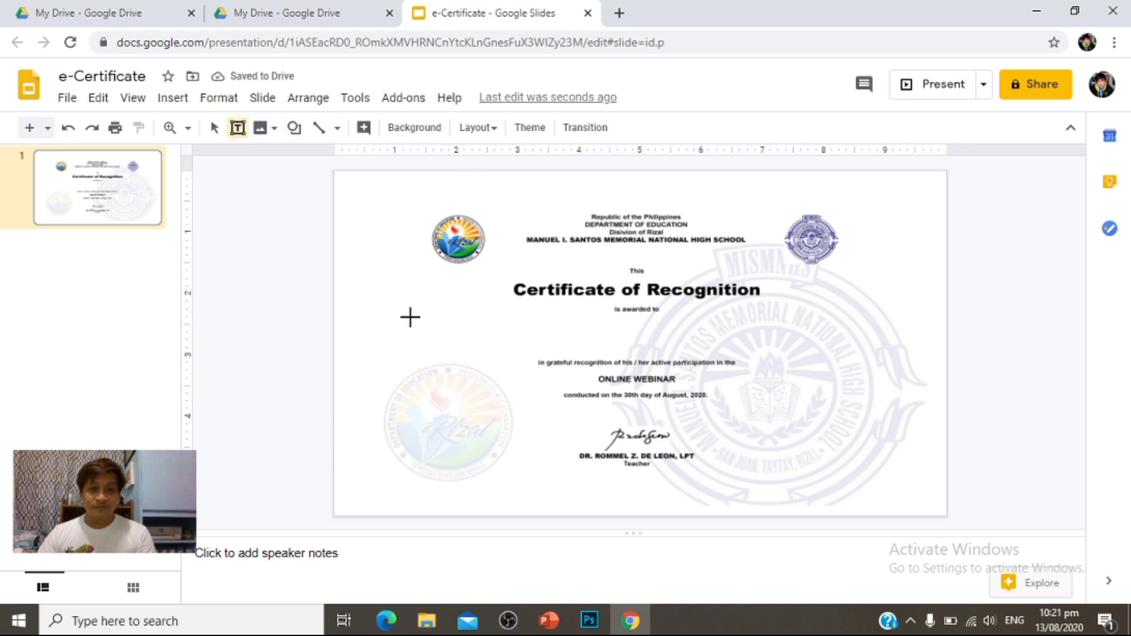
pyautogui.moveTo(369, 321); pyautogui.dragTo(913, 353)
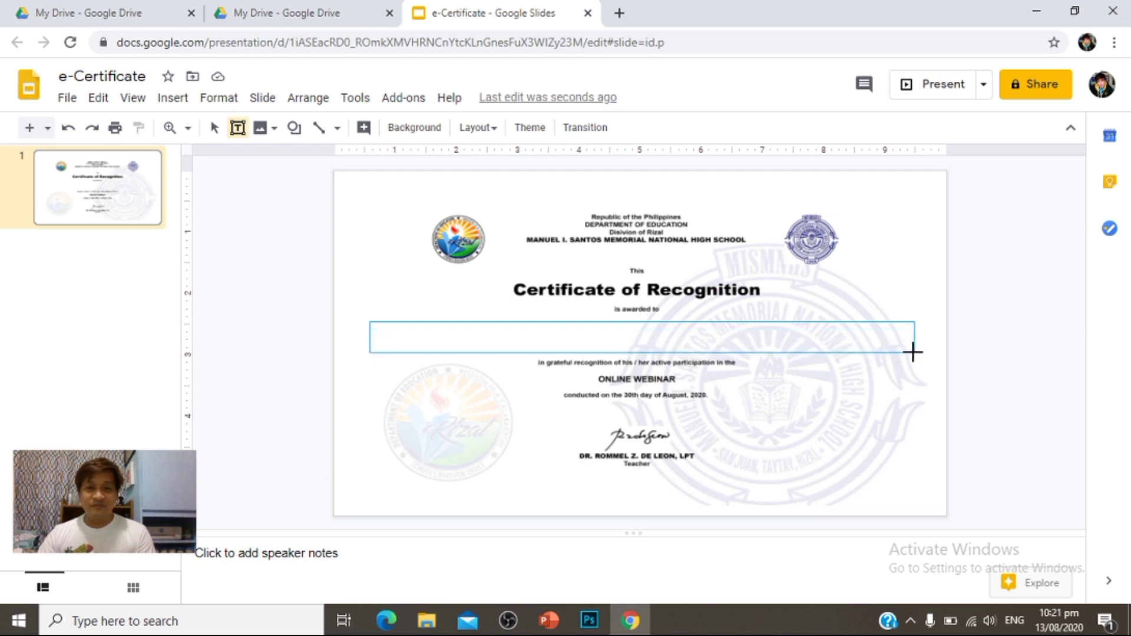
pyautogui.moveTo(913, 353); pyautogui.dragTo(914, 352)
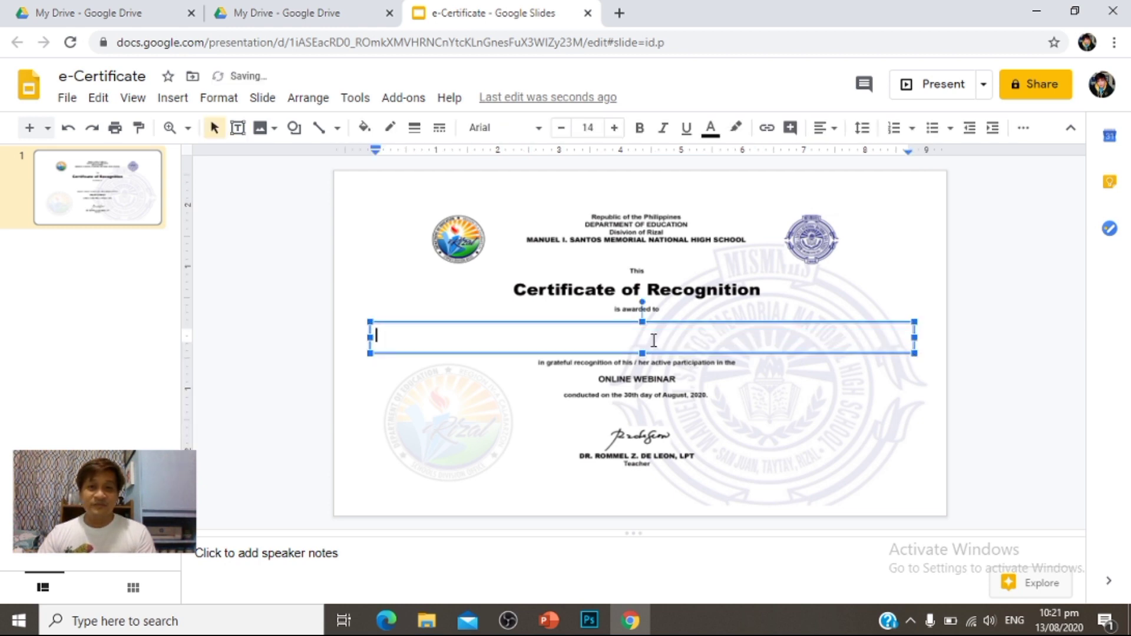
# Step: Format the certificate's empty name text box as centred, bold, 24-point text
pyautogui.click(831, 128)
pyautogui.click(847, 155)
pyautogui.click(640, 127)
pyautogui.click(584, 128)
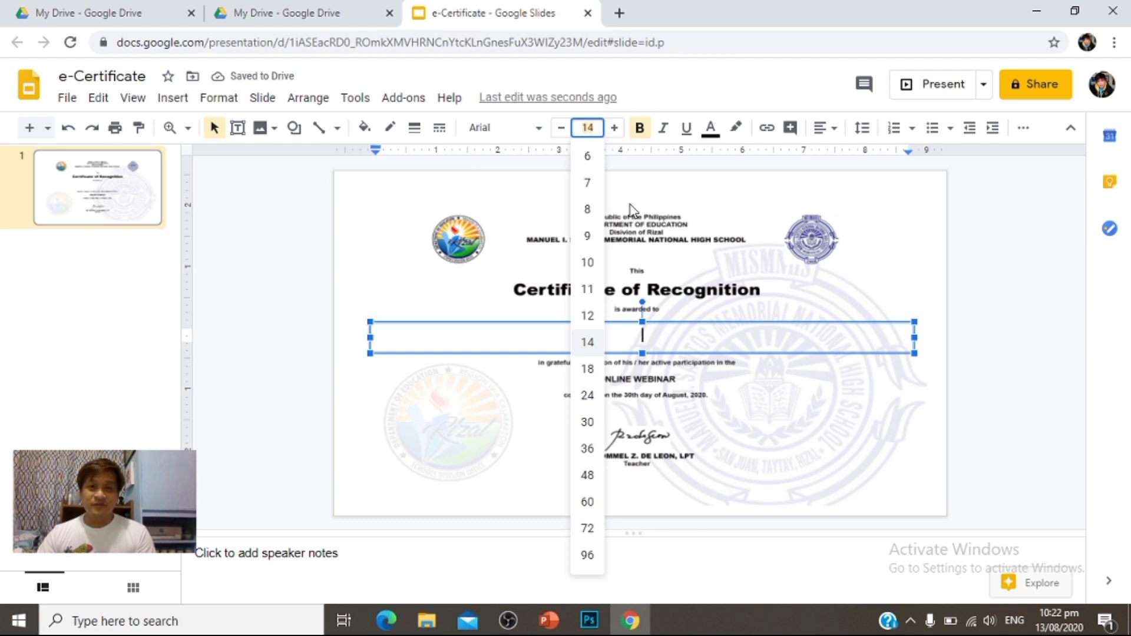
pyautogui.click(587, 395)
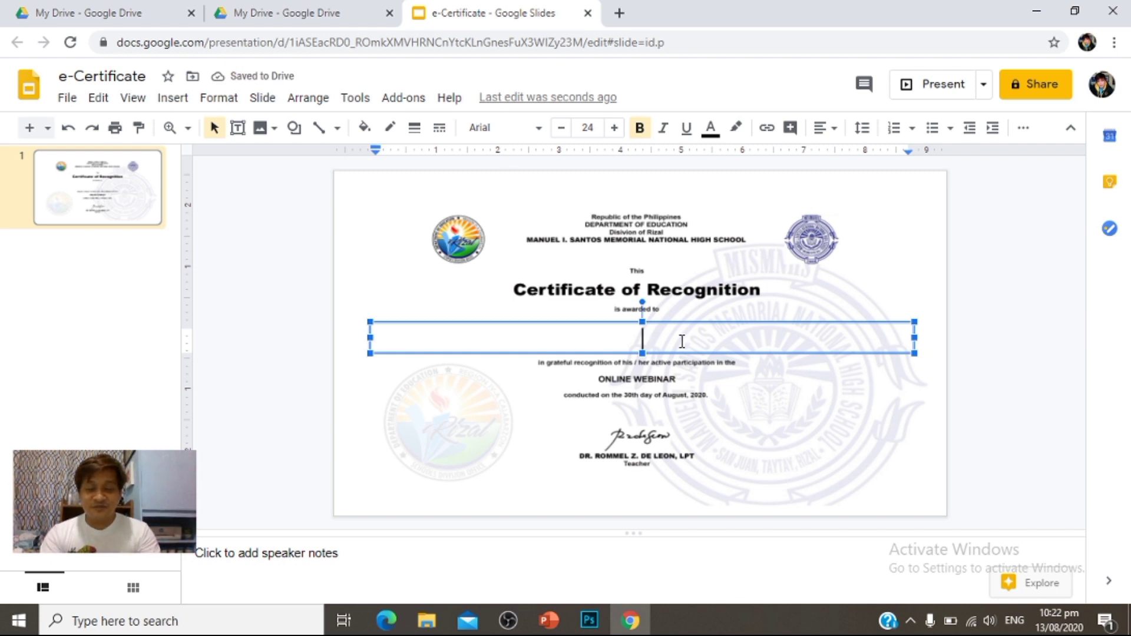
# Step: Enter the placeholder {{FULL NAME}} in the text box below "is awarded to"
pyautogui.write('{{')
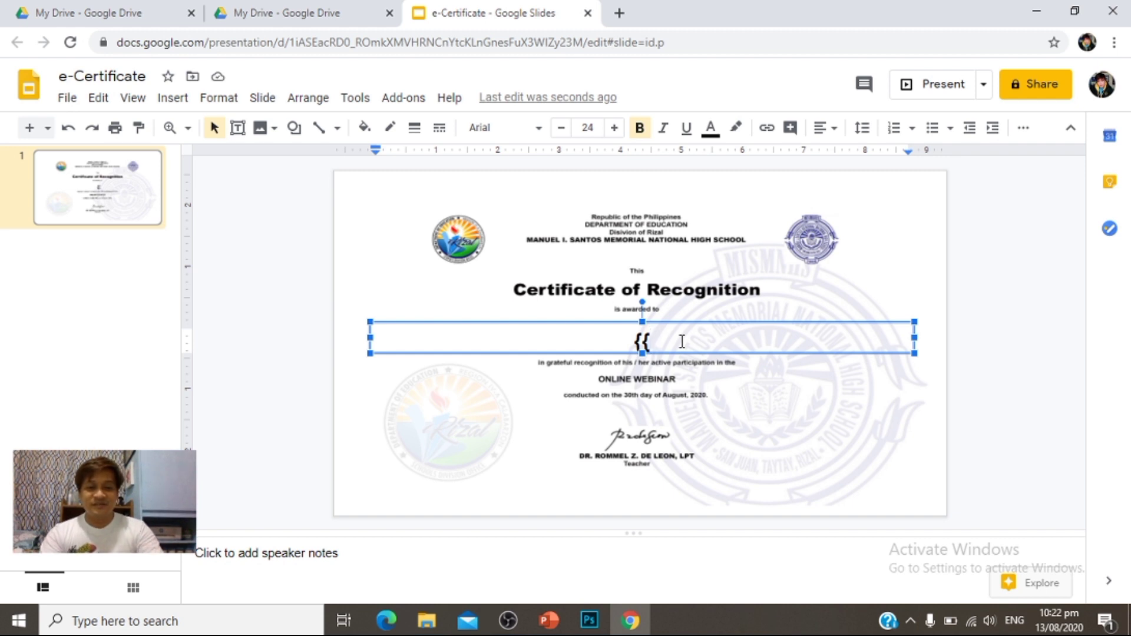
pyautogui.write('FUL')
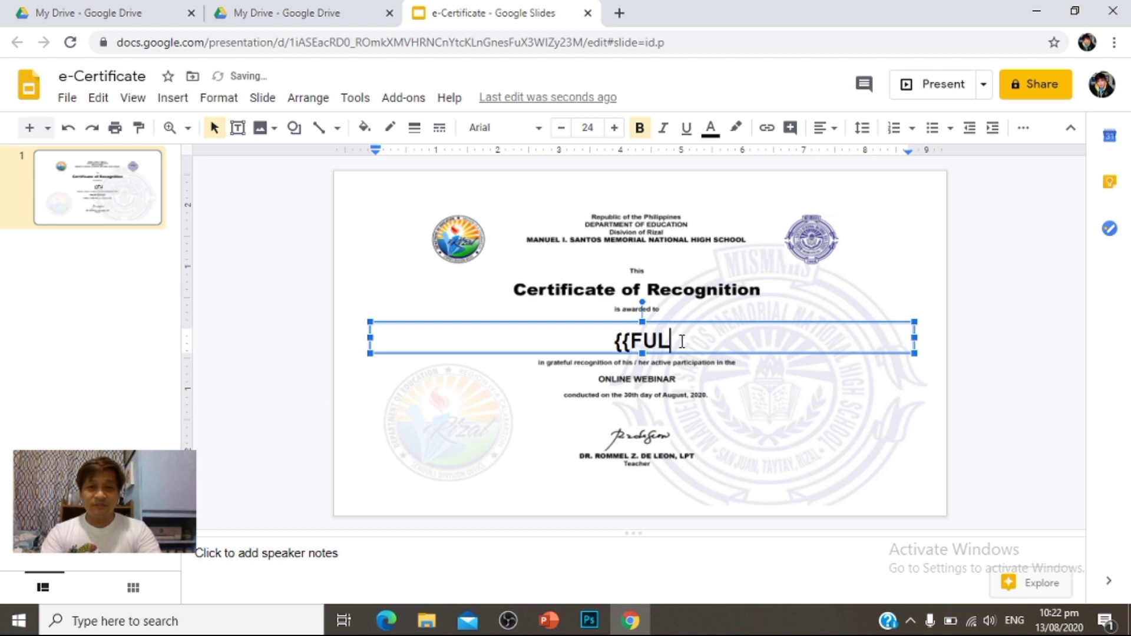
pyautogui.write('L')
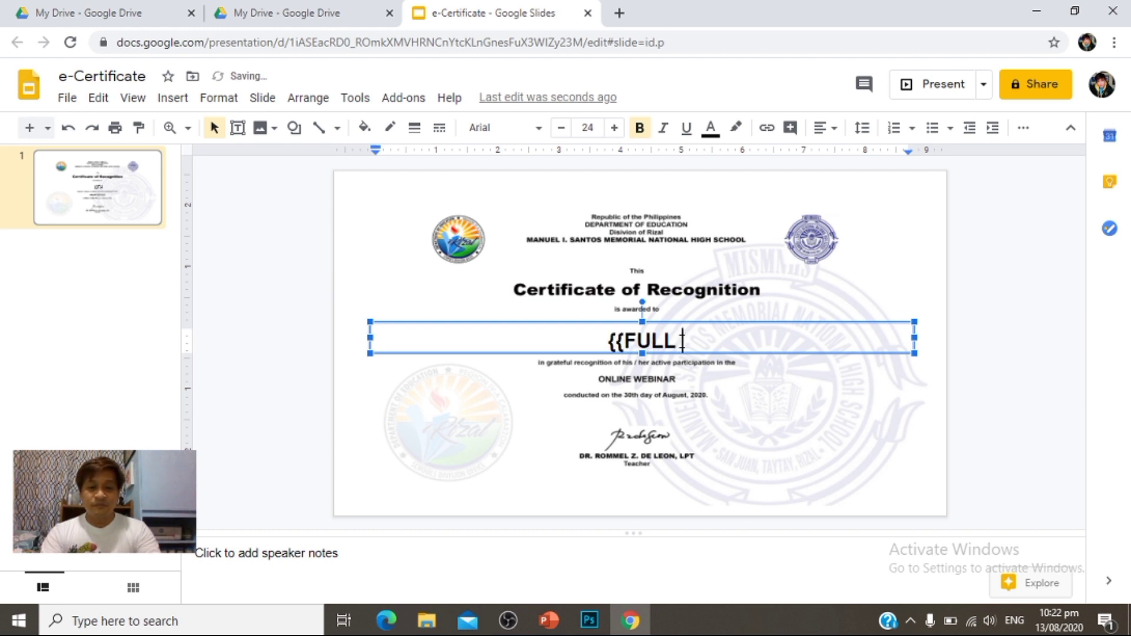
pyautogui.write(' NAME}}')
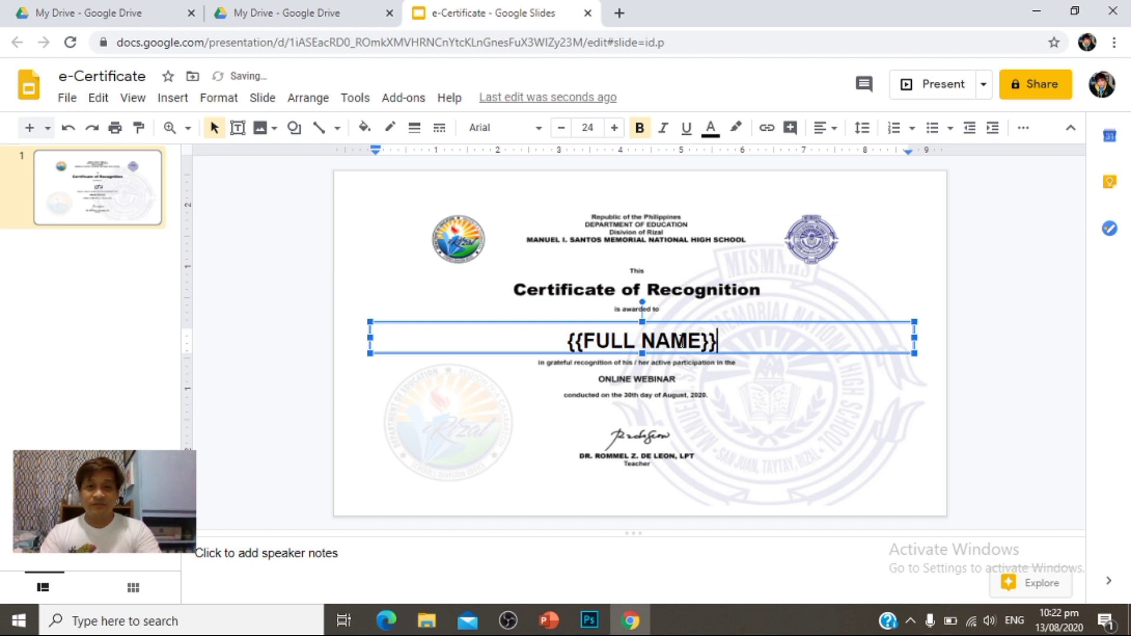
pyautogui.click(524, 371)
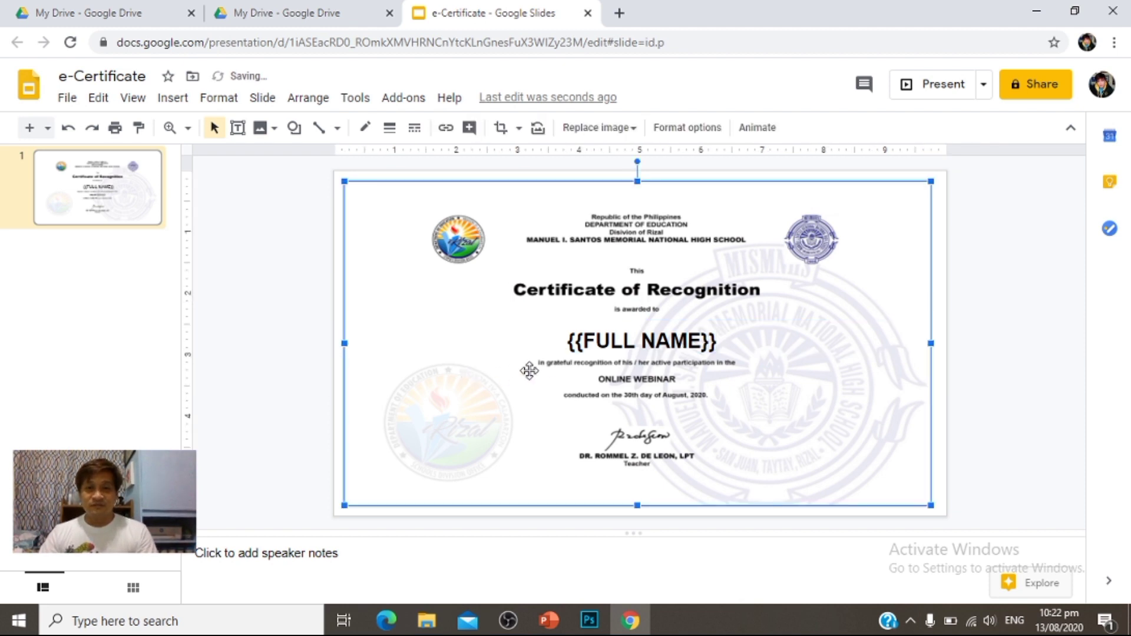
# Step: Nudge the {{FULL NAME}} text box slightly upward, away from the "in grateful recognition" line, and deselect it
pyautogui.click(648, 341)
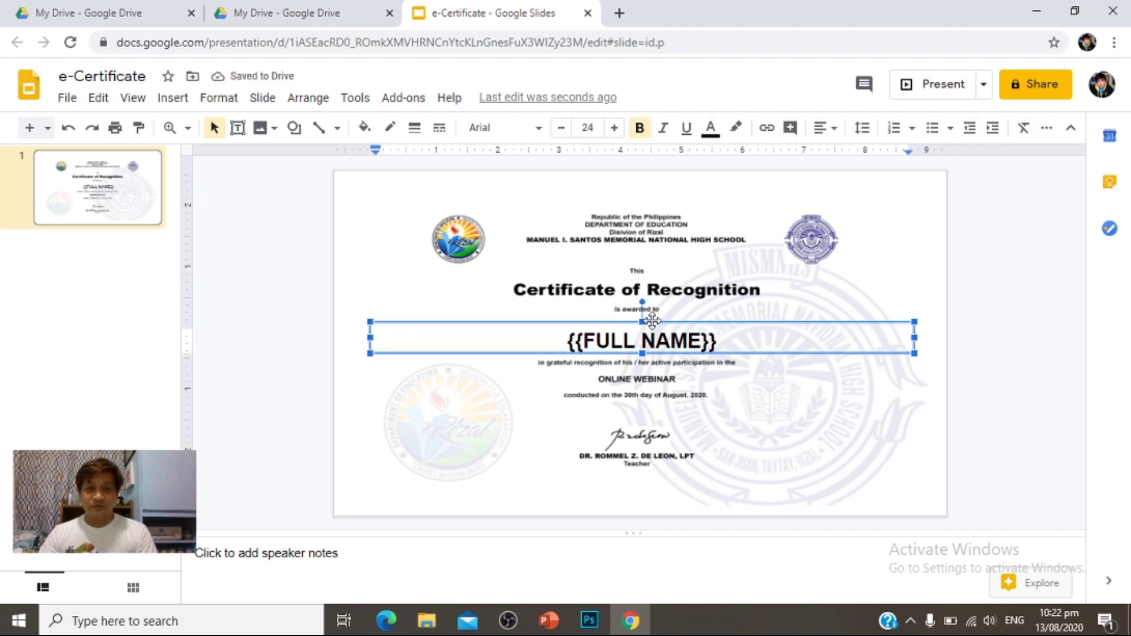
pyautogui.press('Up')
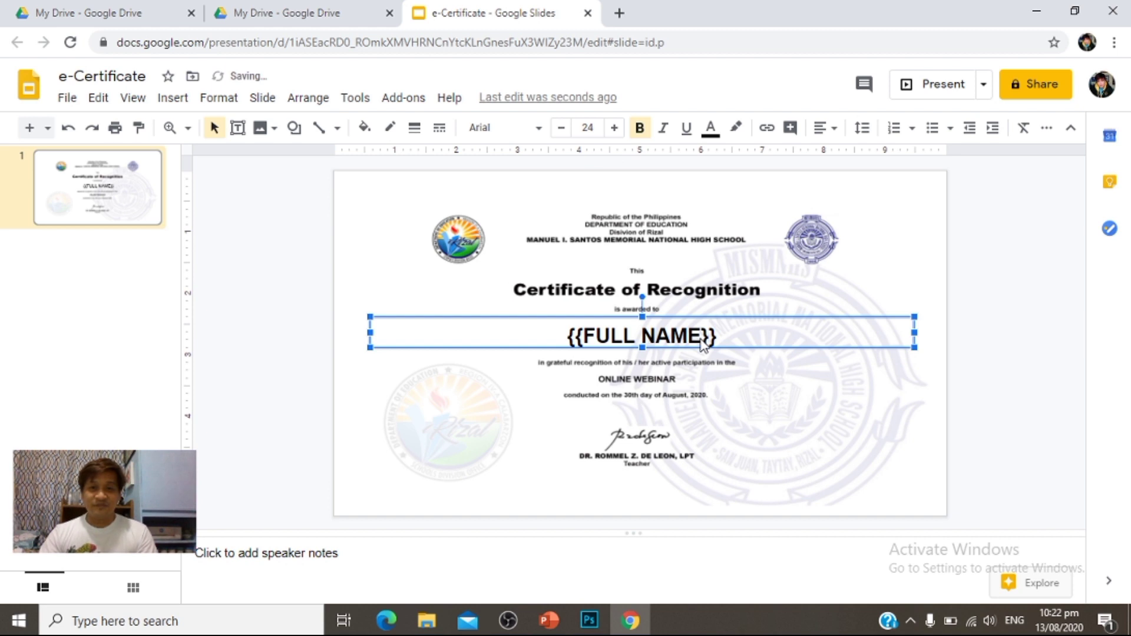
pyautogui.click(436, 385)
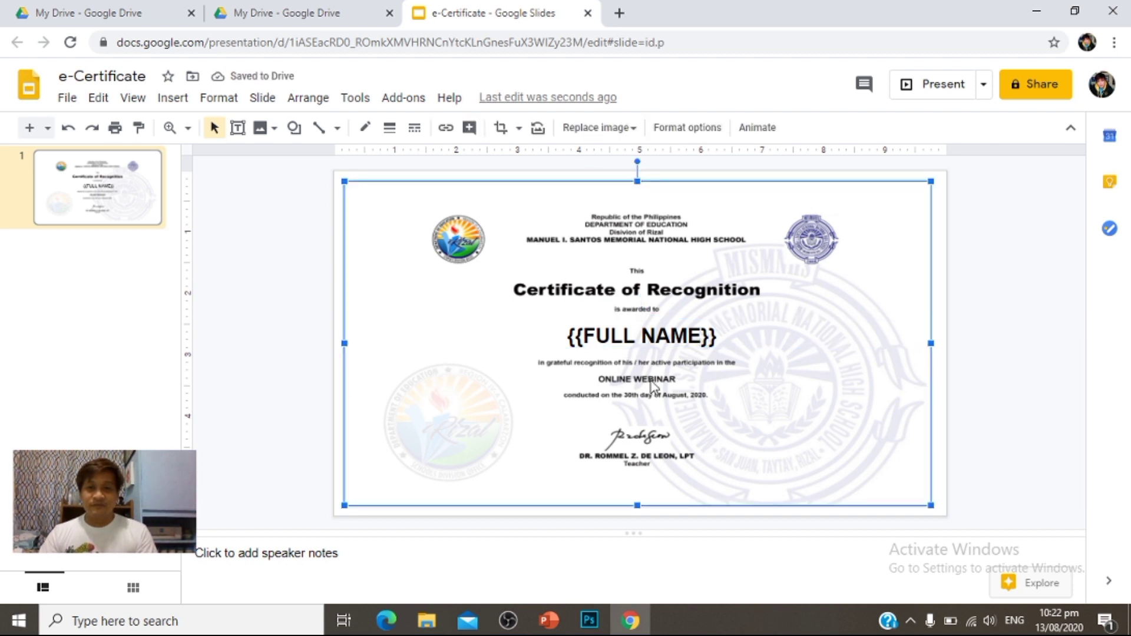
pyautogui.click(318, 239)
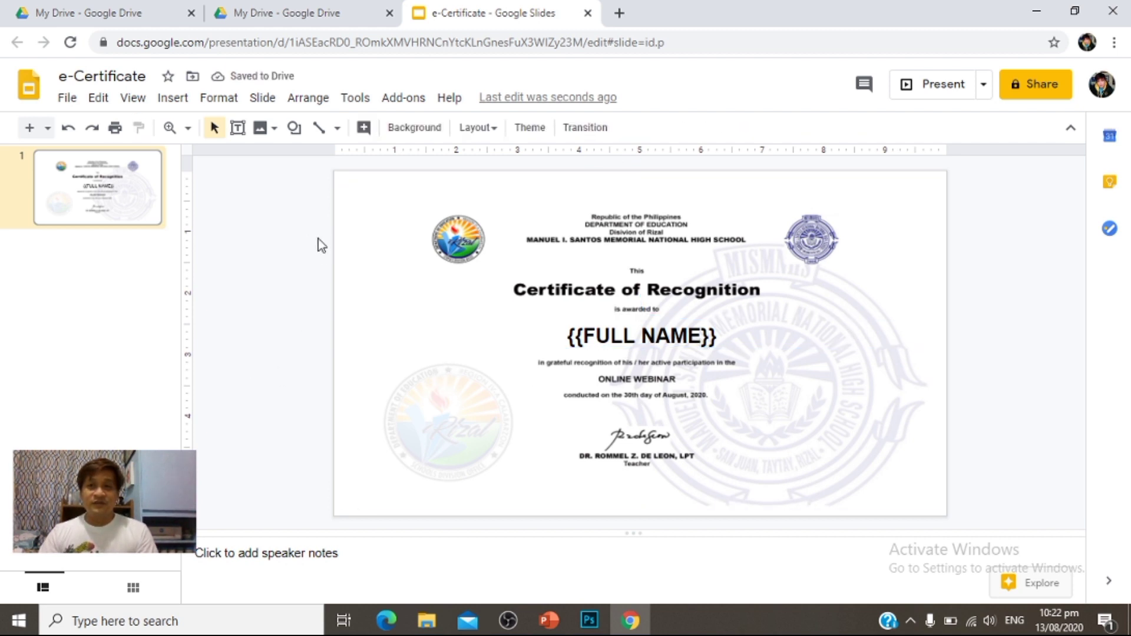
# Step: Close the e-Certificate presentation and create a blank Google Form from the refreshed My Drive
pyautogui.click(587, 13)
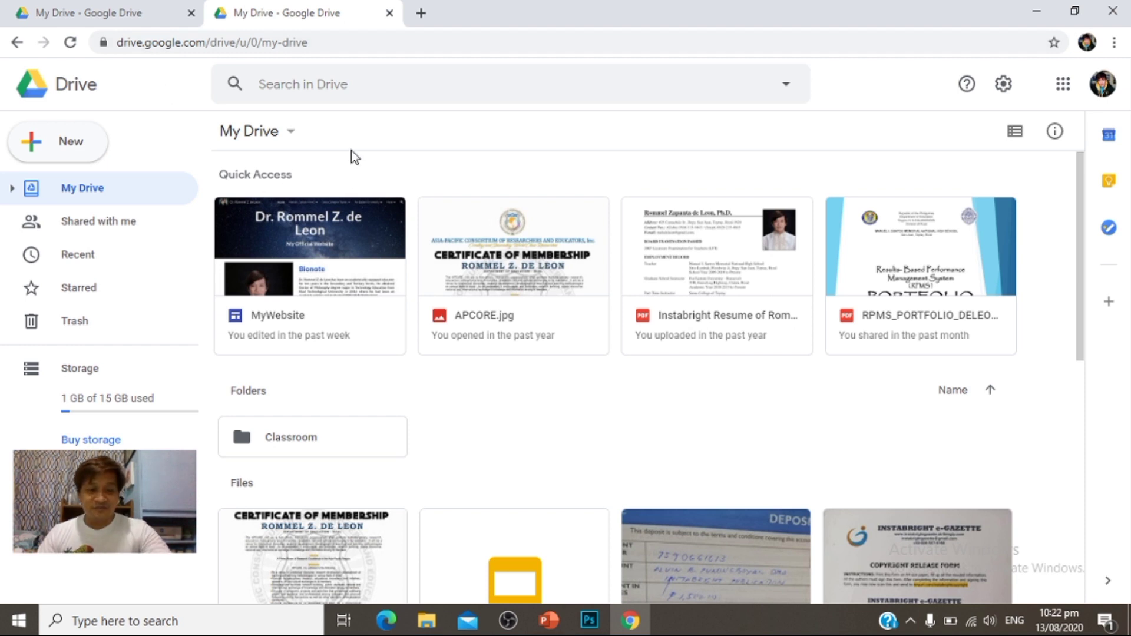
pyautogui.press('F5')
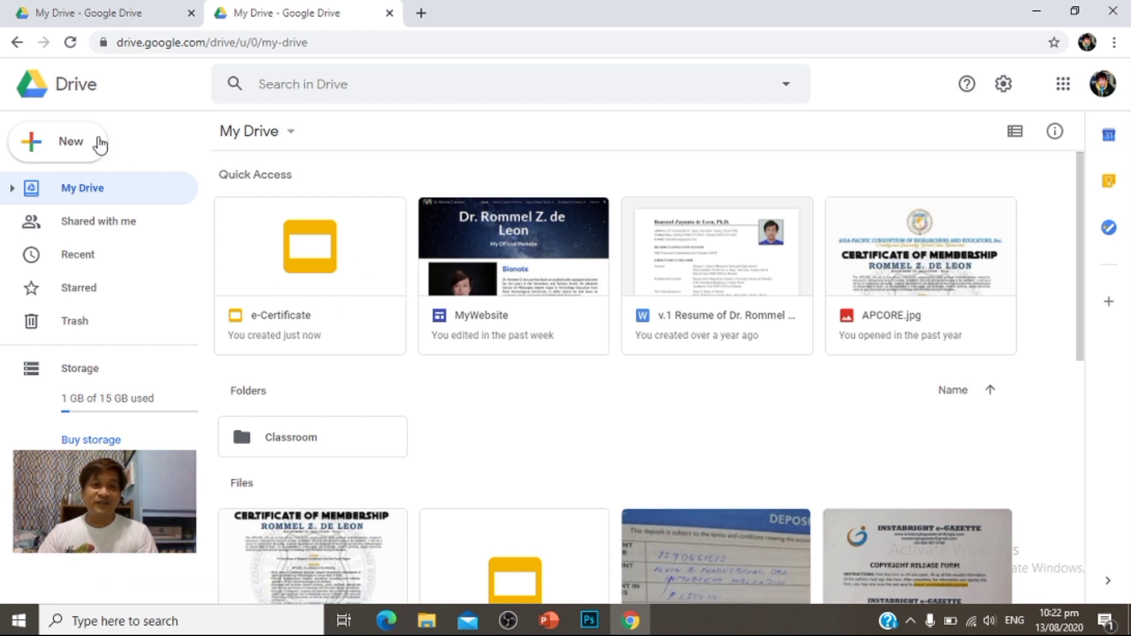
pyautogui.click(75, 144)
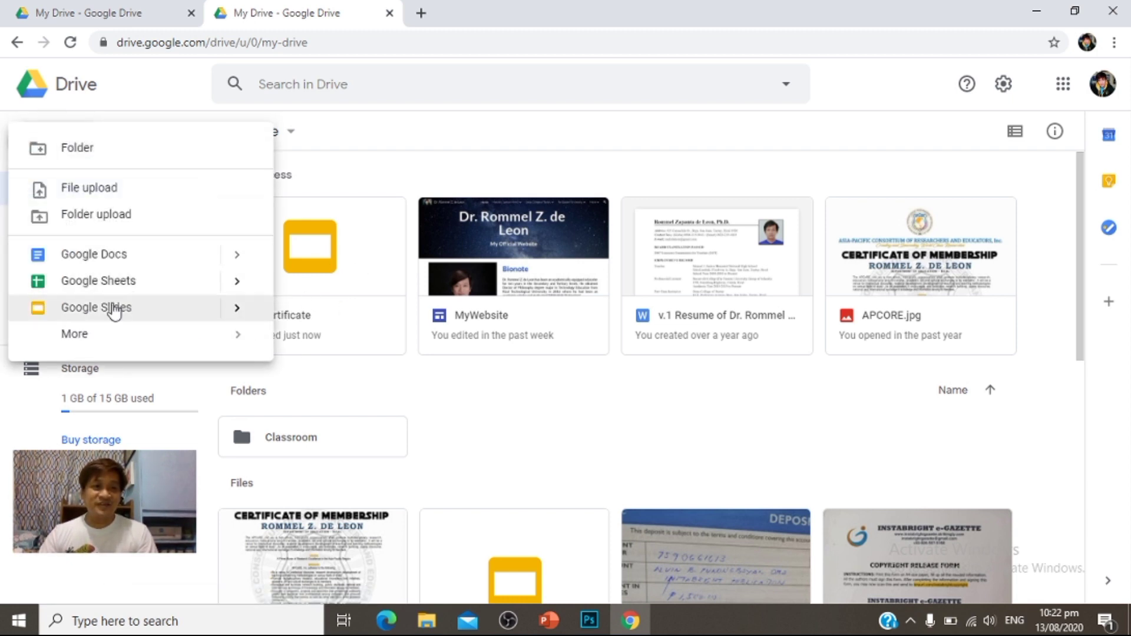
pyautogui.moveTo(83, 333)
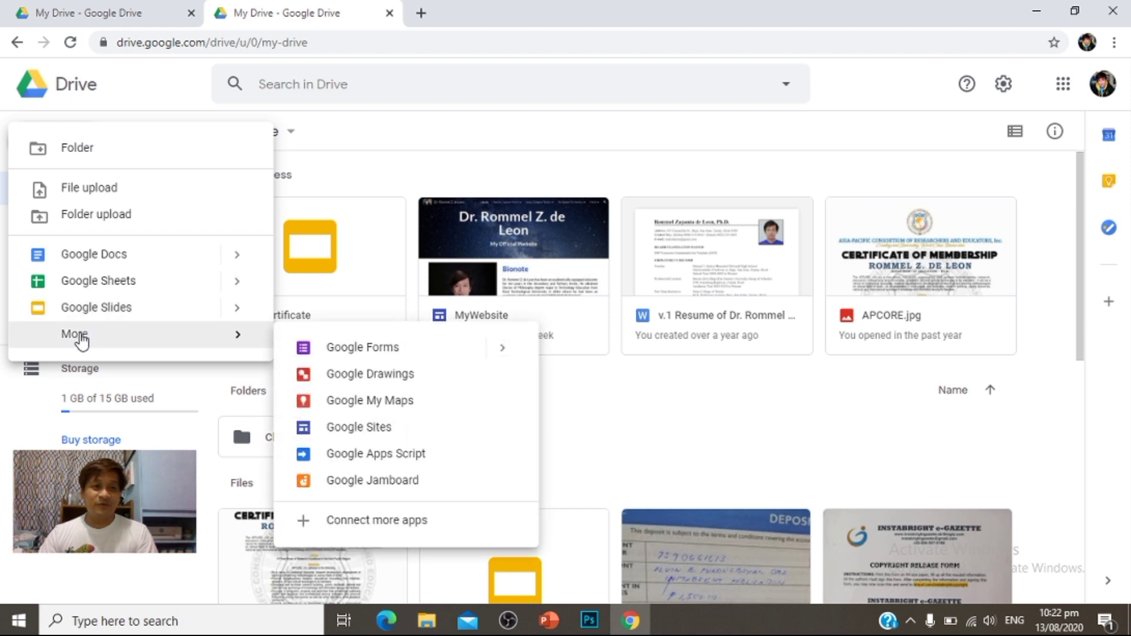
pyautogui.click(363, 350)
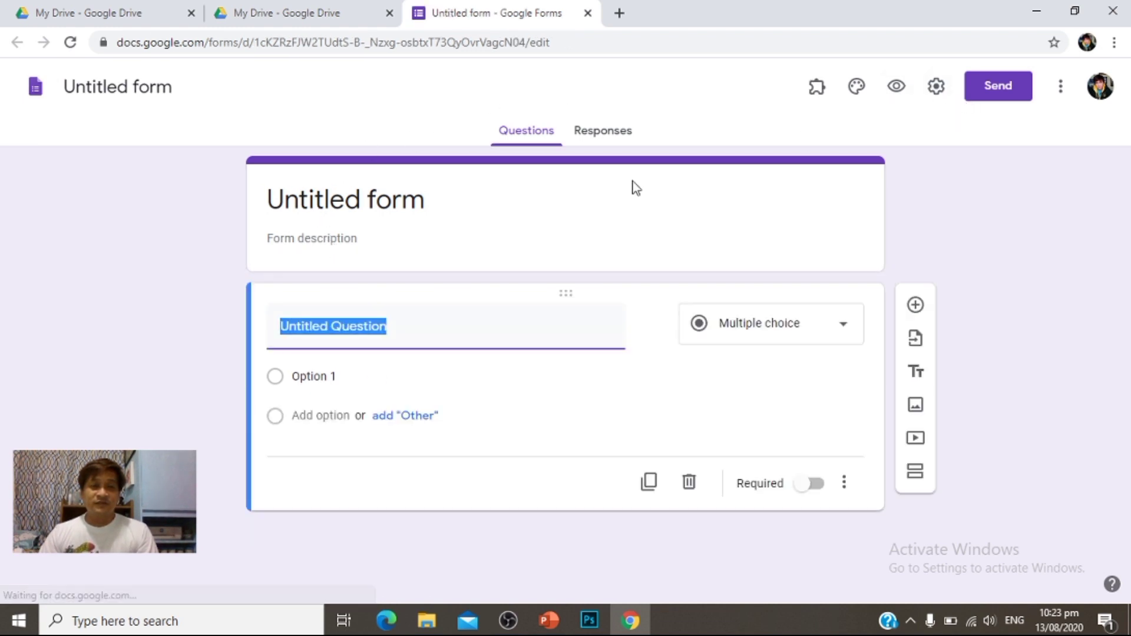
pyautogui.click(165, 87)
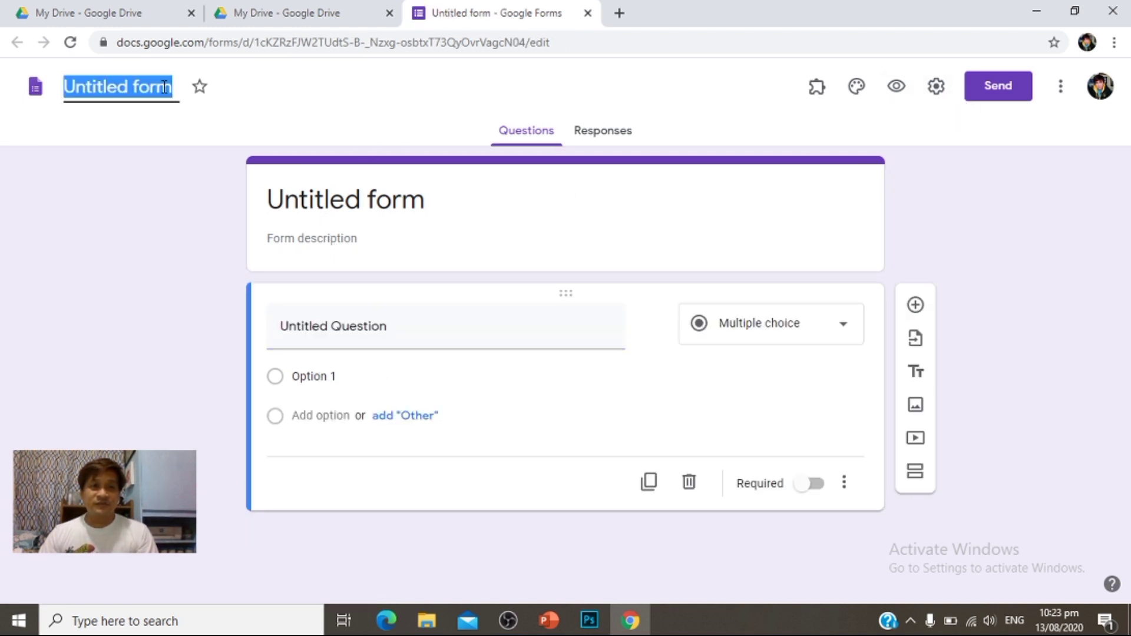
pyautogui.click(530, 235)
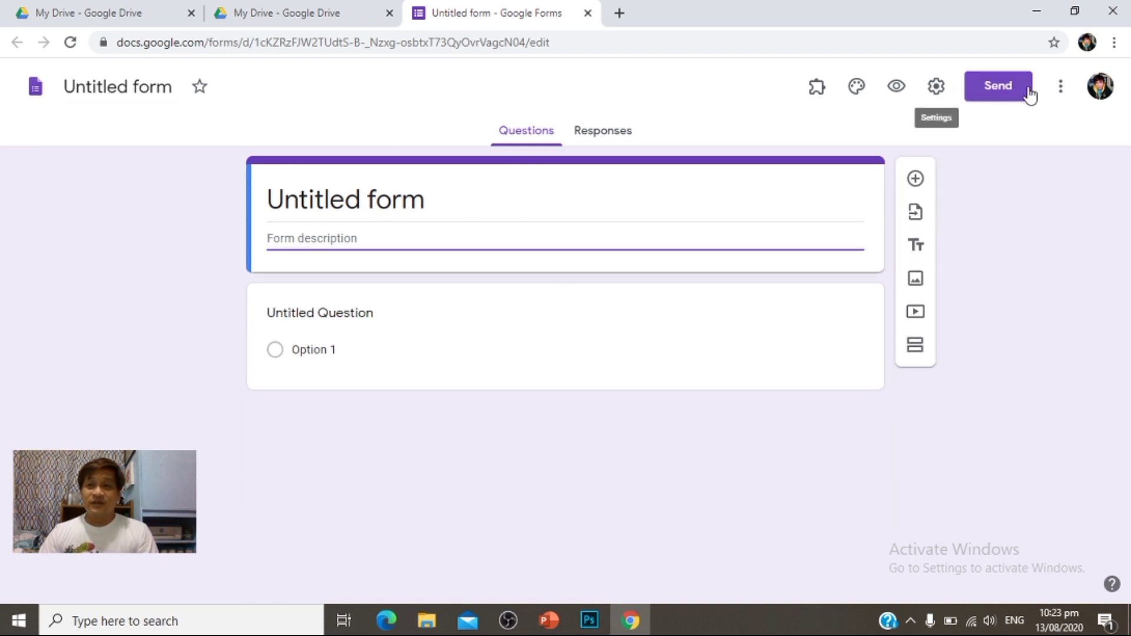
# Step: Search the G Suite Marketplace for the Certify'em add-on for Forms, check its listing, and close the marketplace
pyautogui.click(1059, 87)
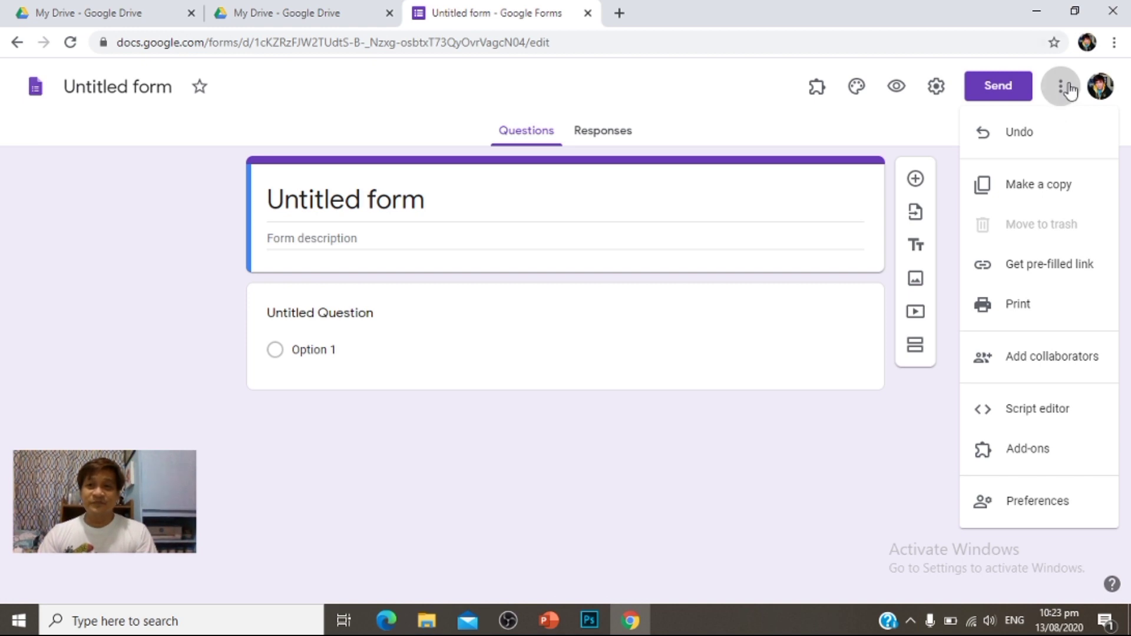
pyautogui.click(1028, 458)
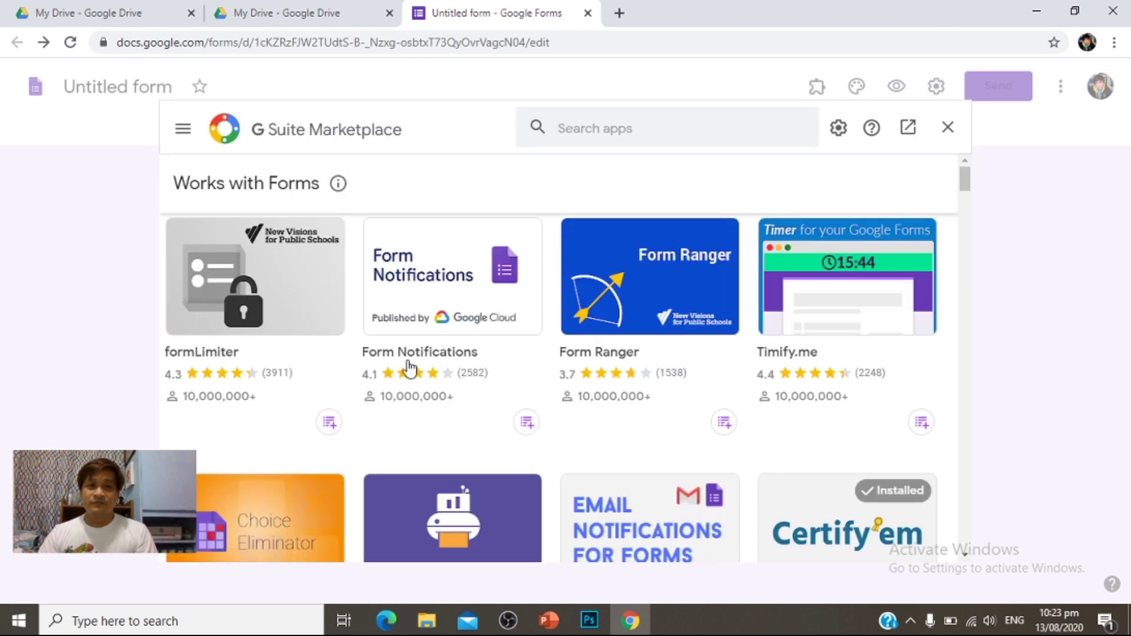
pyautogui.click(613, 127)
pyautogui.write('cer')
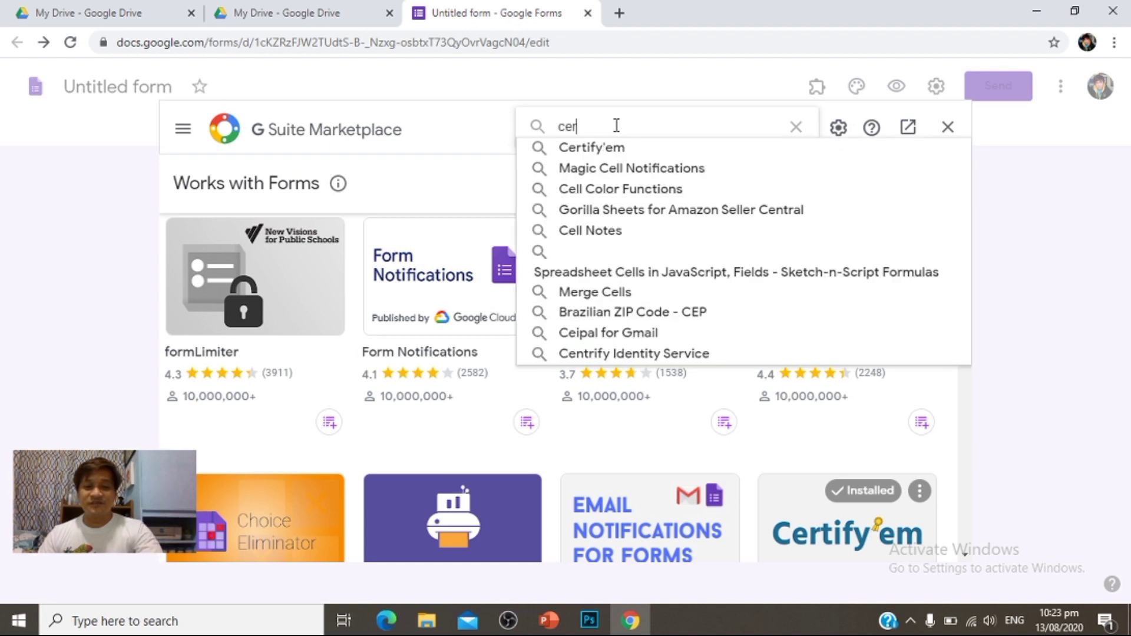
pyautogui.write('t')
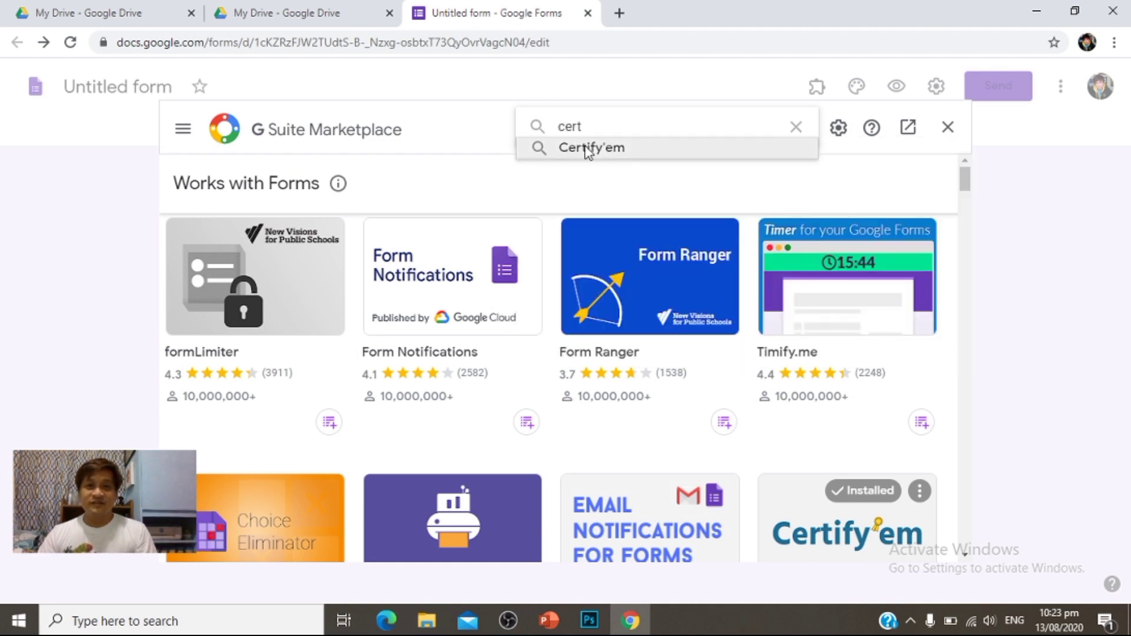
pyautogui.click(609, 148)
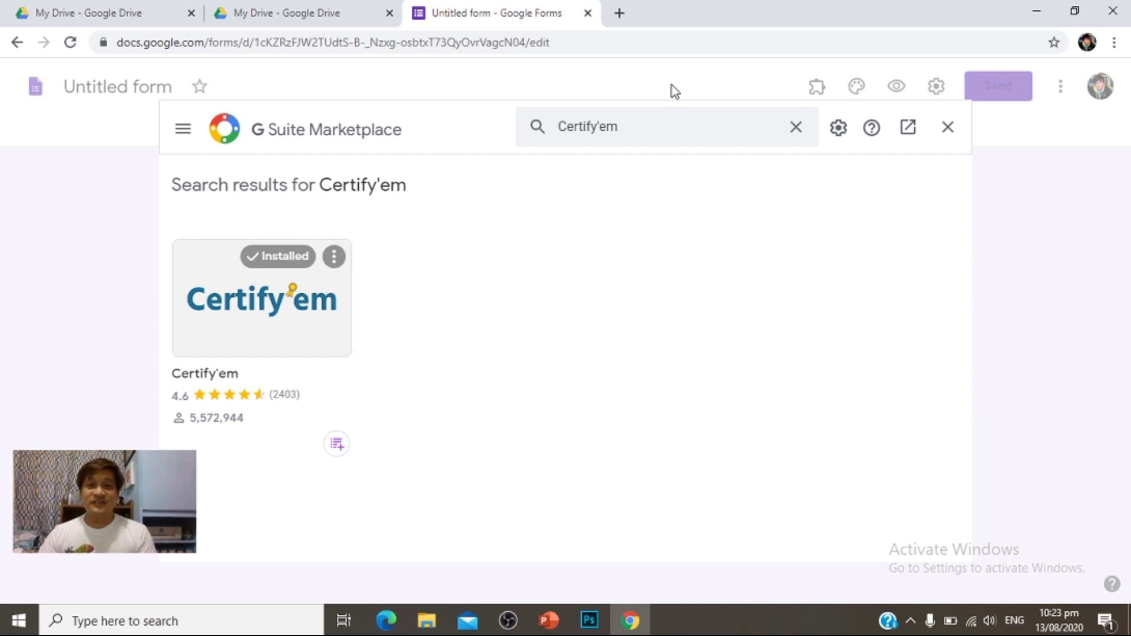
pyautogui.click(946, 130)
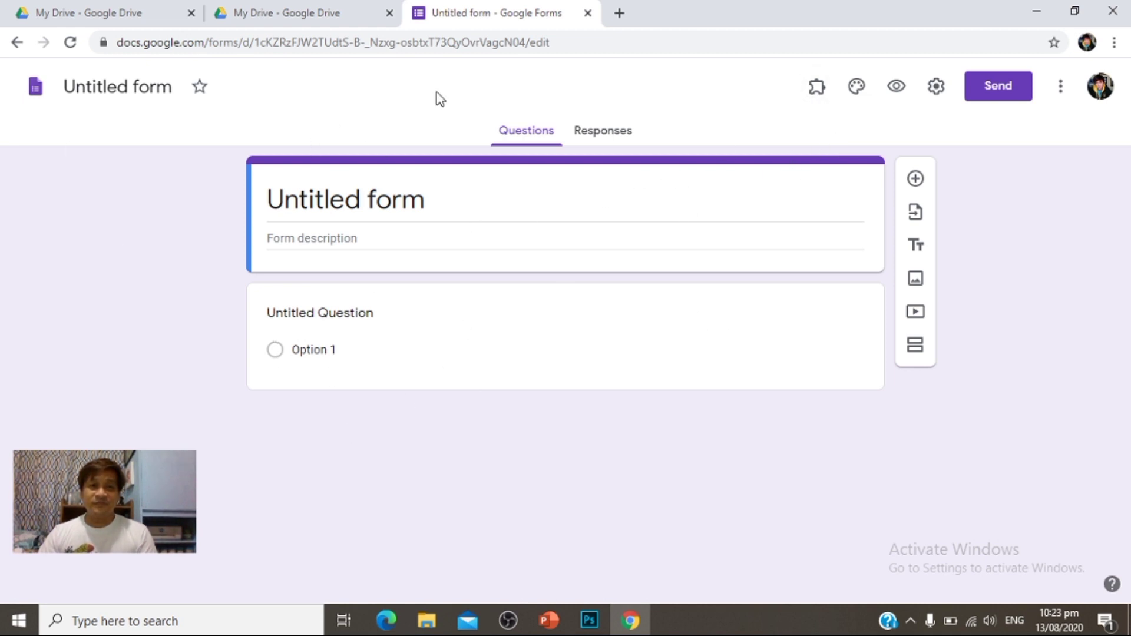
# Step: Name the form e-Certificate and apply the same name as its heading
pyautogui.click(151, 85)
pyautogui.write('e-')
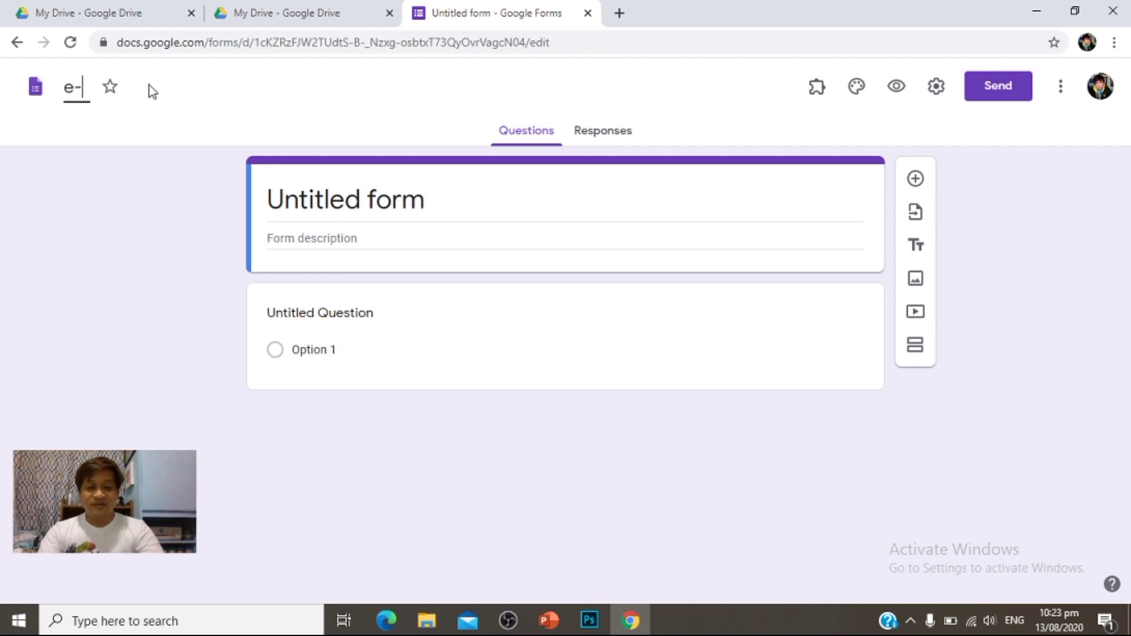
pyautogui.write('CertificTE')
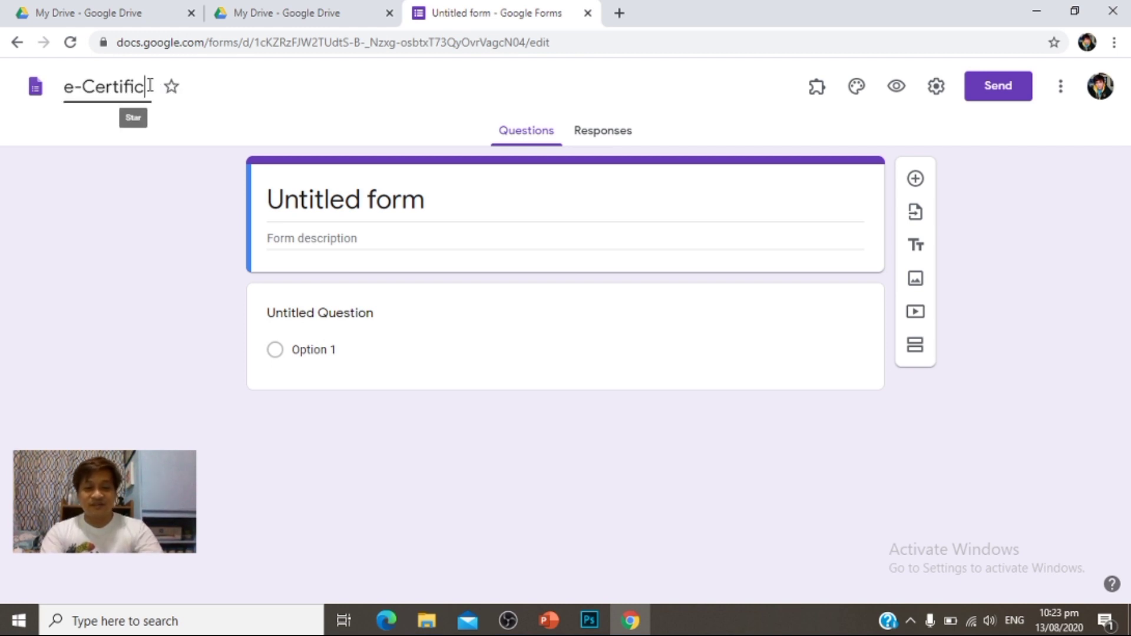
pyautogui.press('BackSpace')
pyautogui.press('BackSpace')
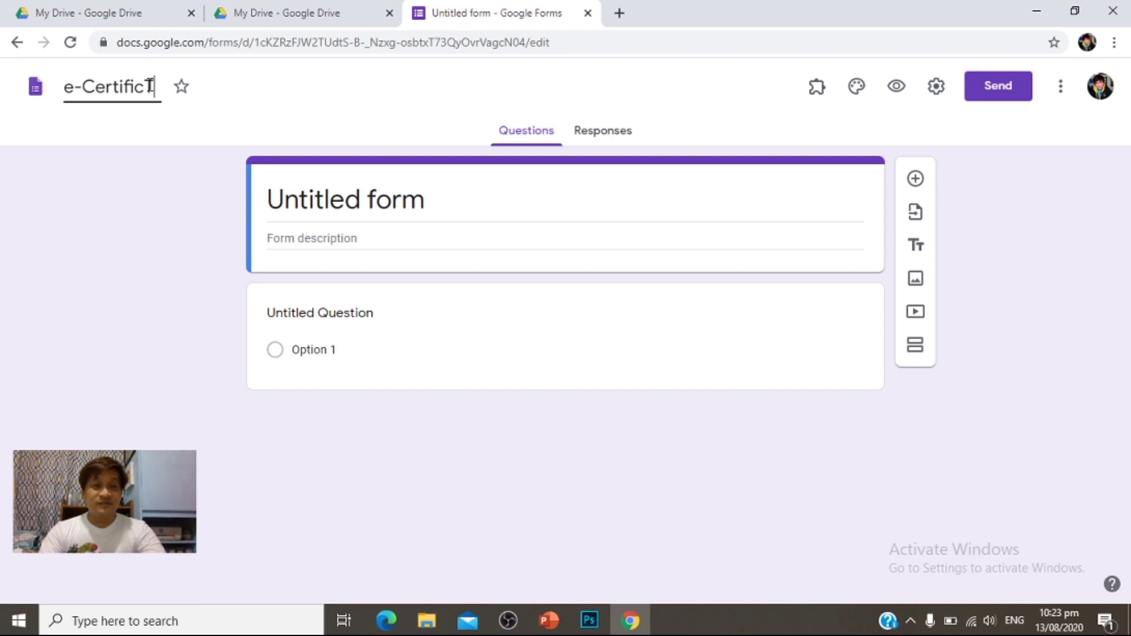
pyautogui.write('ate')
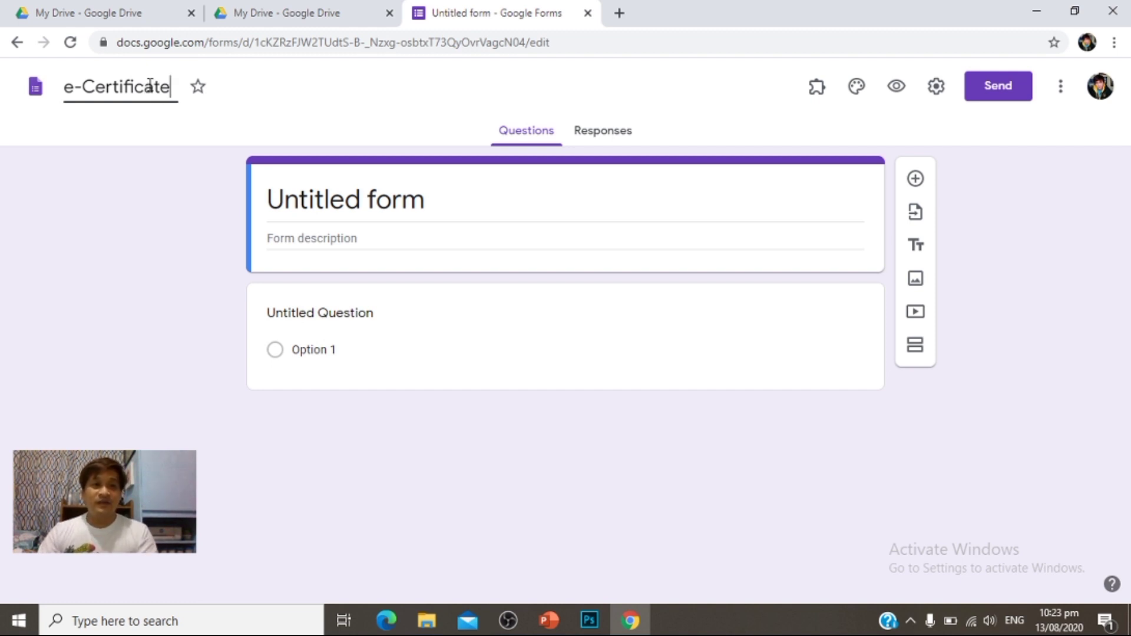
pyautogui.click(390, 198)
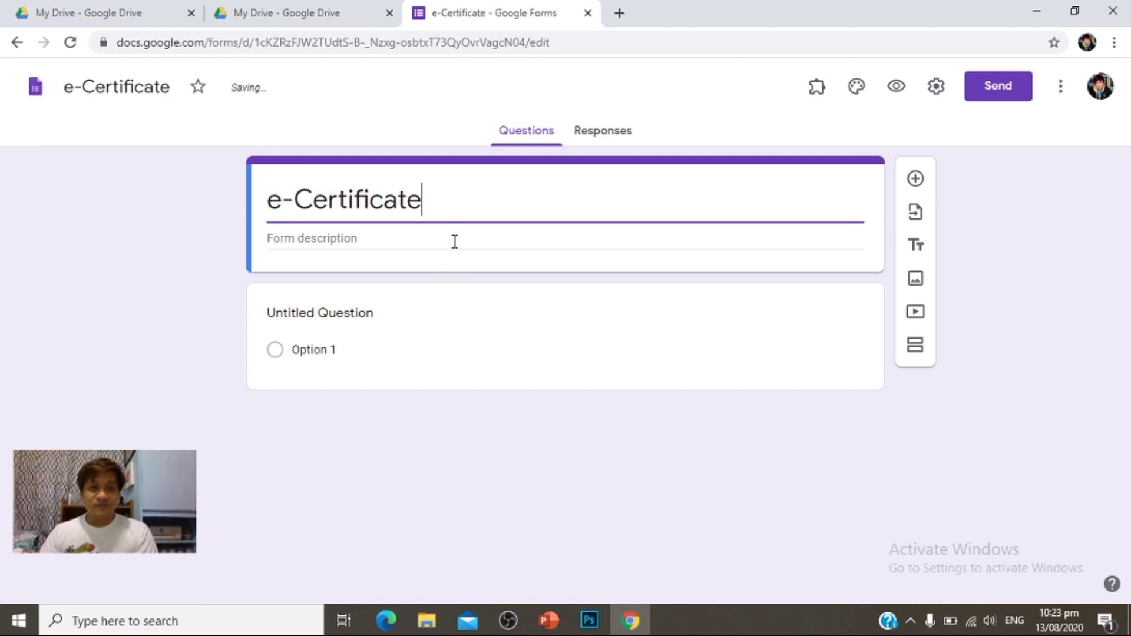
# Step: Enter "e-Certificate Webinar" as the form description
pyautogui.click(307, 237)
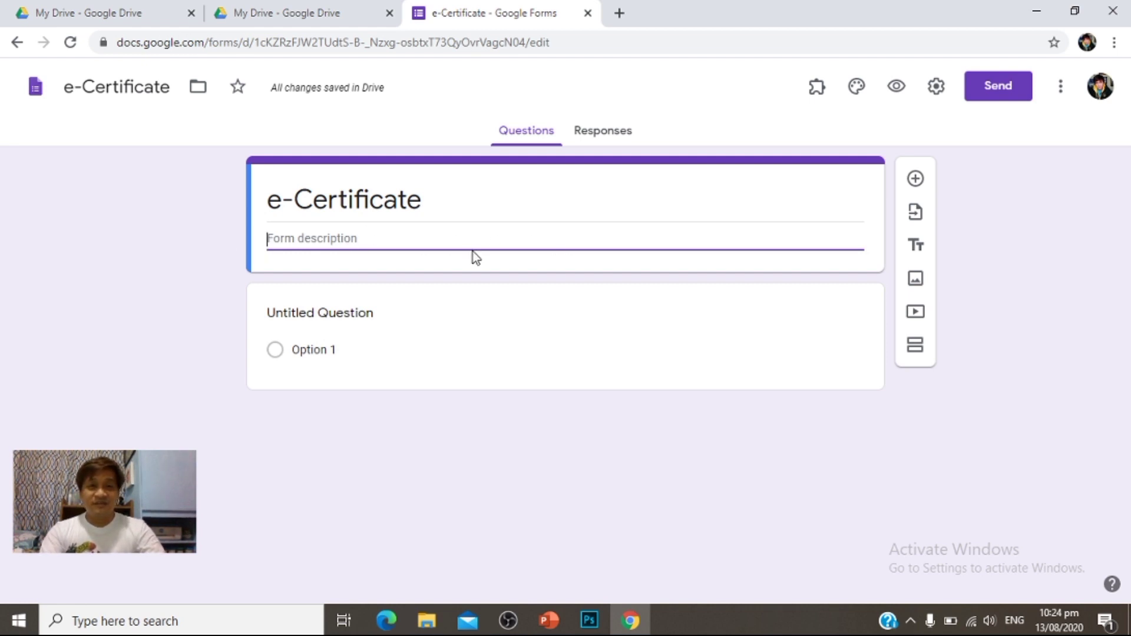
pyautogui.write('o')
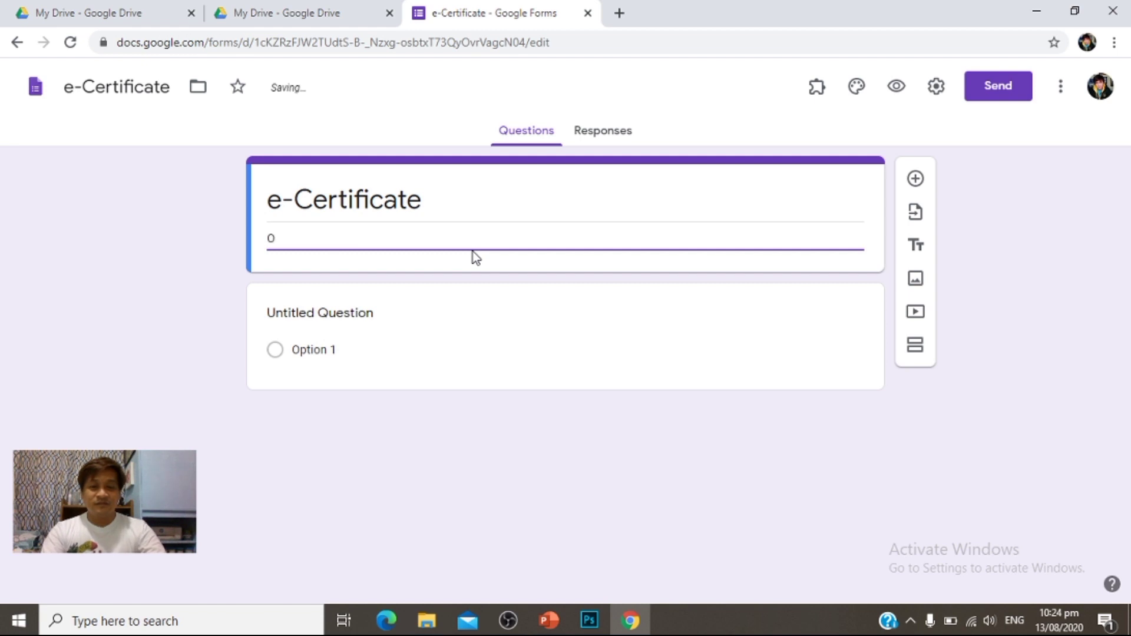
pyautogui.press('BackSpace')
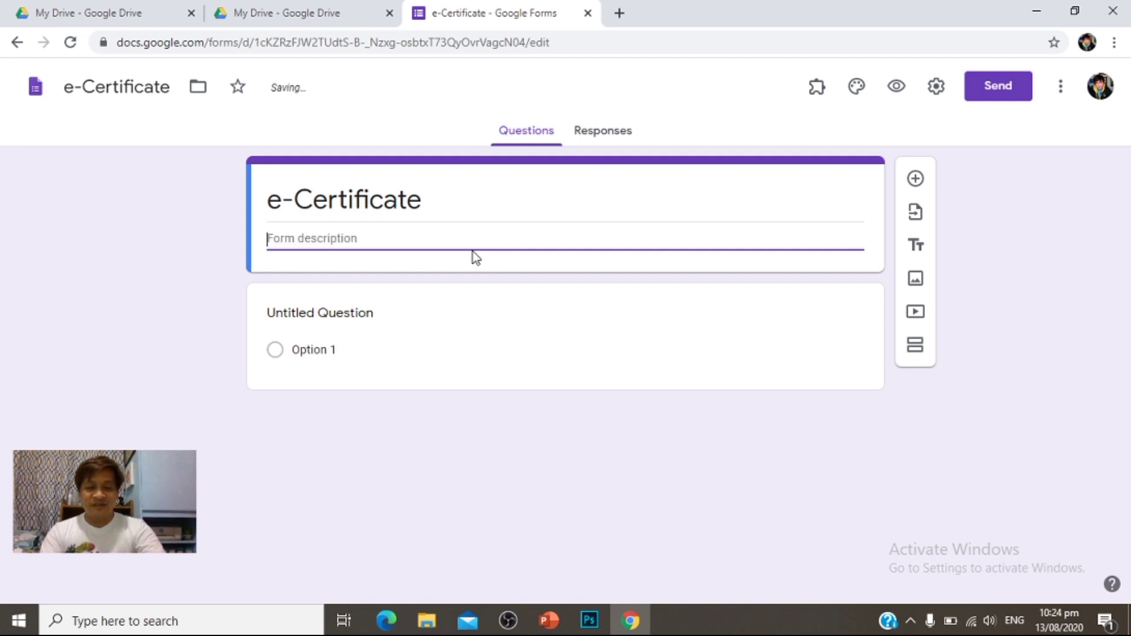
pyautogui.write('e-Certifacte')
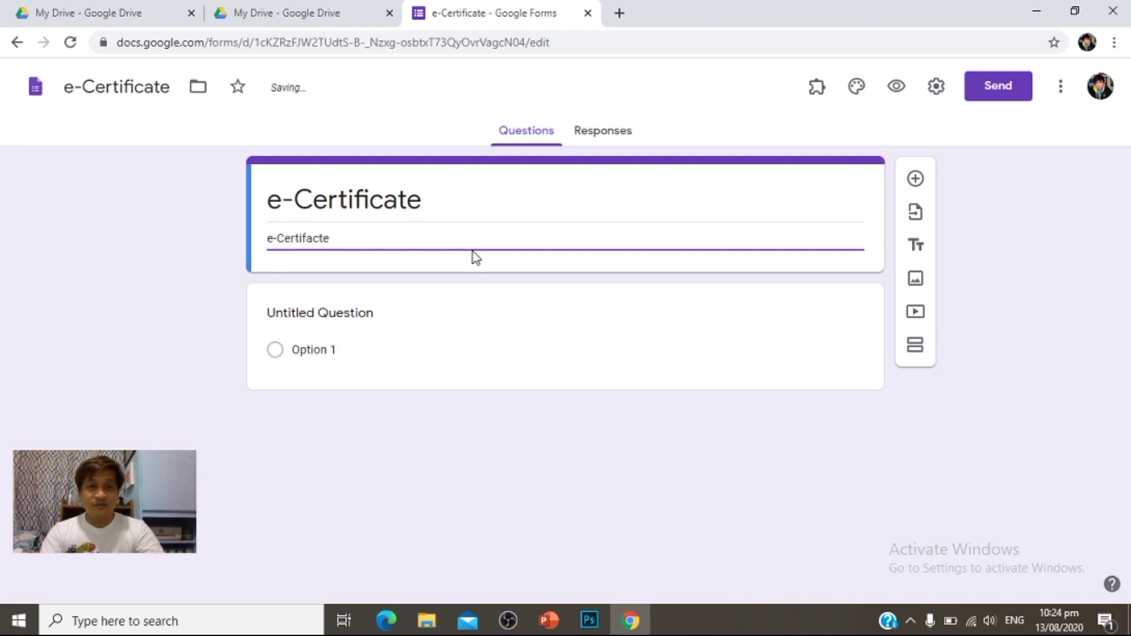
pyautogui.press('BackSpace')
pyautogui.press('BackSpace')
pyautogui.press('BackSpace')
pyautogui.press('BackSpace')
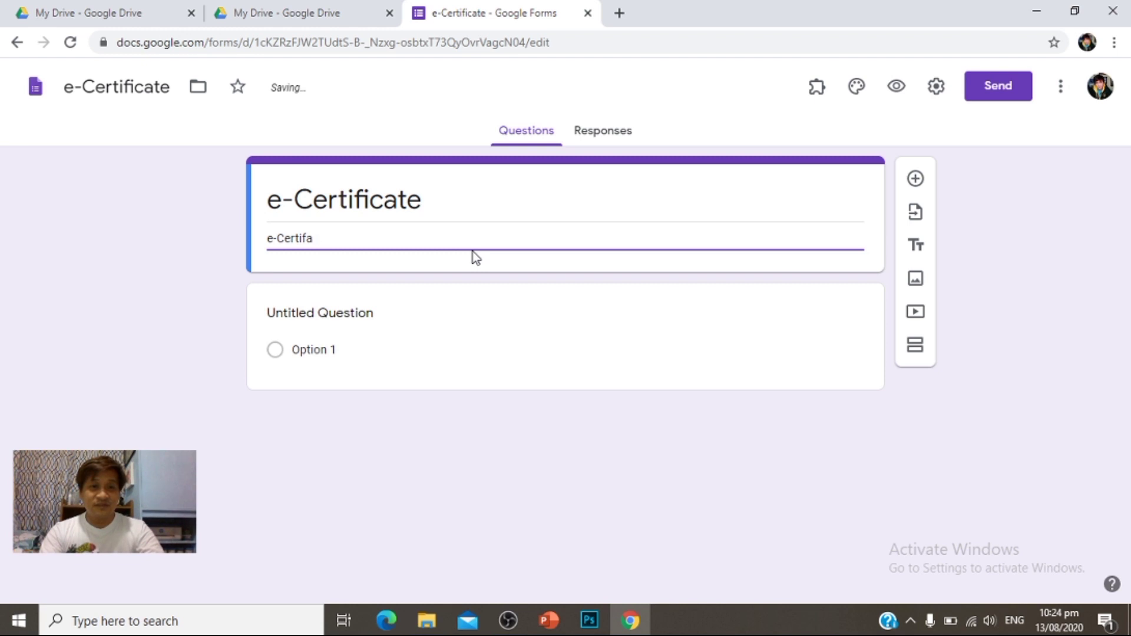
pyautogui.write('icate Webinar')
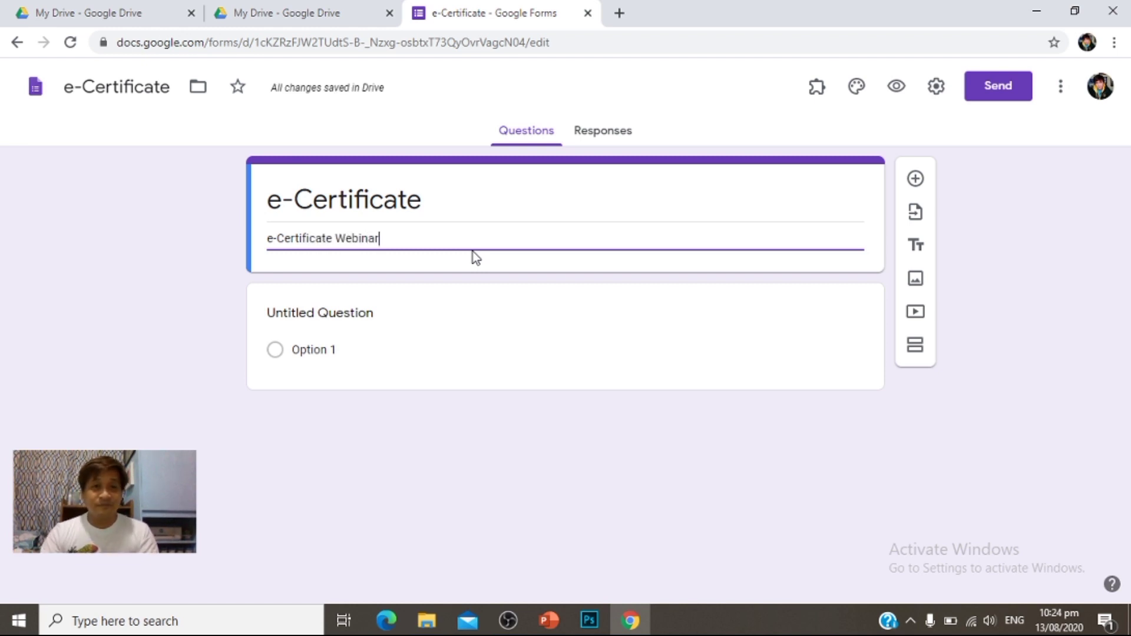
# Step: Title the untitled question "E-mail:" and accept the suggestion to enable the form's email collection setting
pyautogui.click(533, 318)
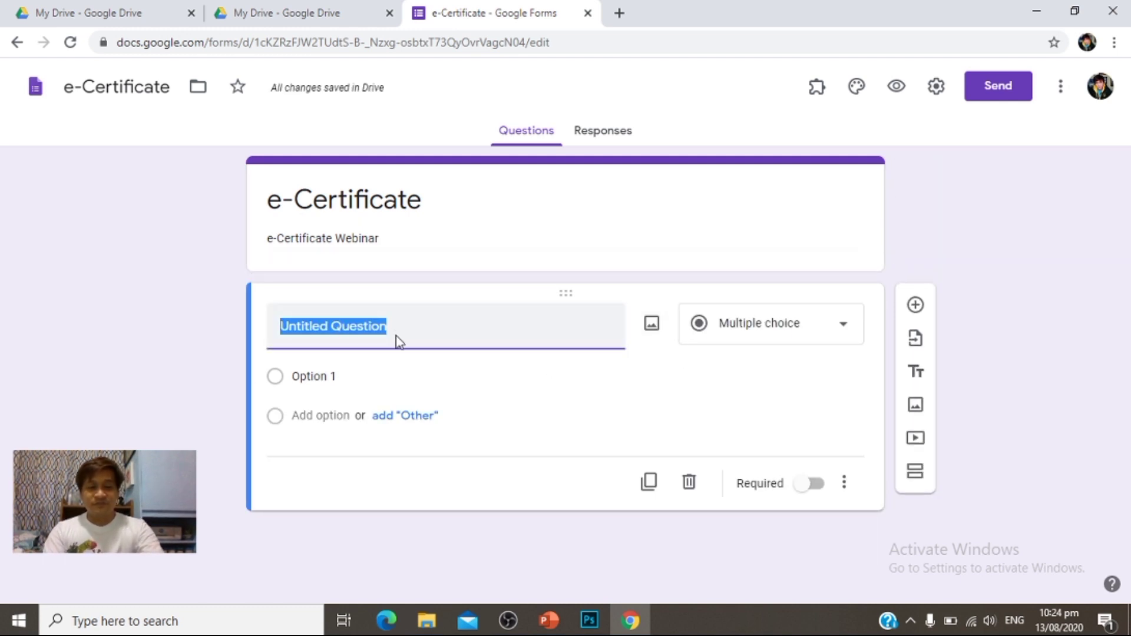
pyautogui.write('E-m')
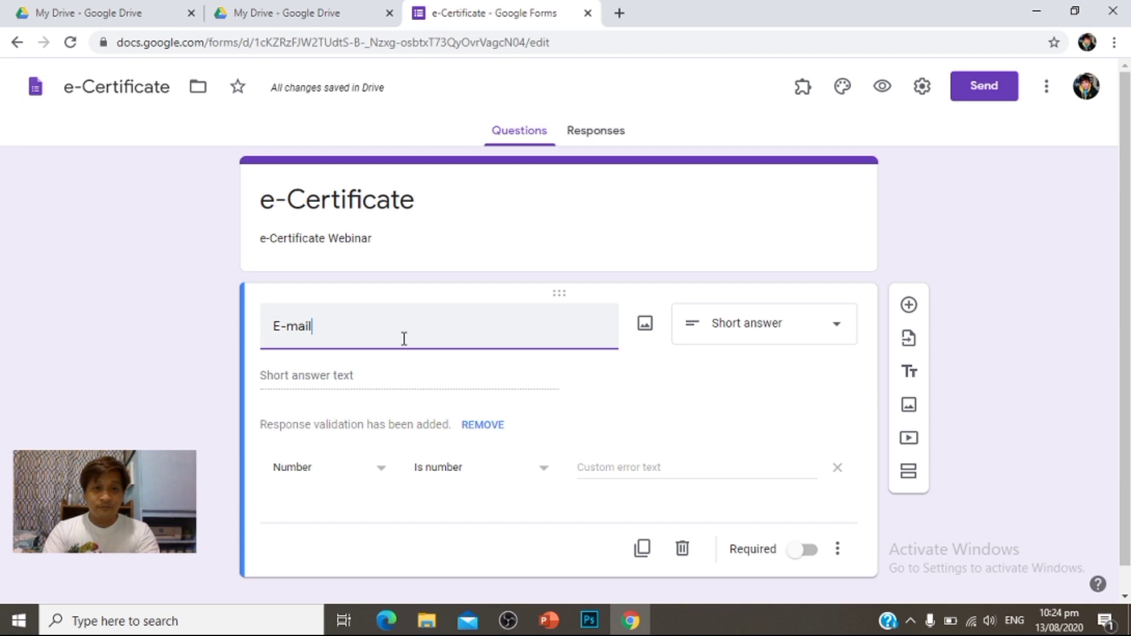
pyautogui.write('ail')
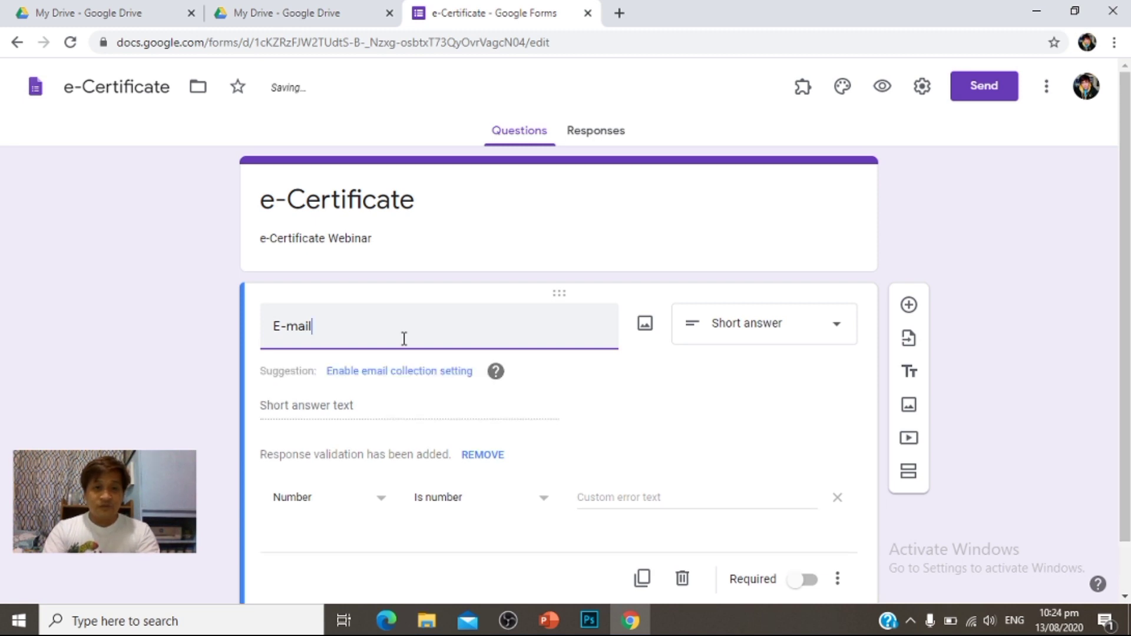
pyautogui.write(':')
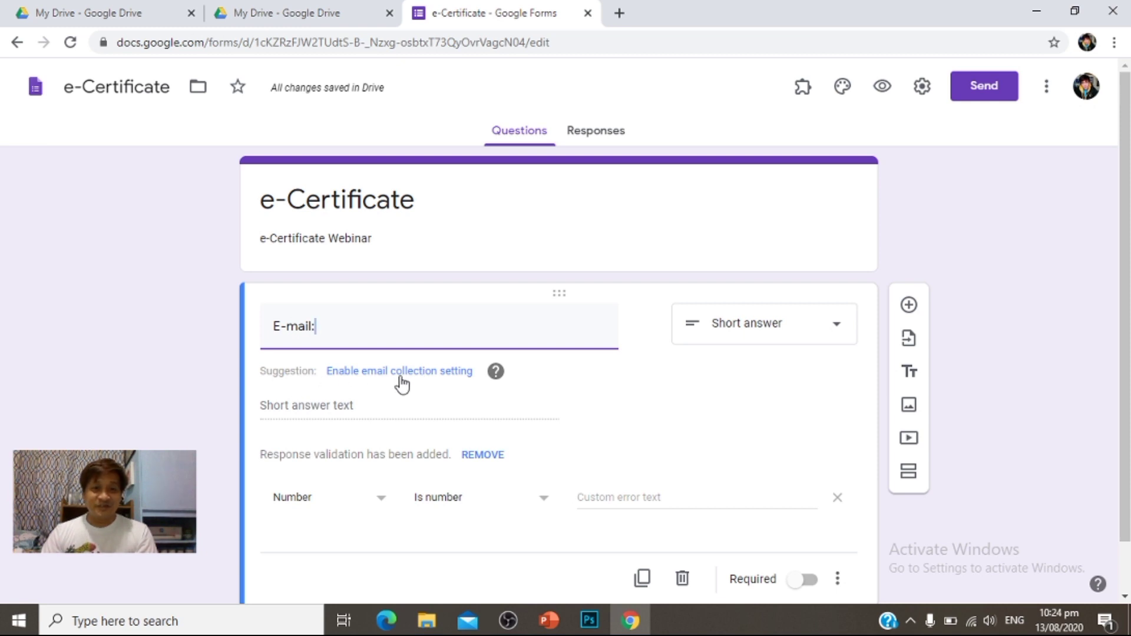
pyautogui.click(429, 377)
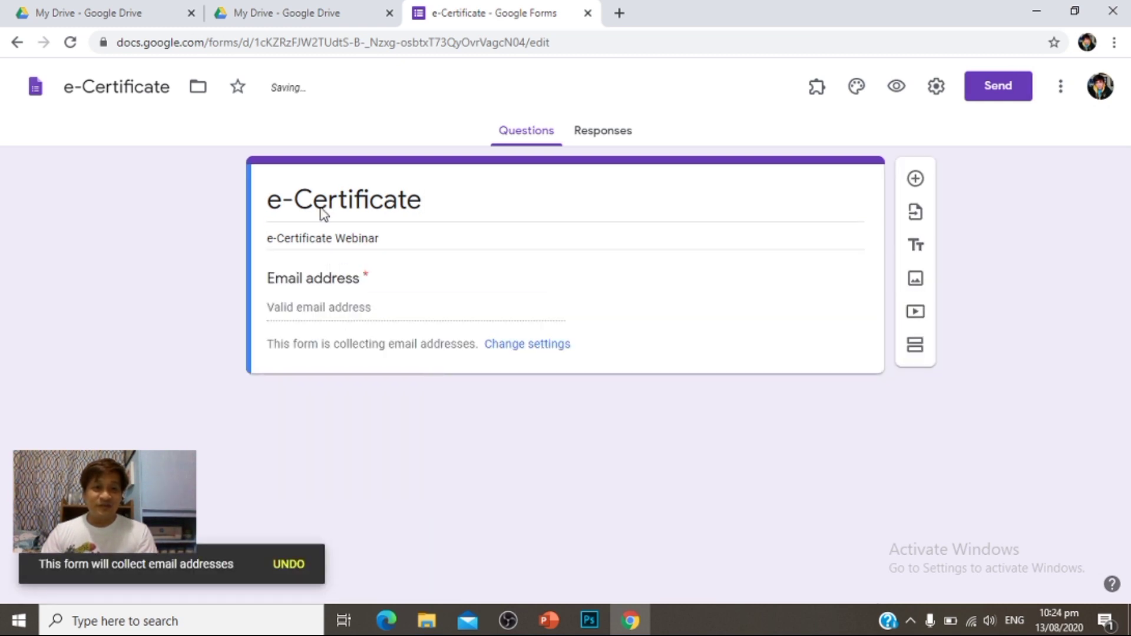
# Step: Try the response receipts, one-response limit and edit-after-submit options in the general settings, and save with only email collection enabled
pyautogui.click(524, 348)
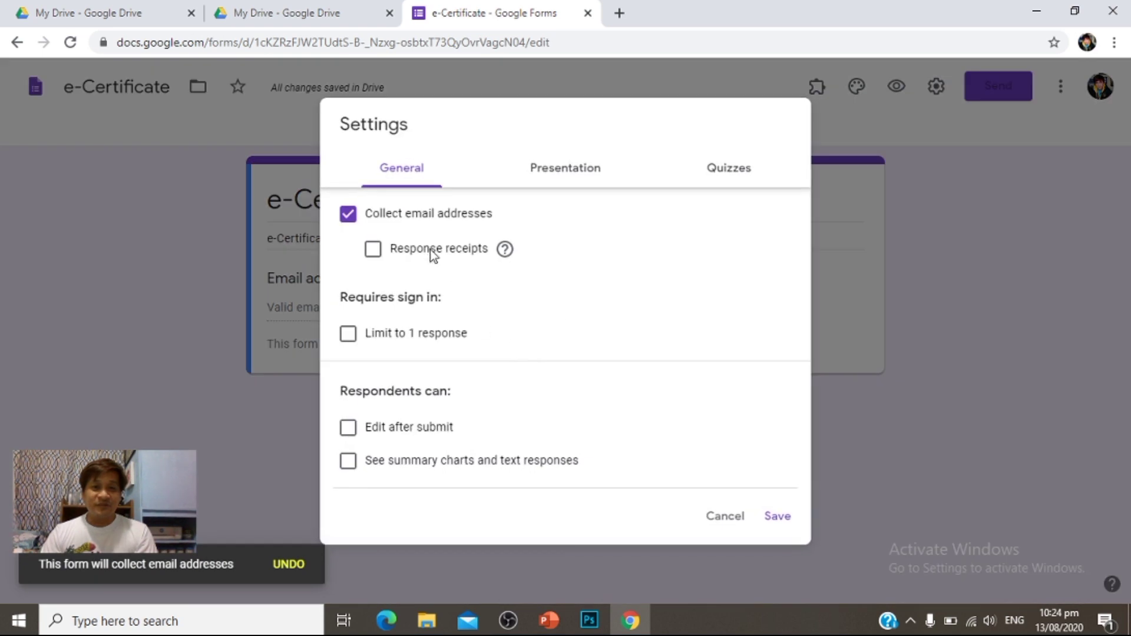
pyautogui.click(373, 250)
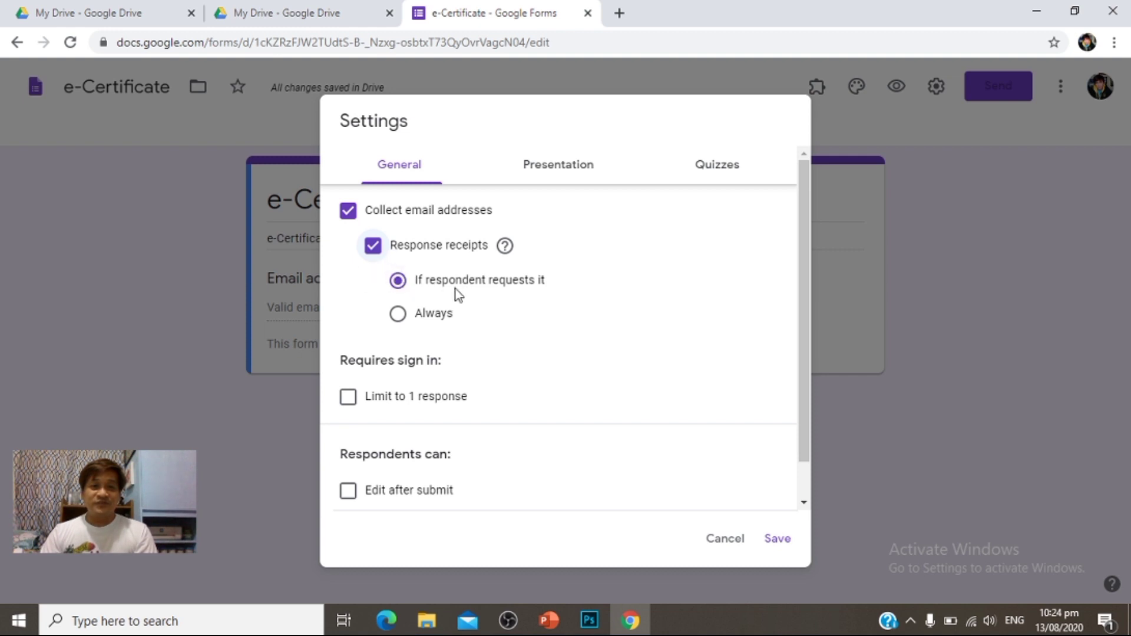
pyautogui.click(373, 247)
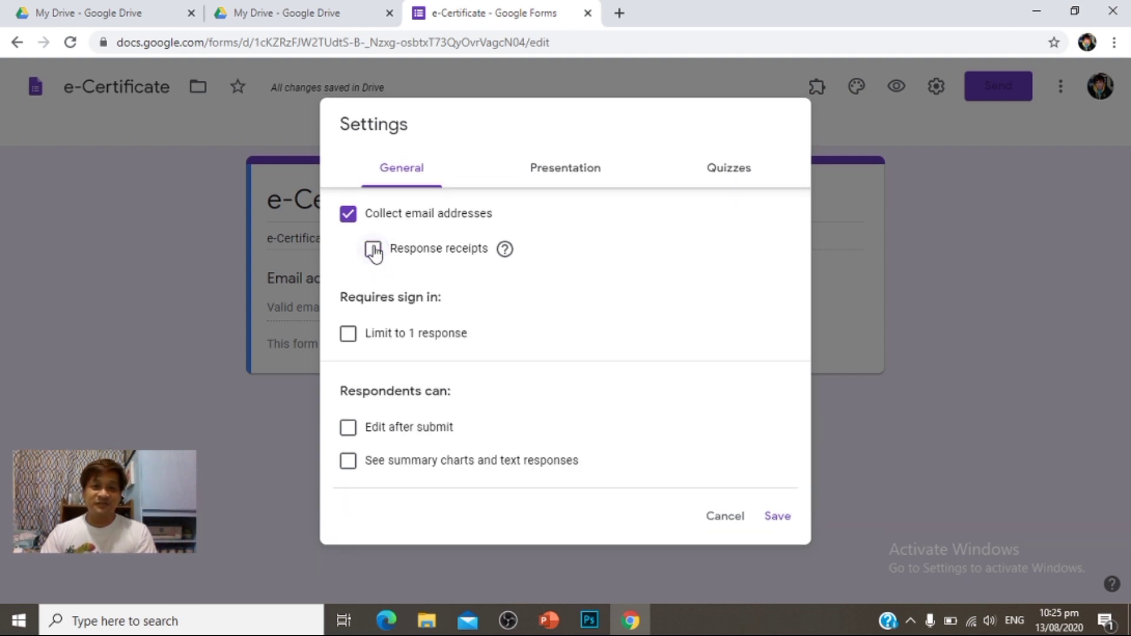
pyautogui.click(349, 335)
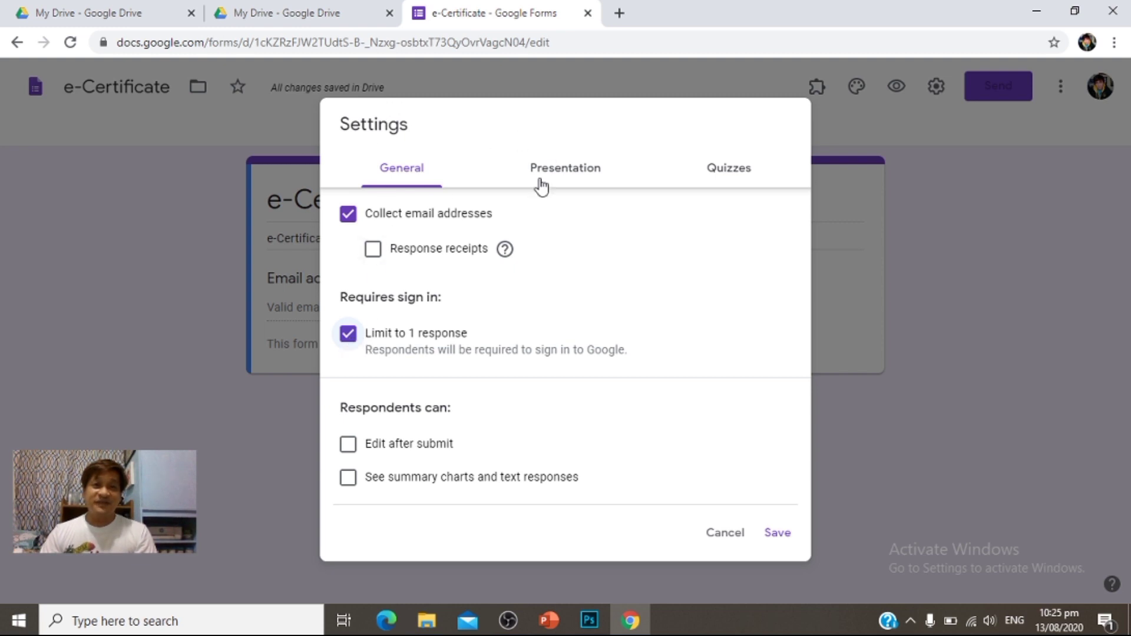
pyautogui.click(348, 335)
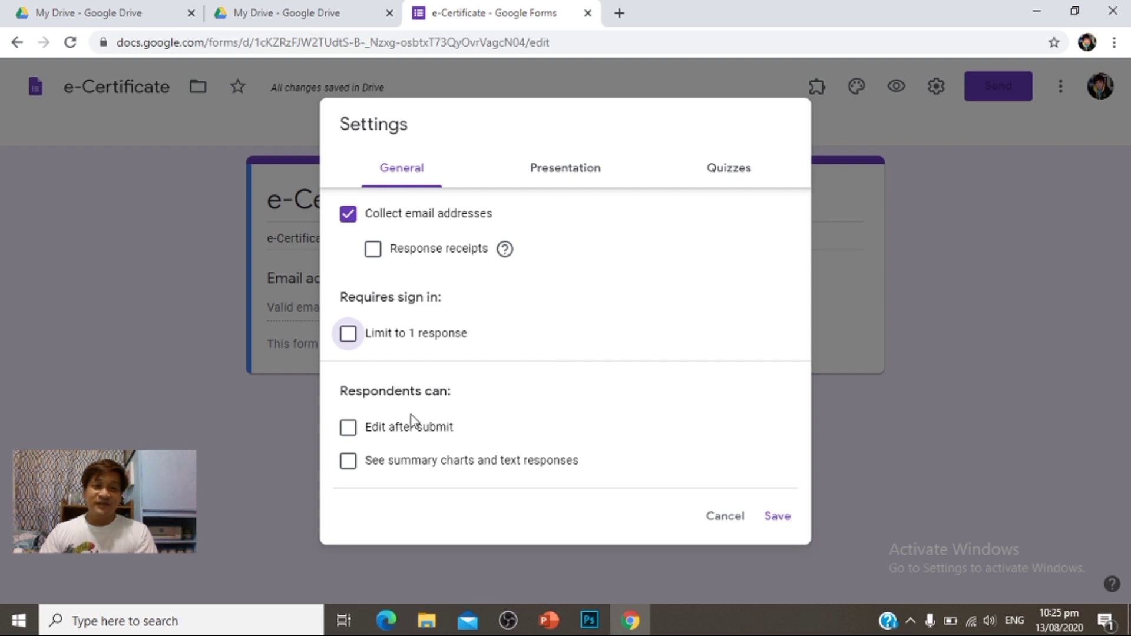
pyautogui.click(349, 430)
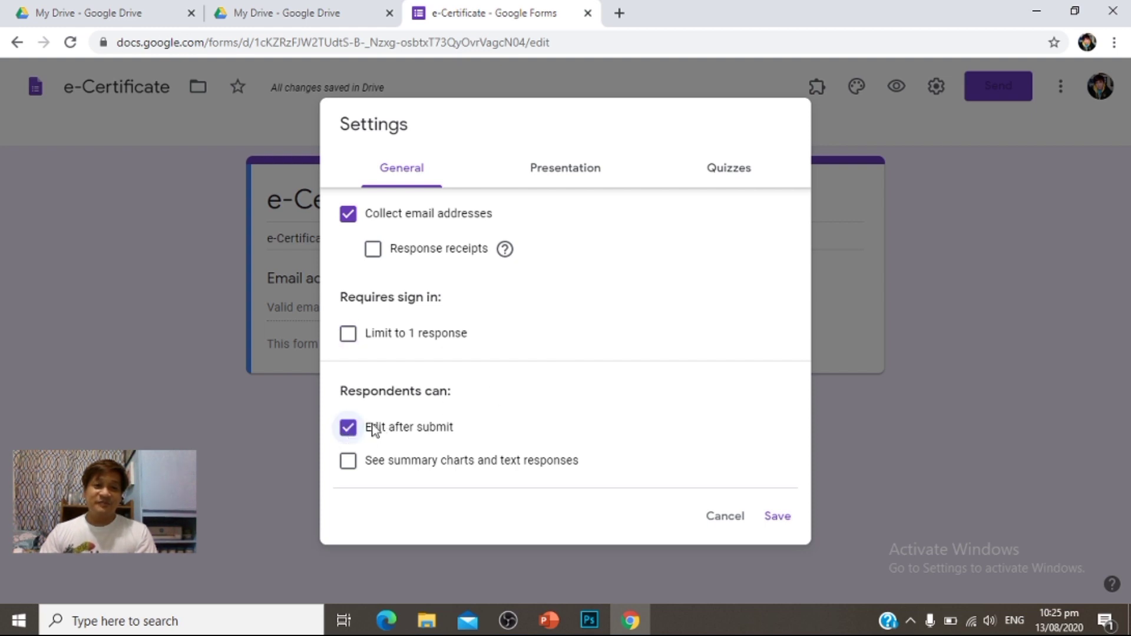
pyautogui.click(377, 433)
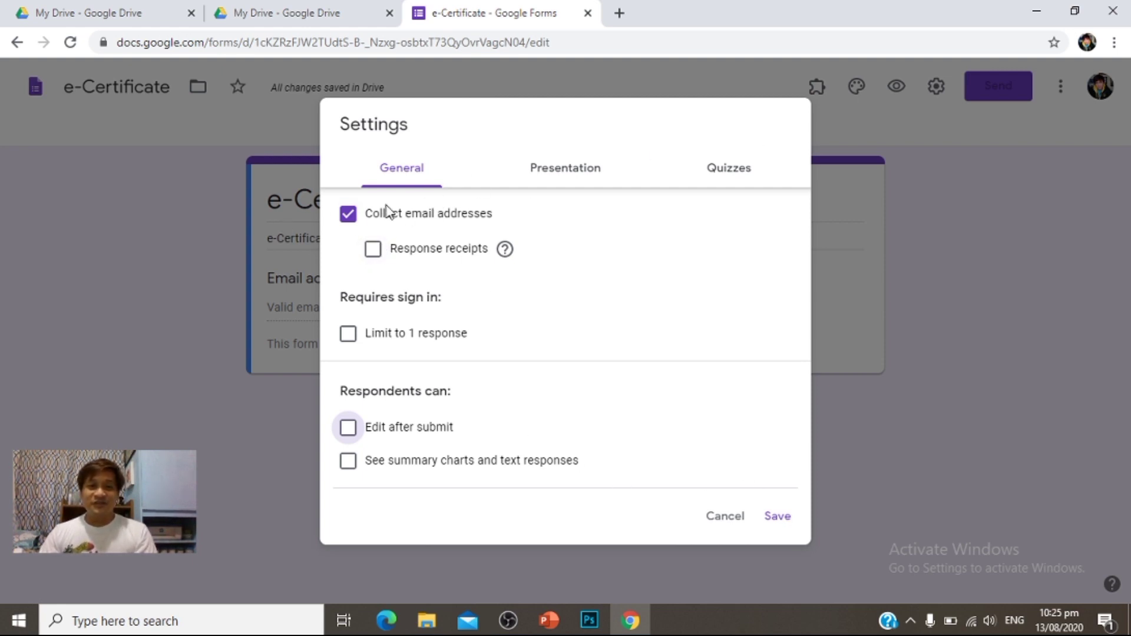
pyautogui.click(777, 517)
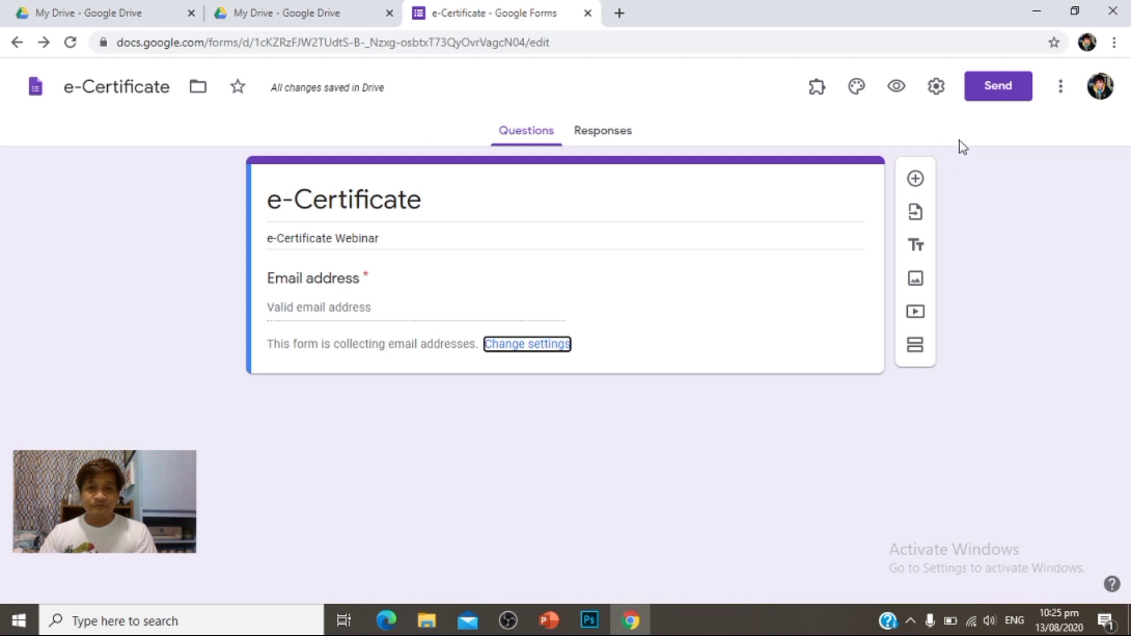
# Step: Add a new question titled "Name (First Name, Middle Initial, Last Name):" below the email address section
pyautogui.click(915, 180)
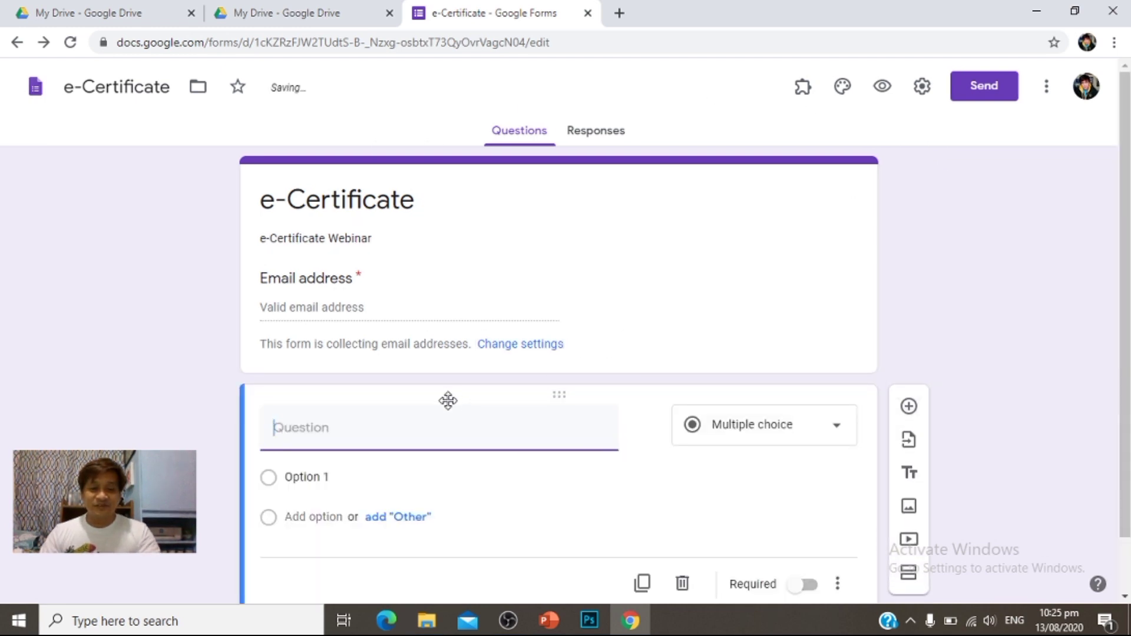
pyautogui.write('Name')
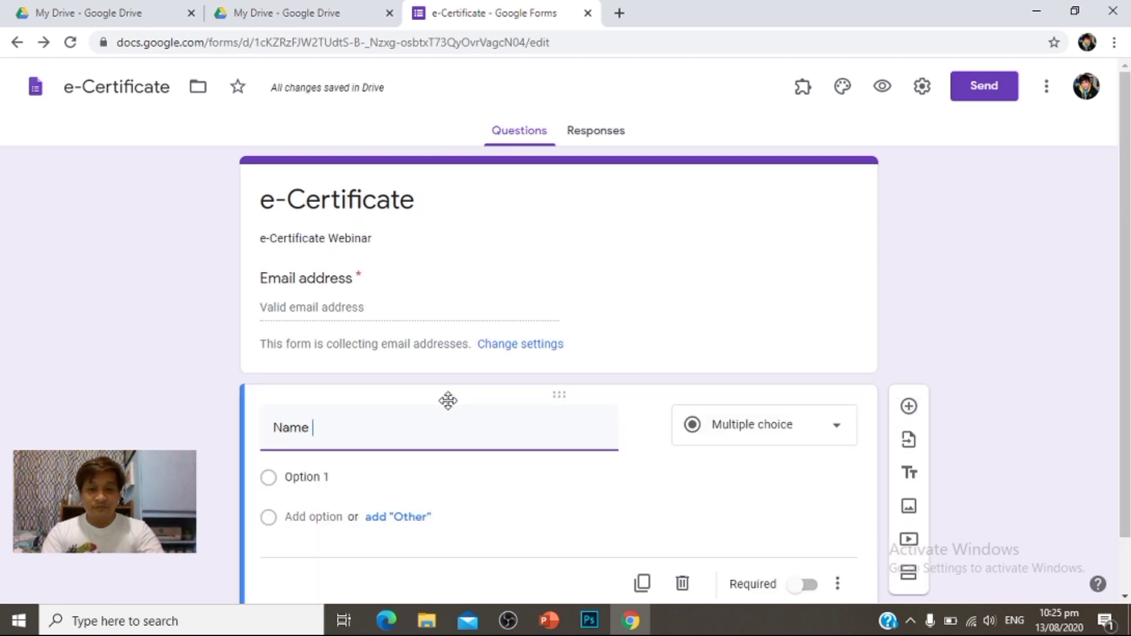
pyautogui.write(' (F')
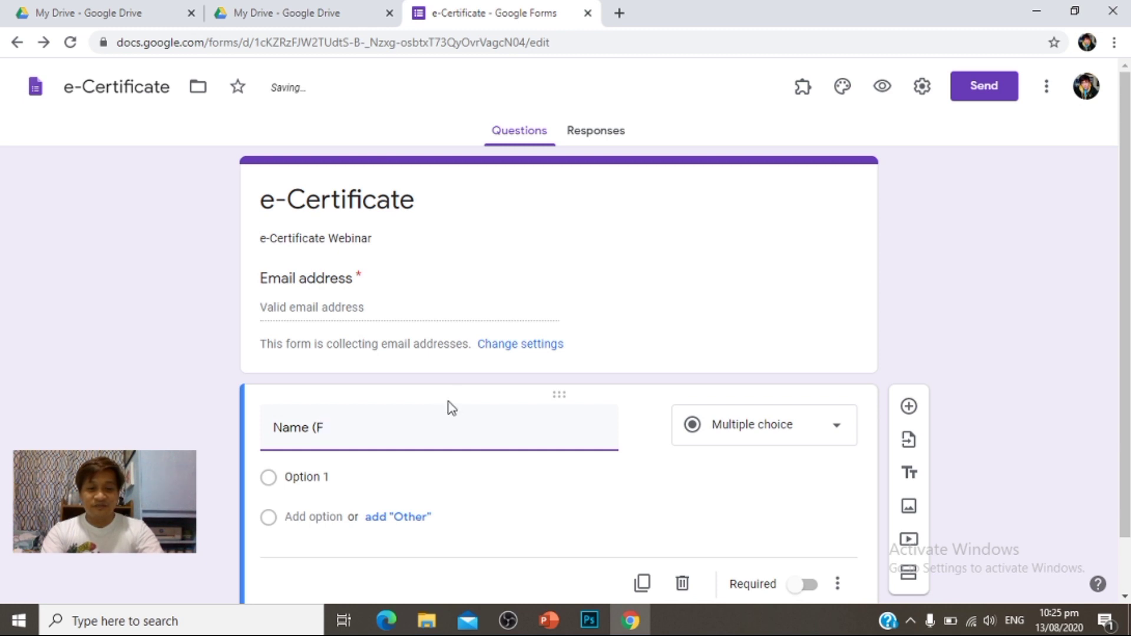
pyautogui.write('irst')
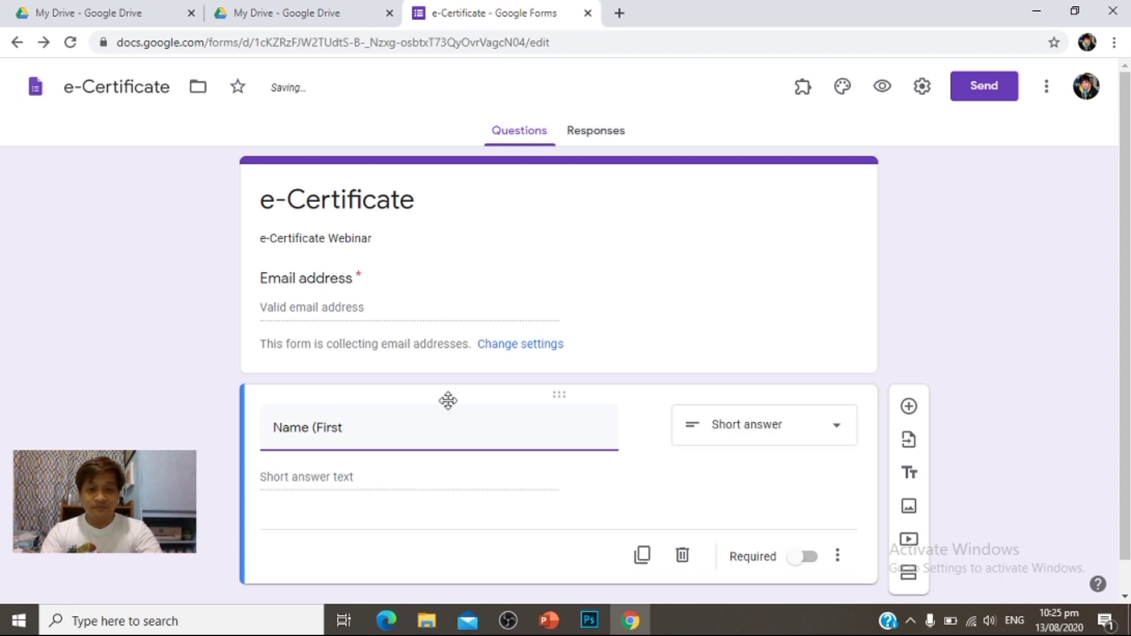
pyautogui.write(' Name,')
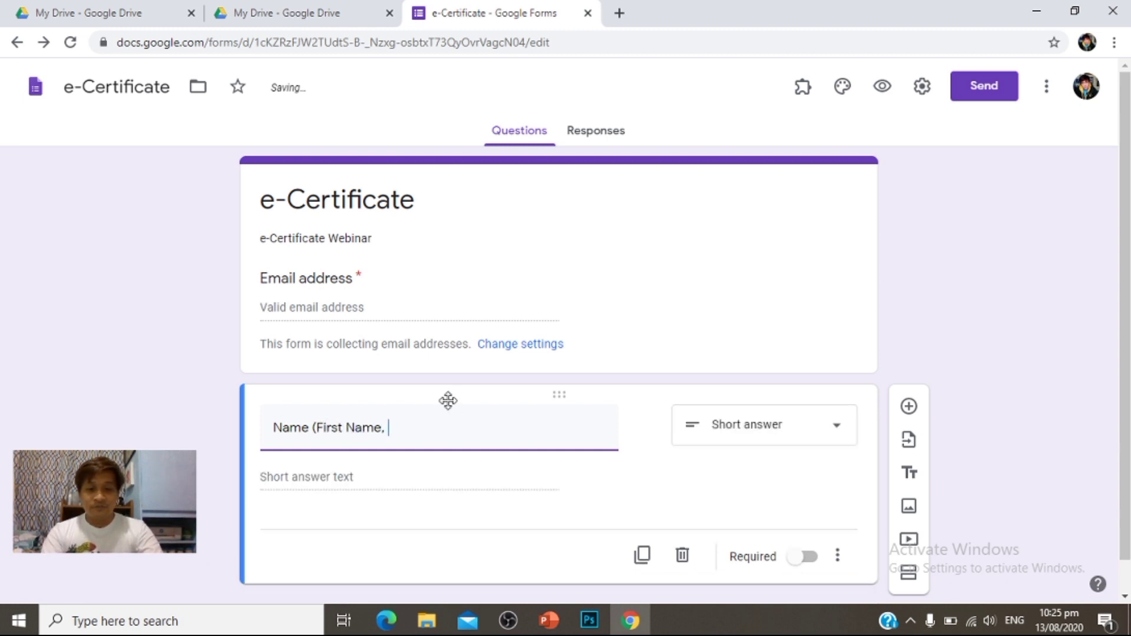
pyautogui.write(' Middle Initi')
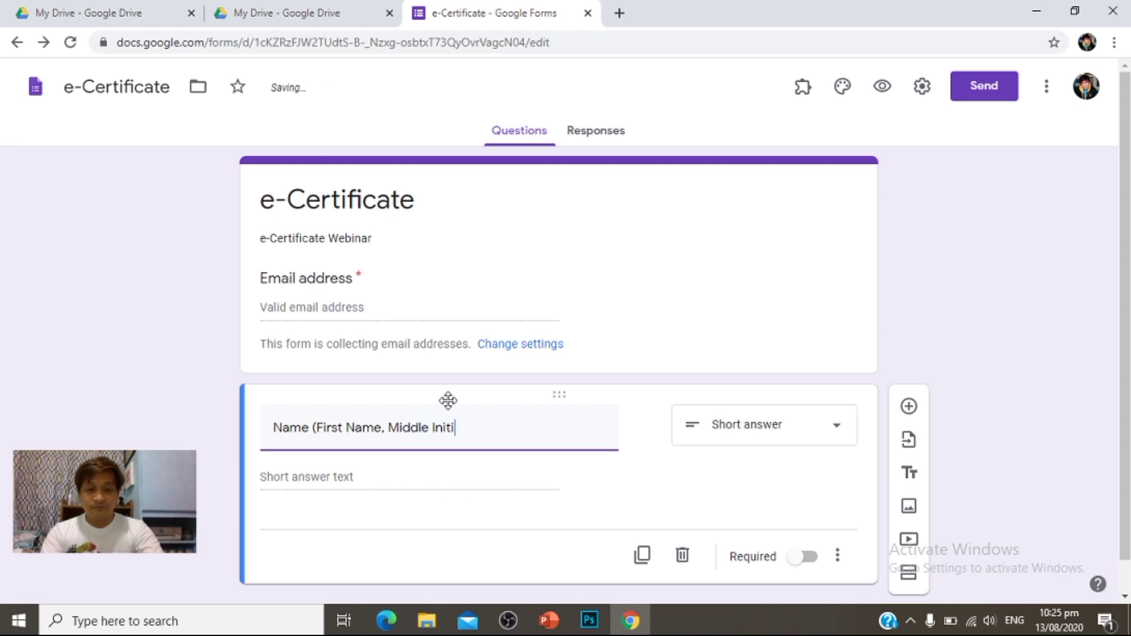
pyautogui.write('N')
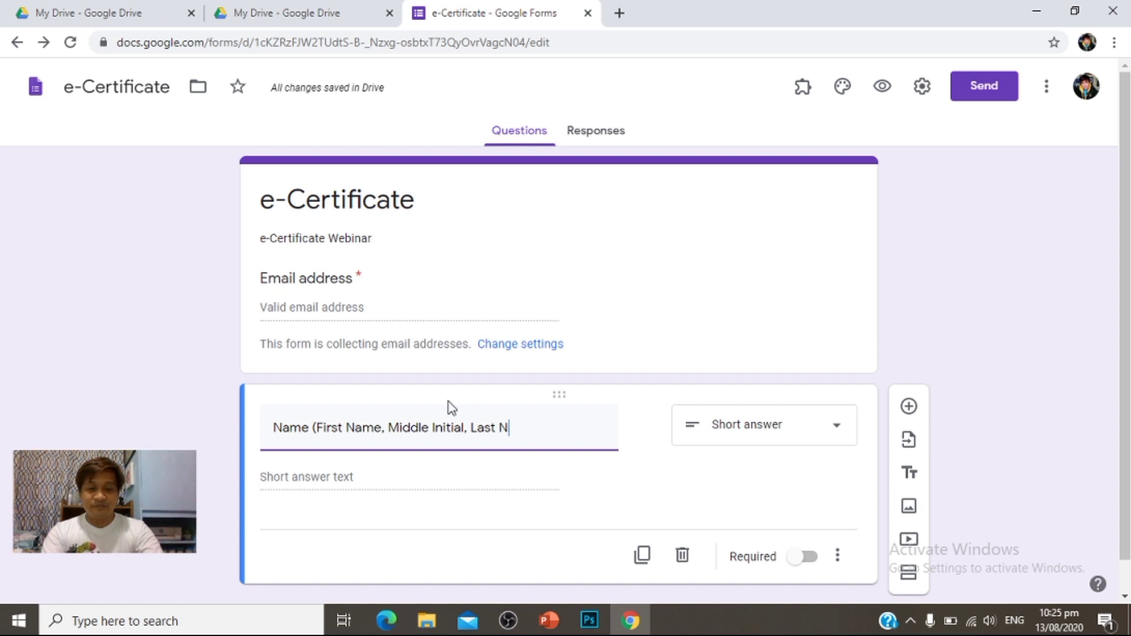
pyautogui.write('ame):')
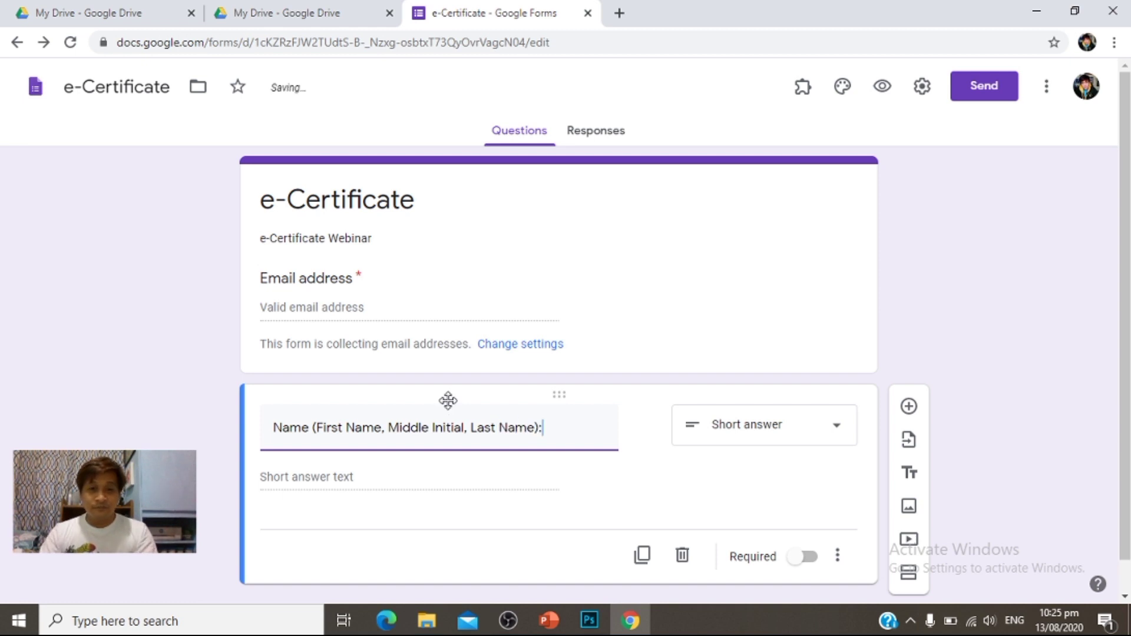
# Step: Keep the name question as Short answer and make it required
pyautogui.scroll(-1, 792, 442)
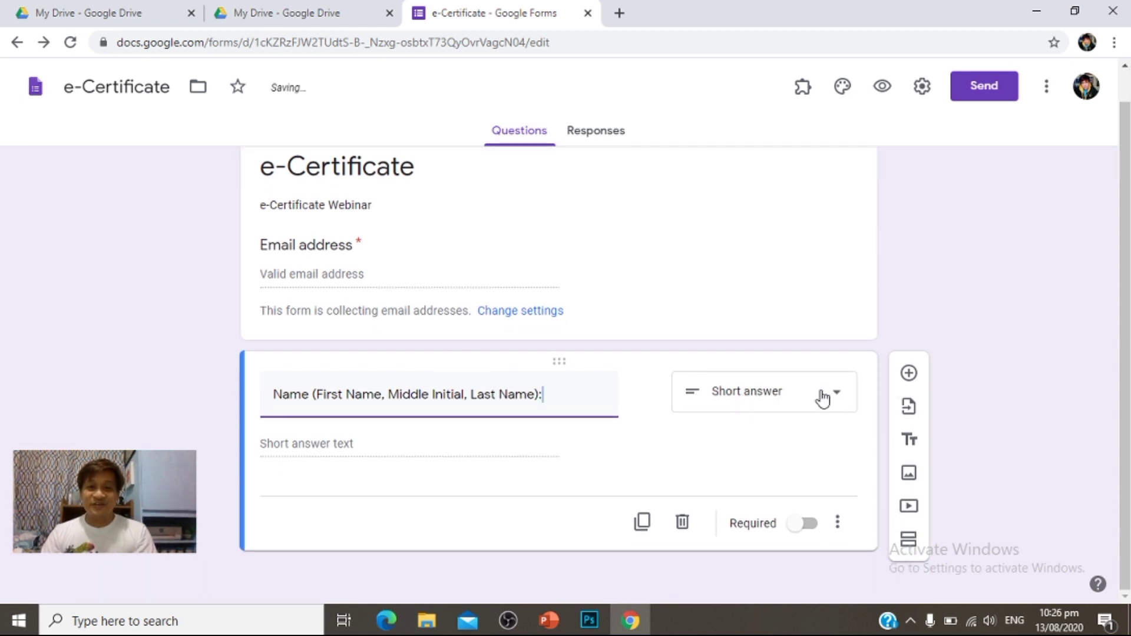
pyautogui.click(834, 401)
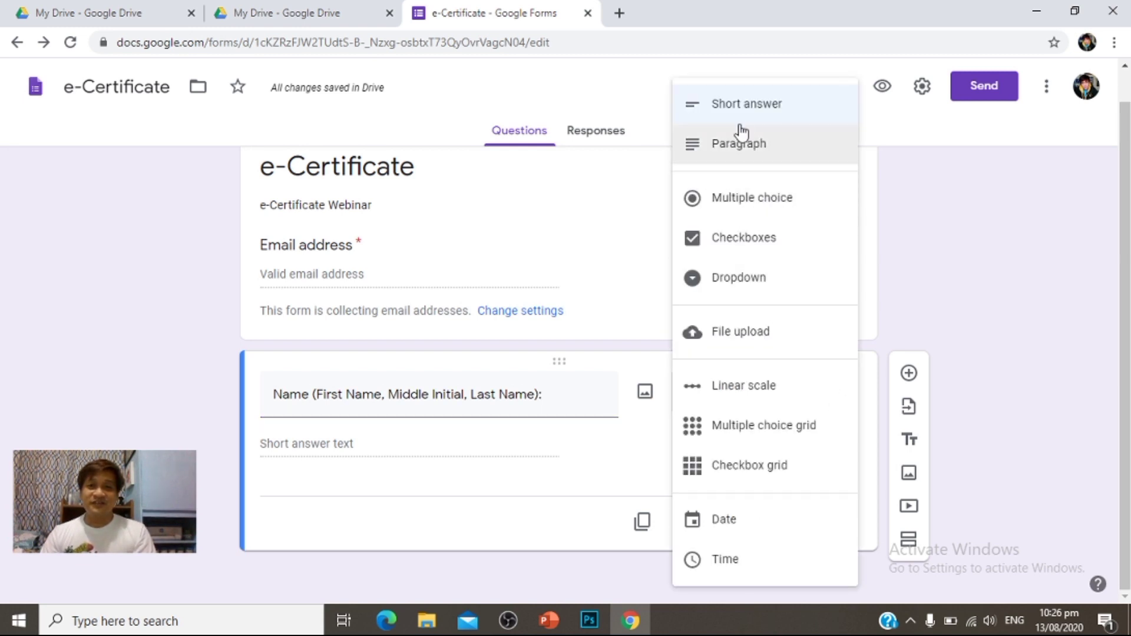
pyautogui.click(592, 441)
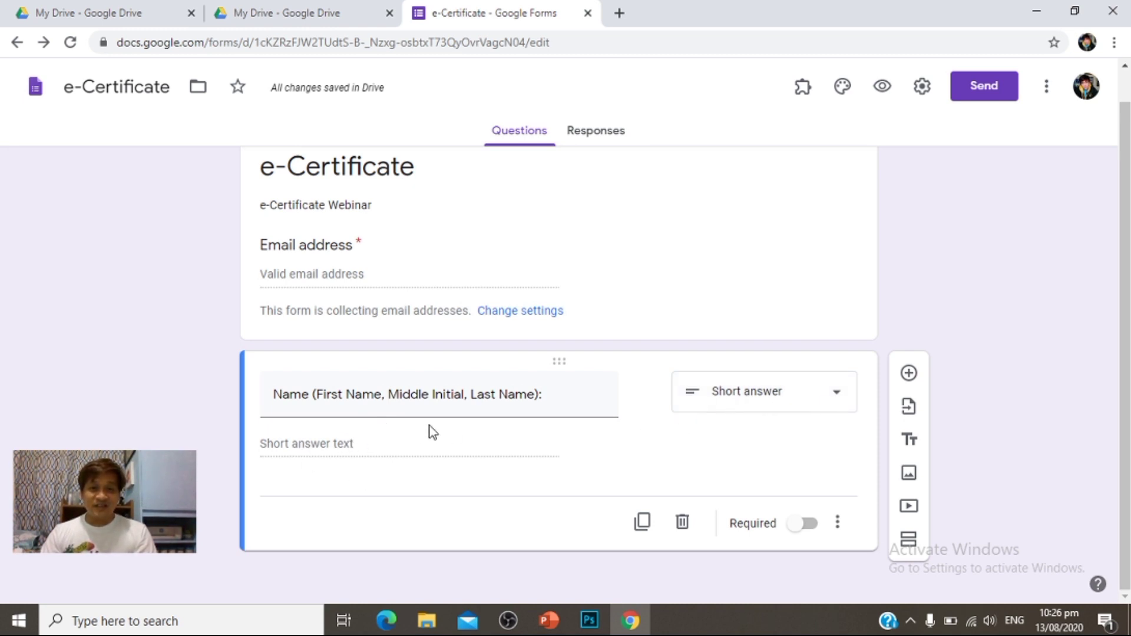
pyautogui.click(816, 530)
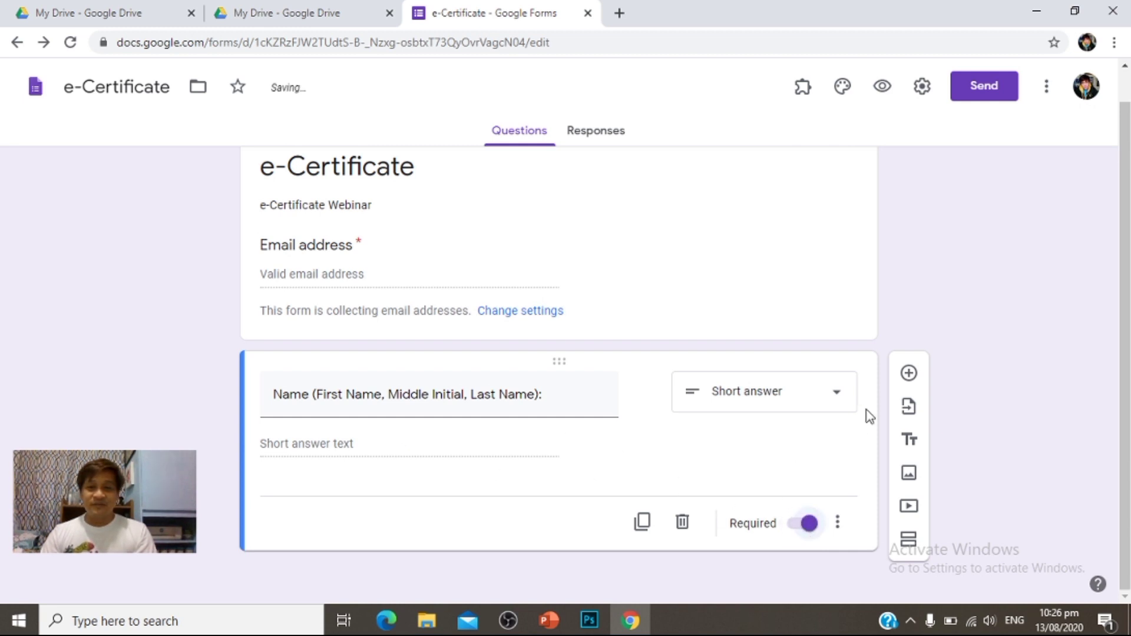
# Step: Add a multiple-choice question "Do you want an e-Certificate" with the suggested answers Yes and No
pyautogui.click(908, 374)
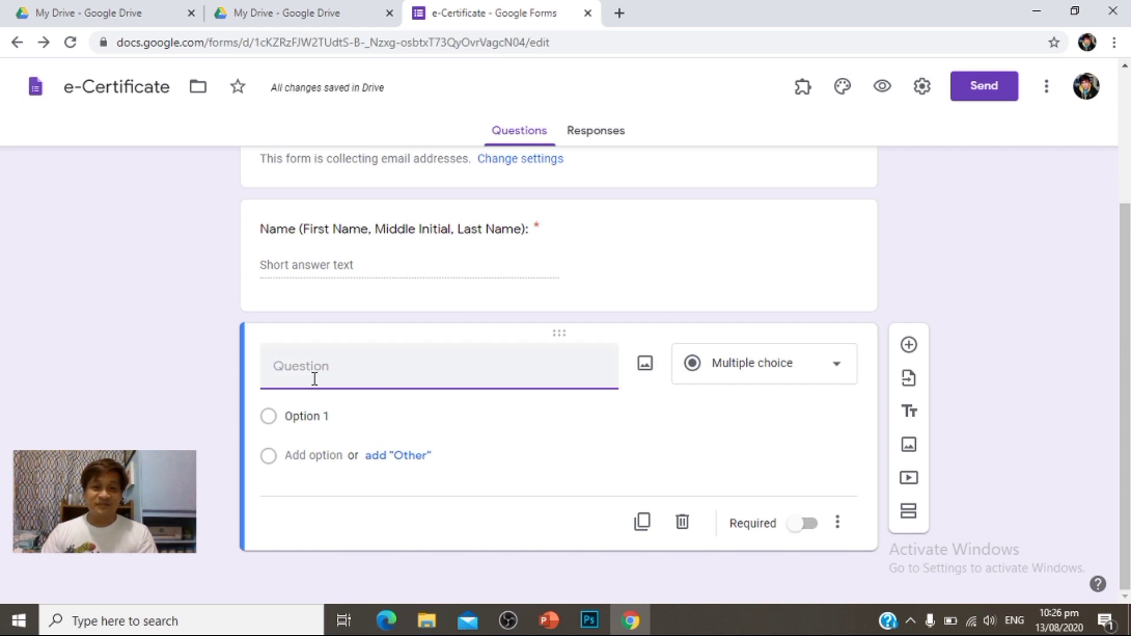
pyautogui.write('Do')
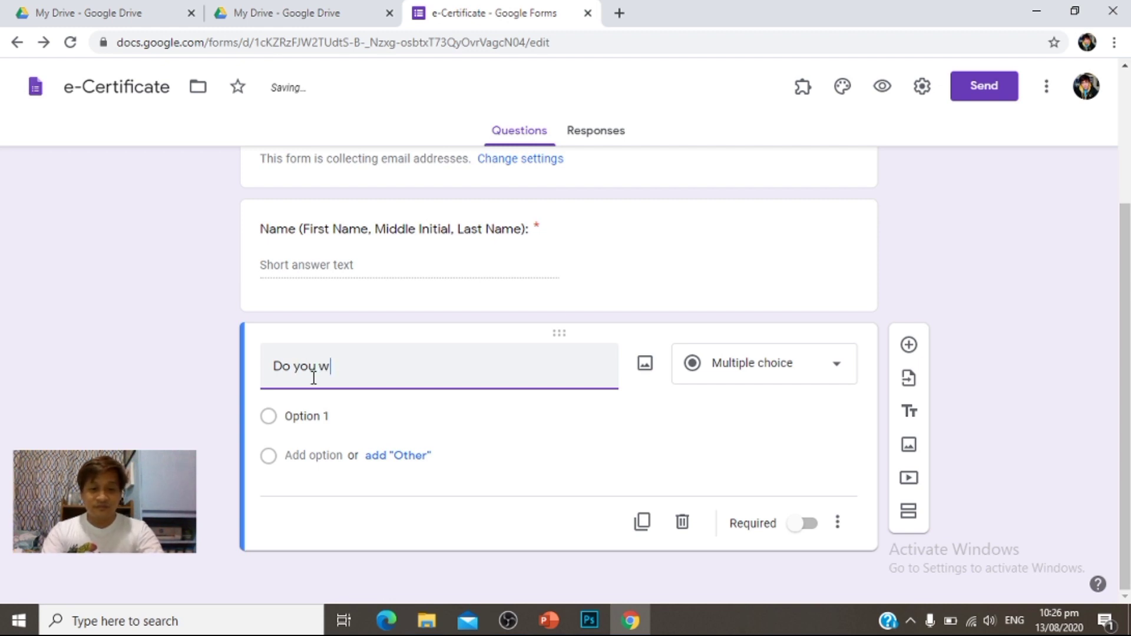
pyautogui.write('you want an')
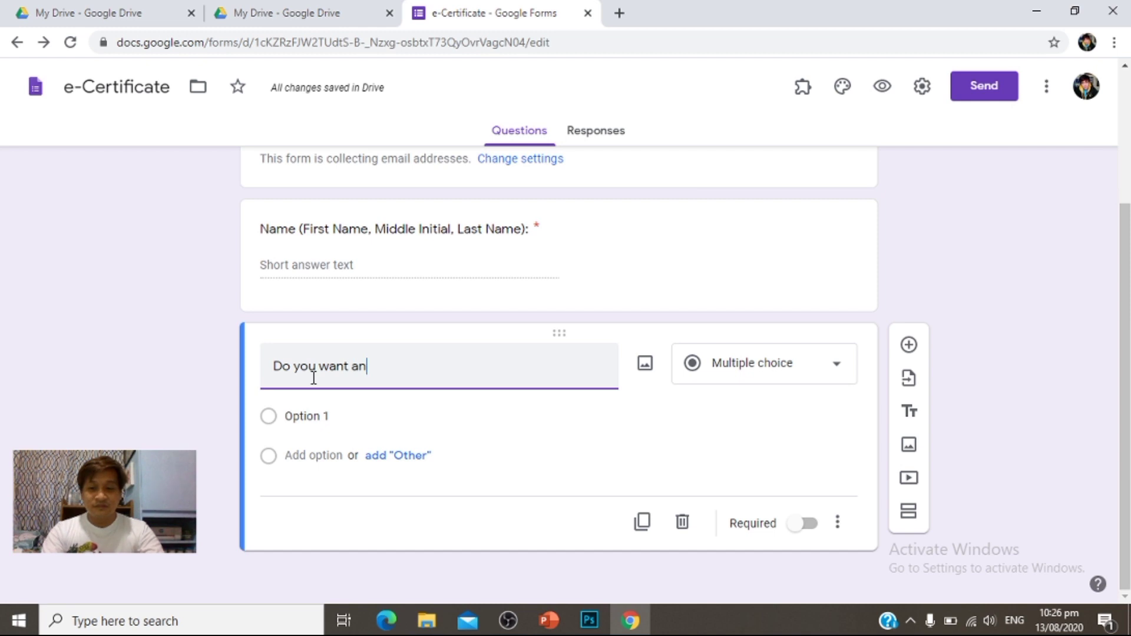
pyautogui.write(' e-Ce')
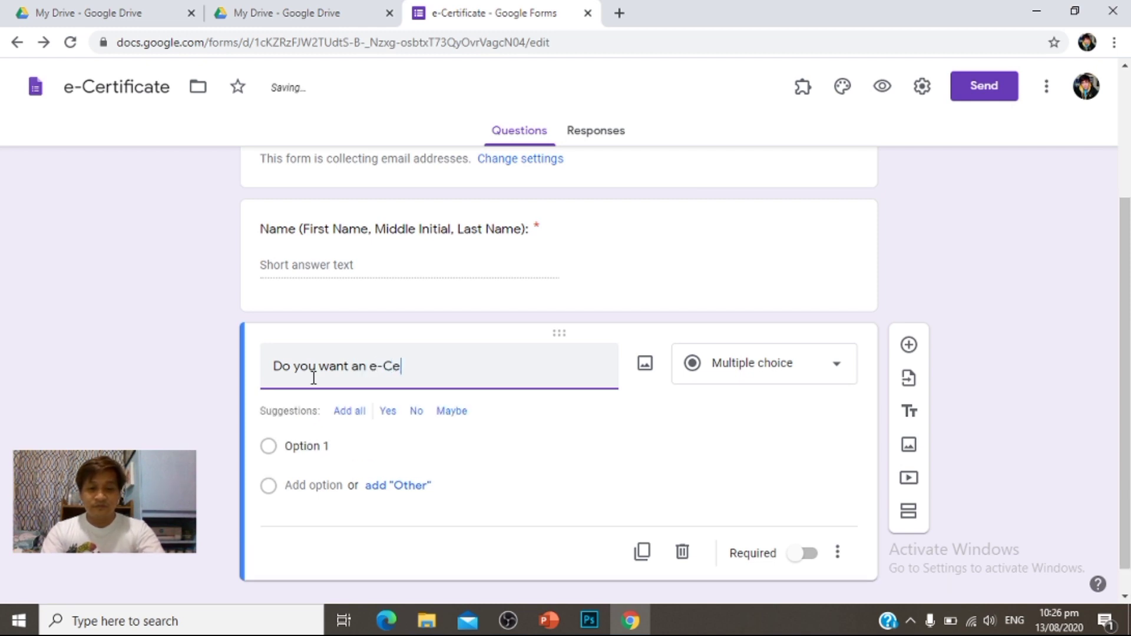
pyautogui.write('rtificate')
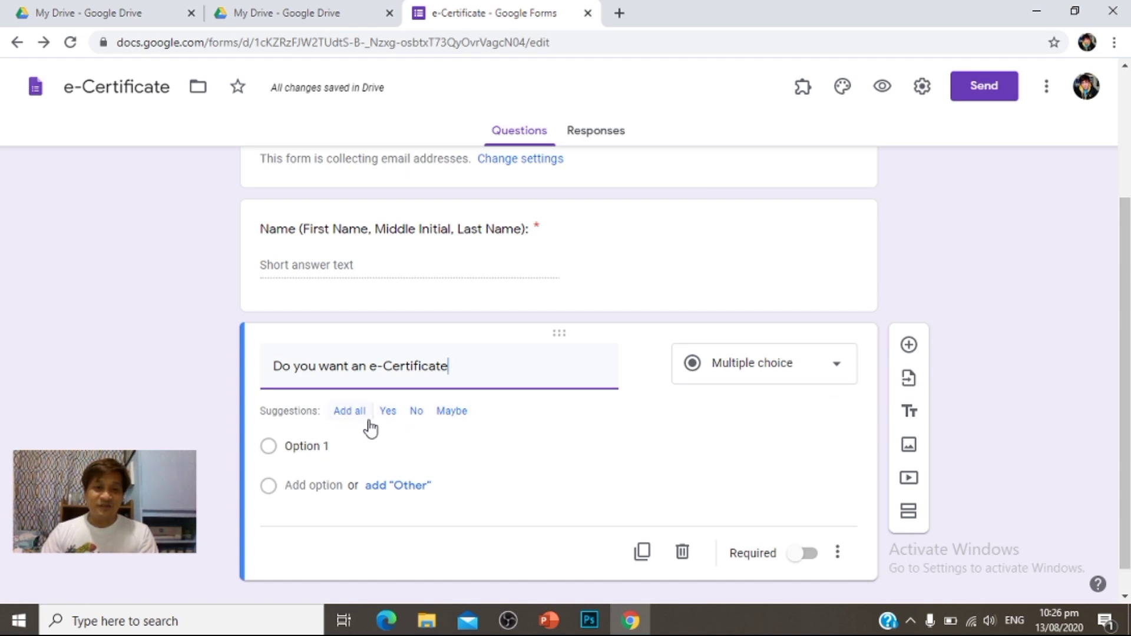
pyautogui.click(287, 448)
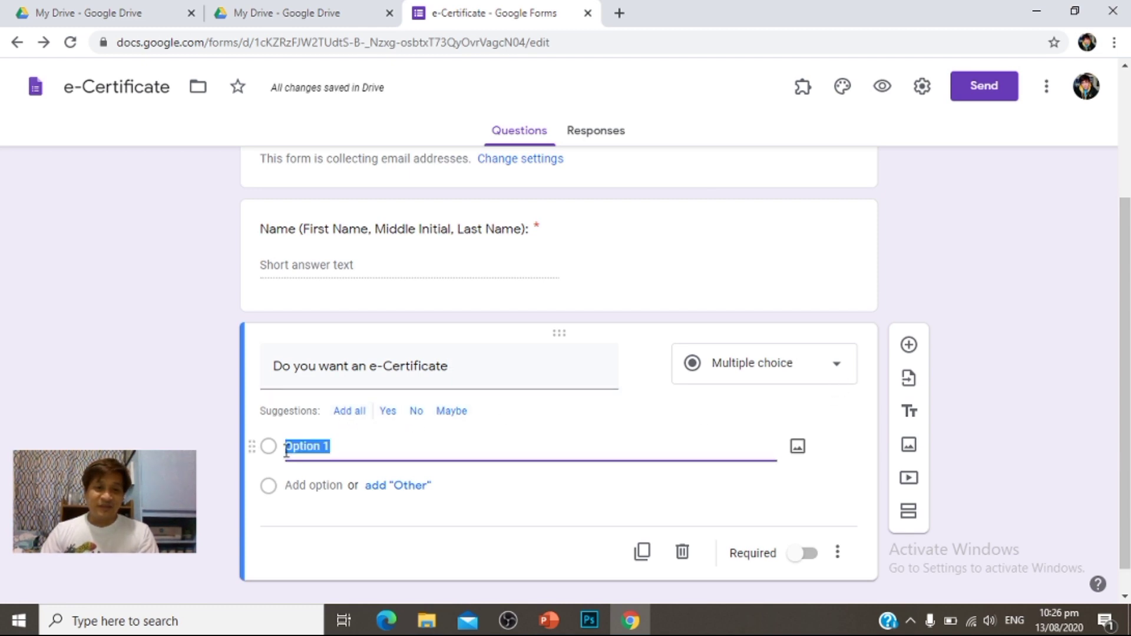
pyautogui.click(386, 412)
pyautogui.click(386, 412)
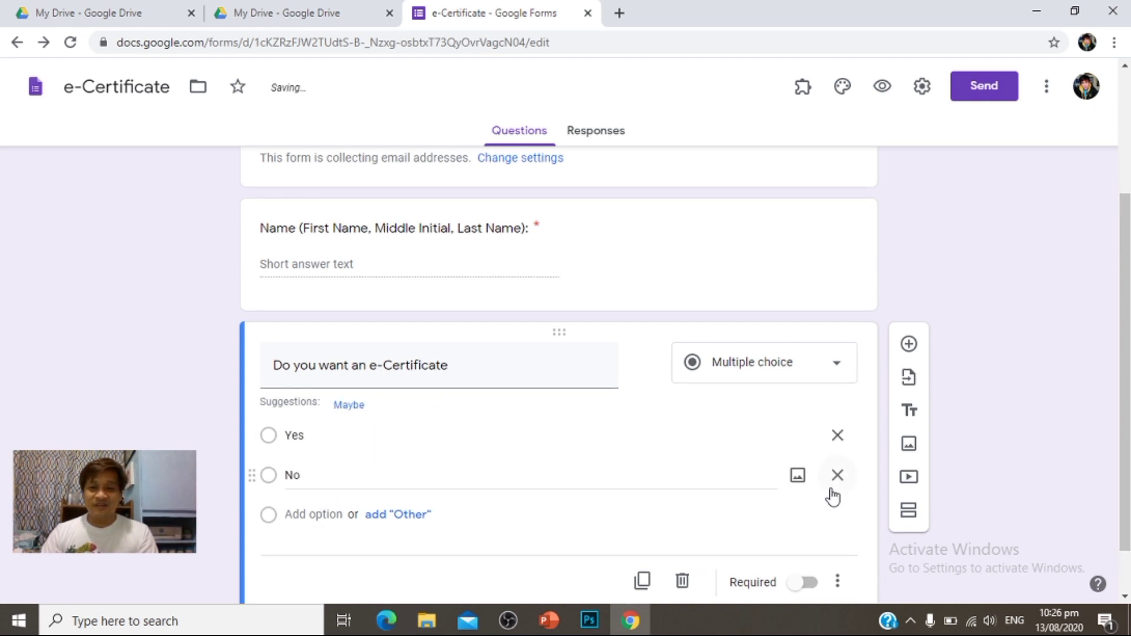
# Step: Preview the form and look over its email address, name and e-Certificate questions as respondents see them
pyautogui.scroll(-1, 828, 495)
pyautogui.scroll(2, 833, 330)
pyautogui.scroll(3, 792, 318)
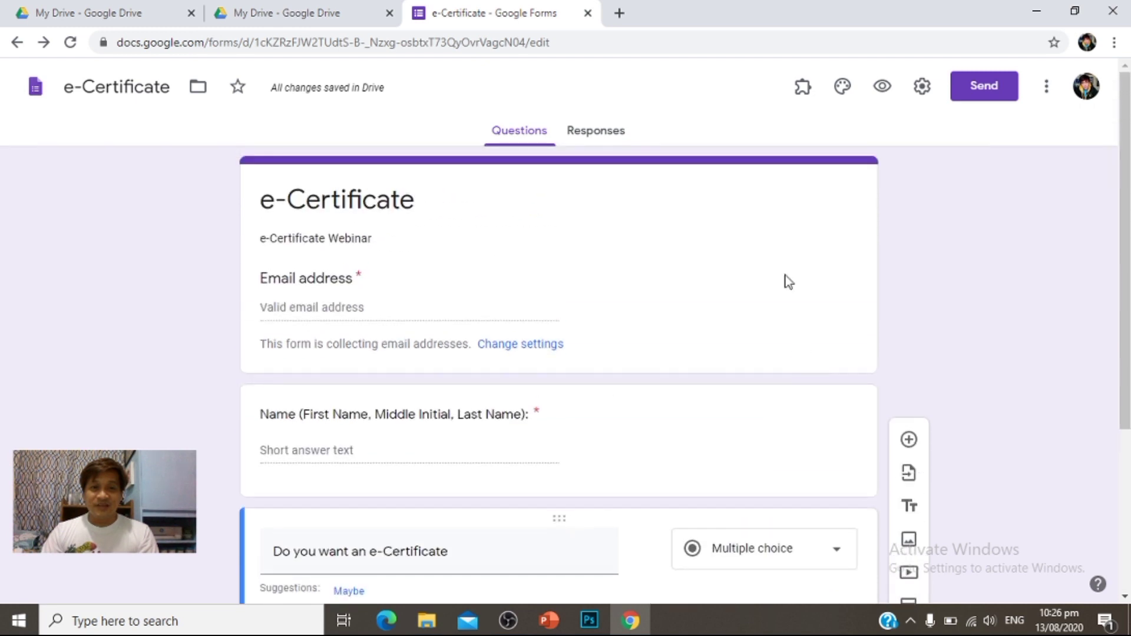
pyautogui.click(884, 88)
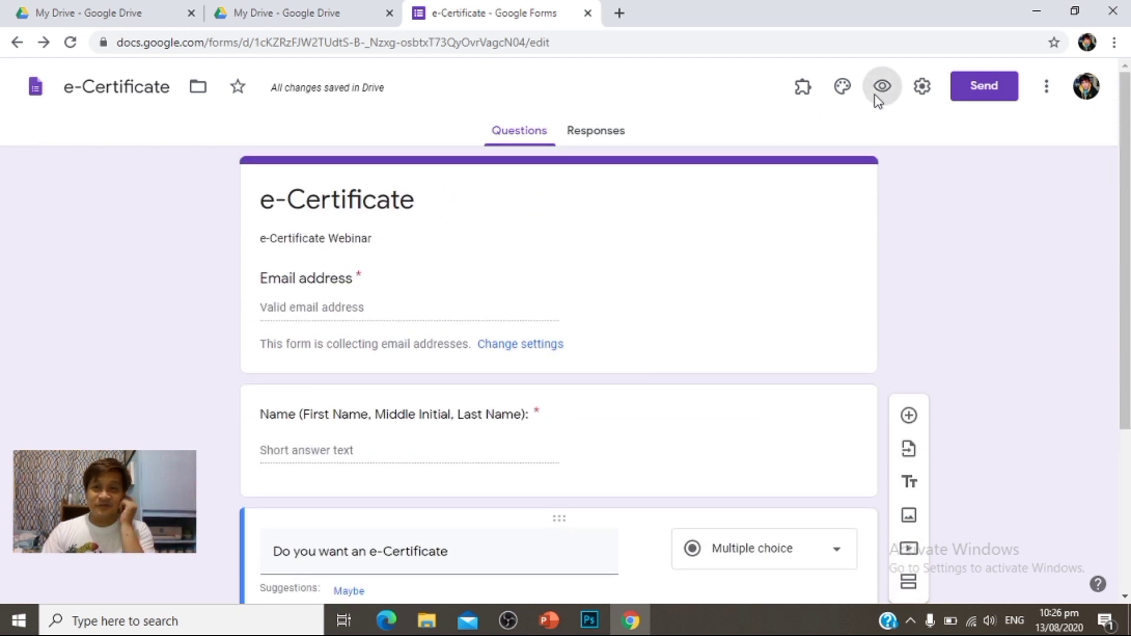
pyautogui.scroll(-2, 487, 329)
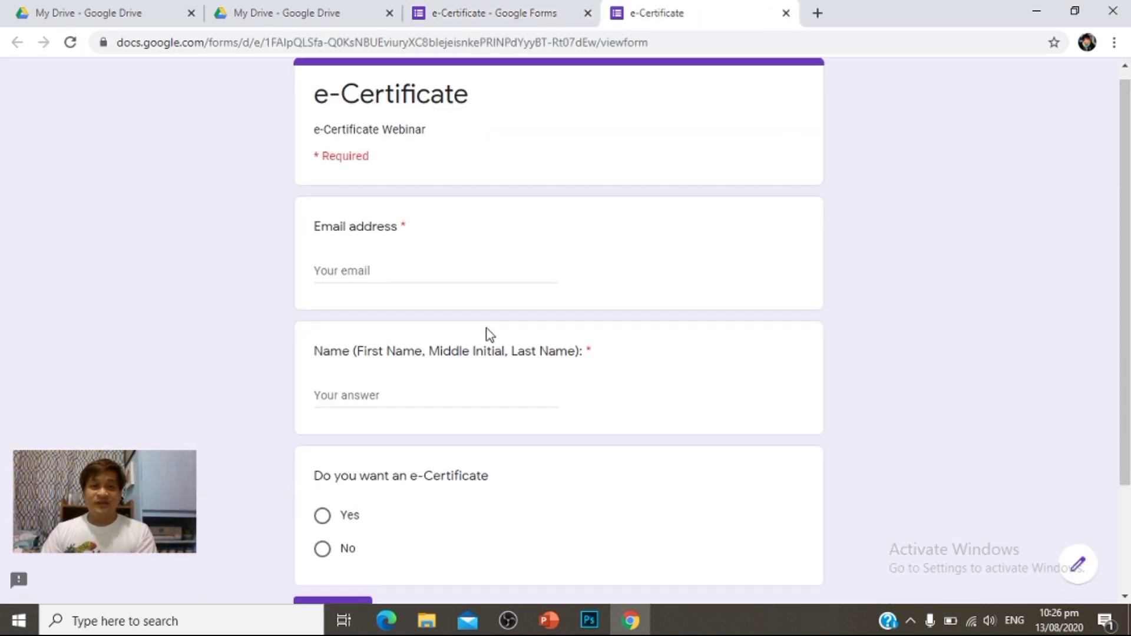
# Step: Close the form preview and make the "Do you want an e-Certificate" question required
pyautogui.scroll(2, 487, 325)
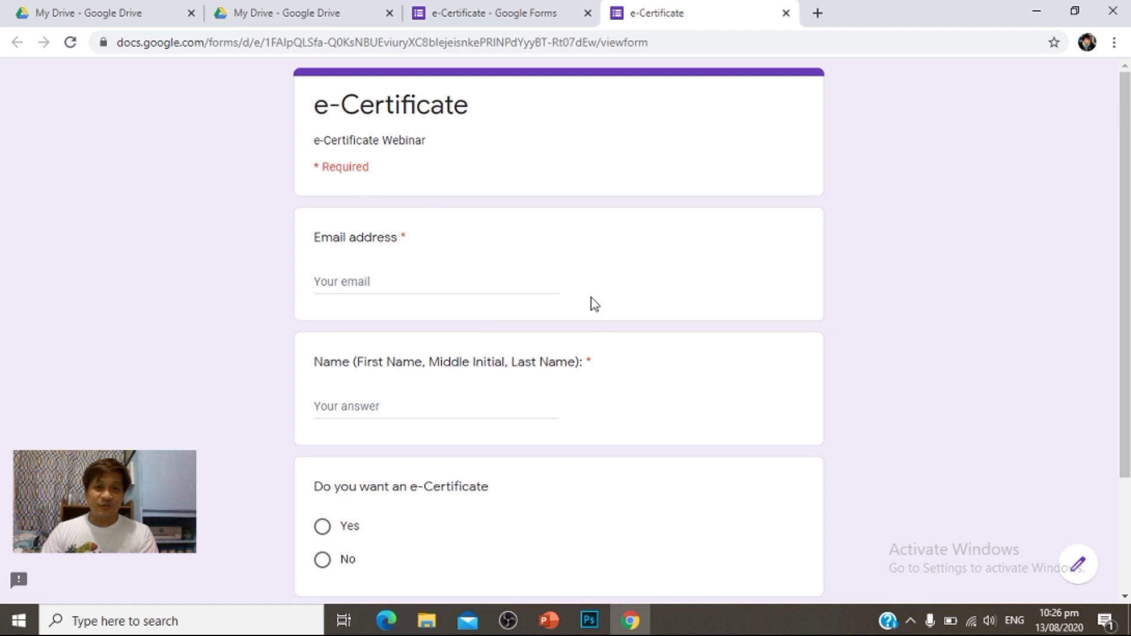
pyautogui.scroll(-3, 590, 363)
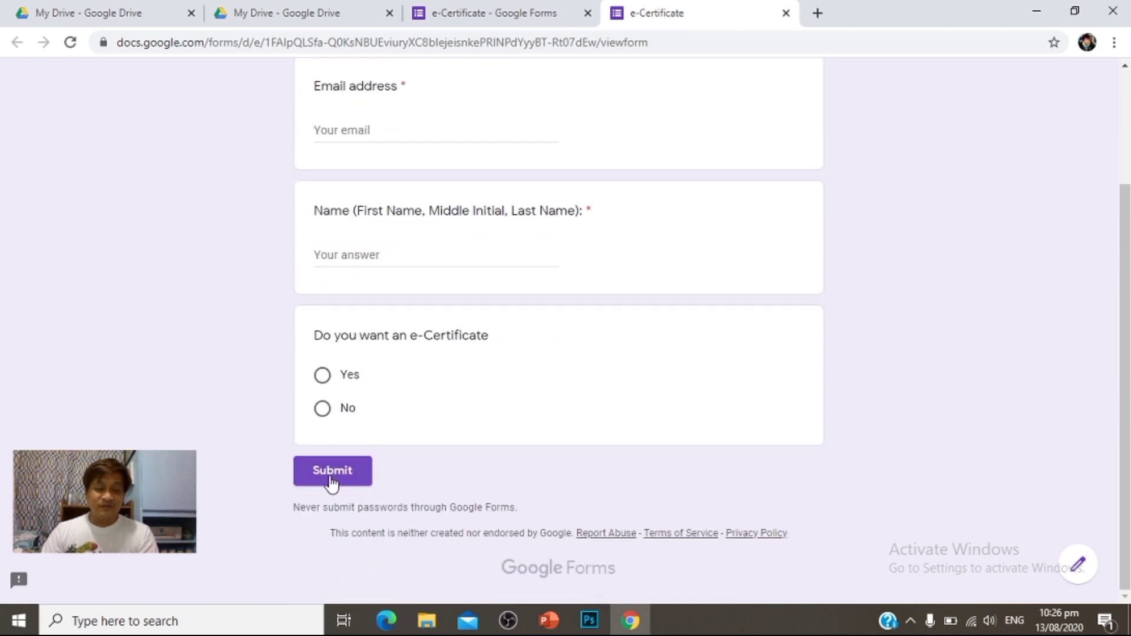
pyautogui.scroll(3, 397, 200)
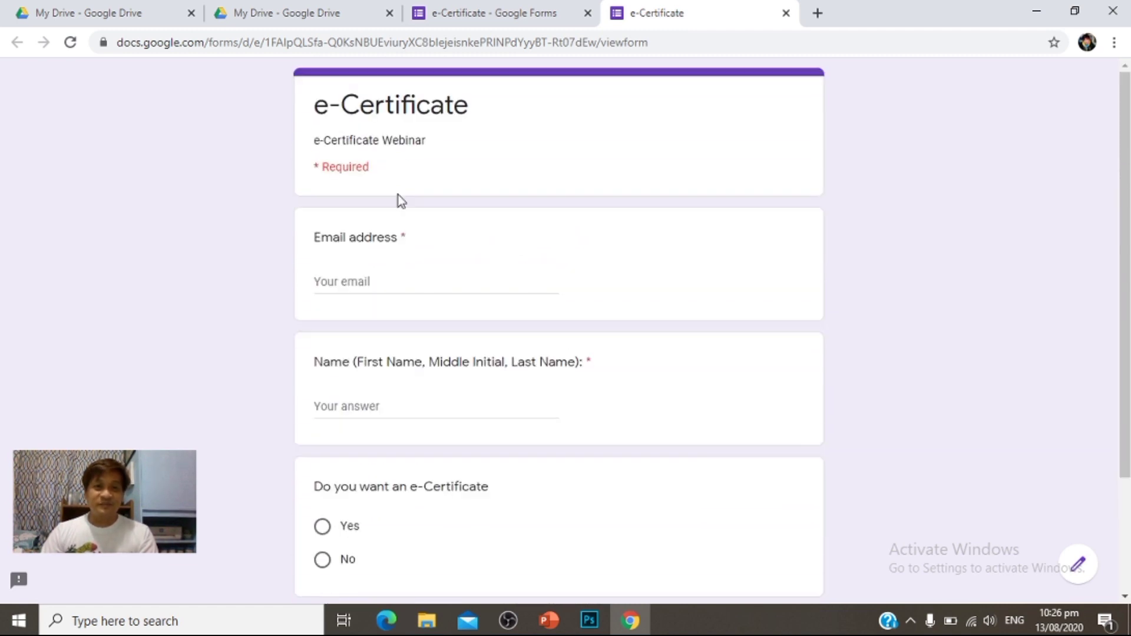
pyautogui.click(785, 14)
pyautogui.scroll(-4, 566, 412)
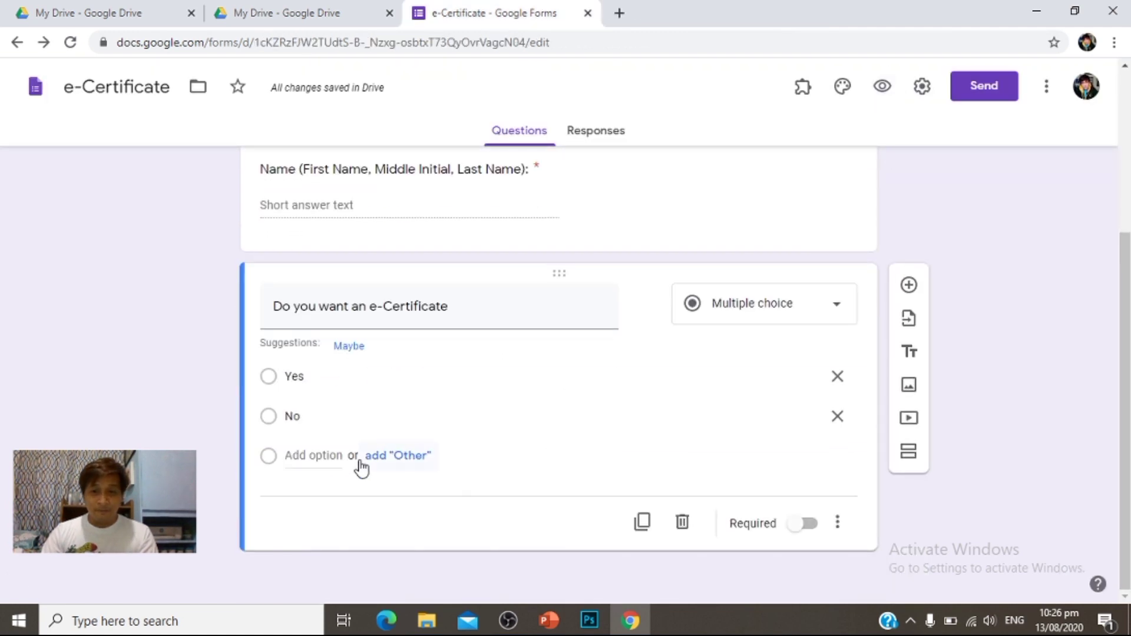
pyautogui.click(809, 527)
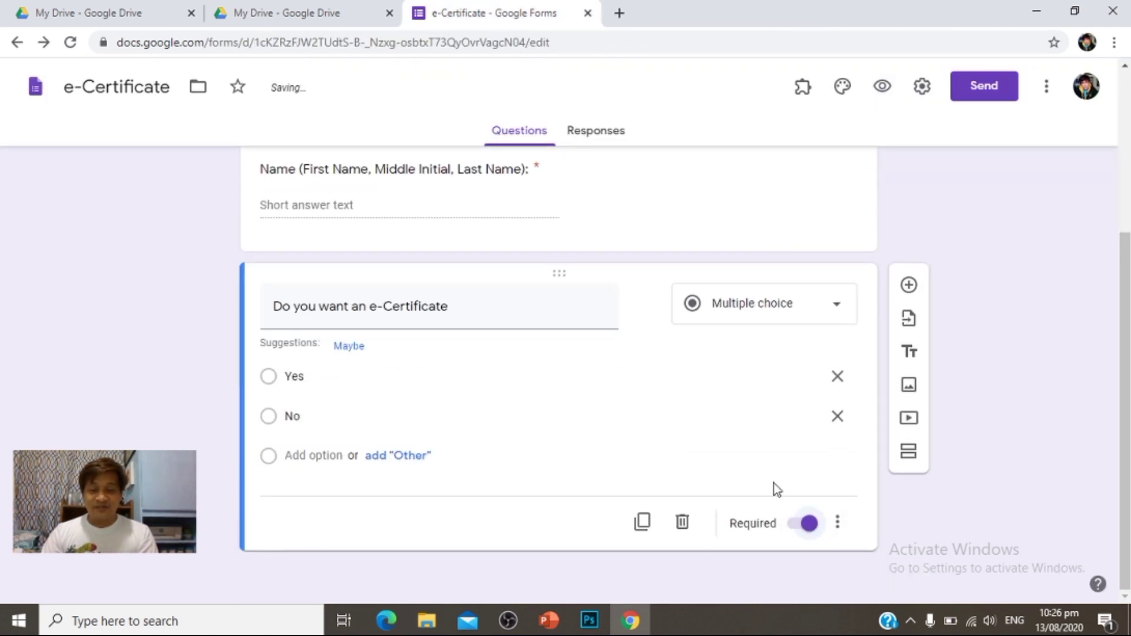
pyautogui.scroll(4, 763, 465)
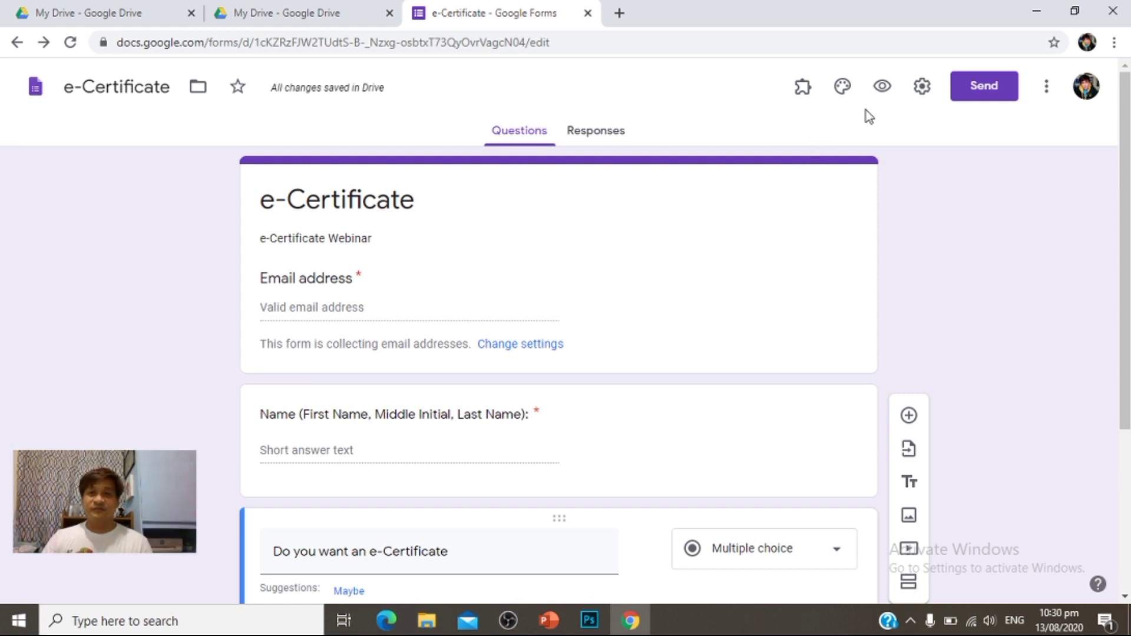
# Step: Look over the form's responses page and its response options, and return to the questions
pyautogui.click(603, 136)
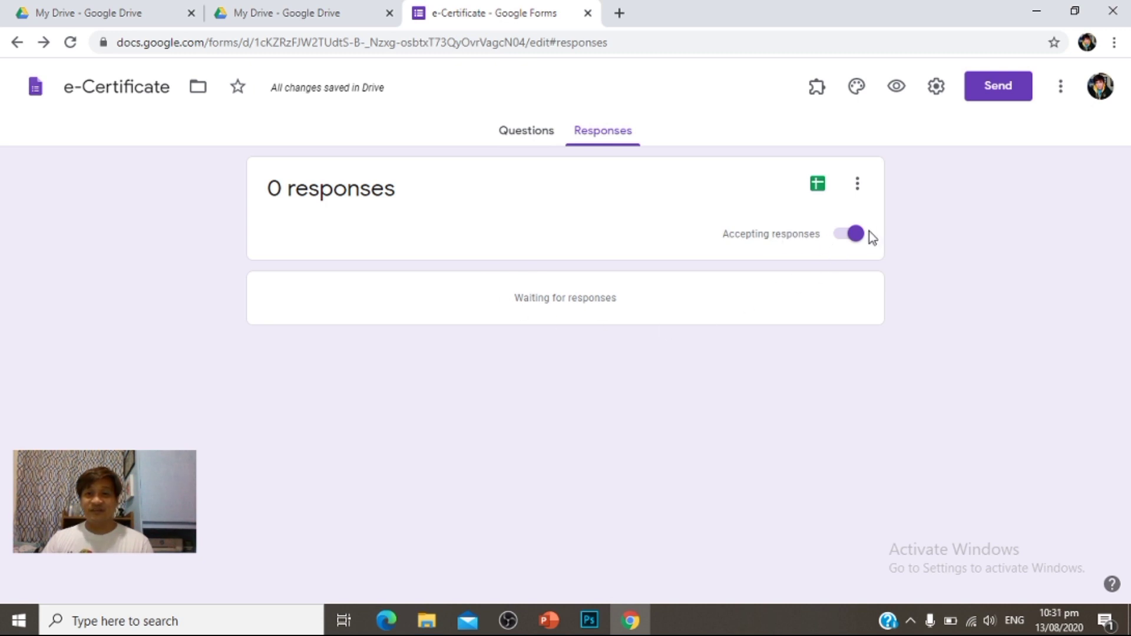
pyautogui.click(857, 184)
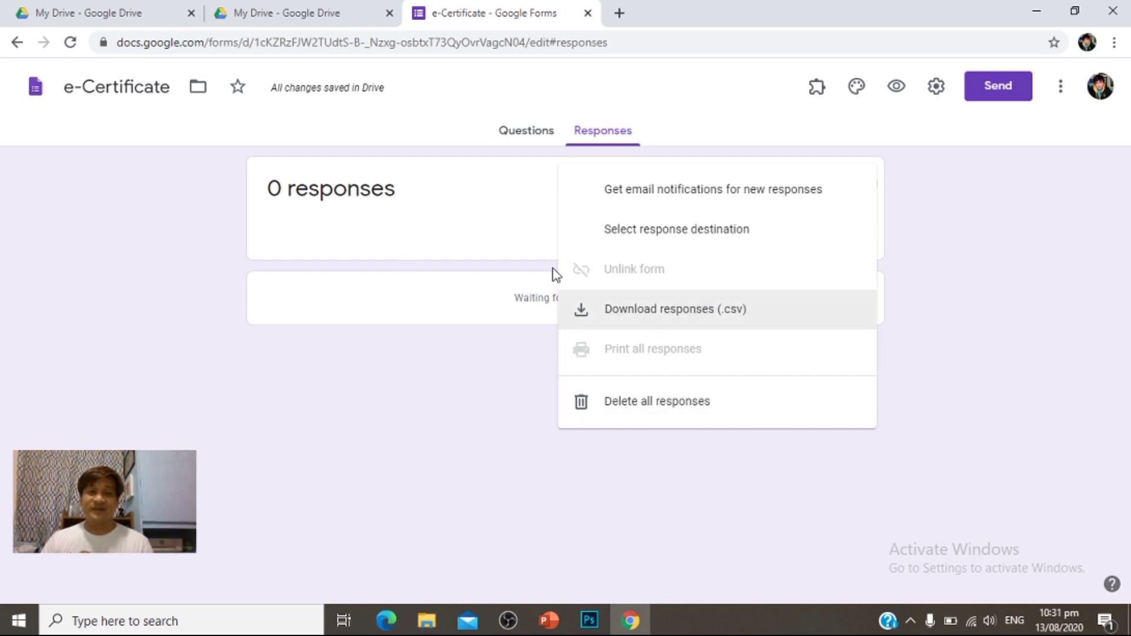
pyautogui.click(525, 131)
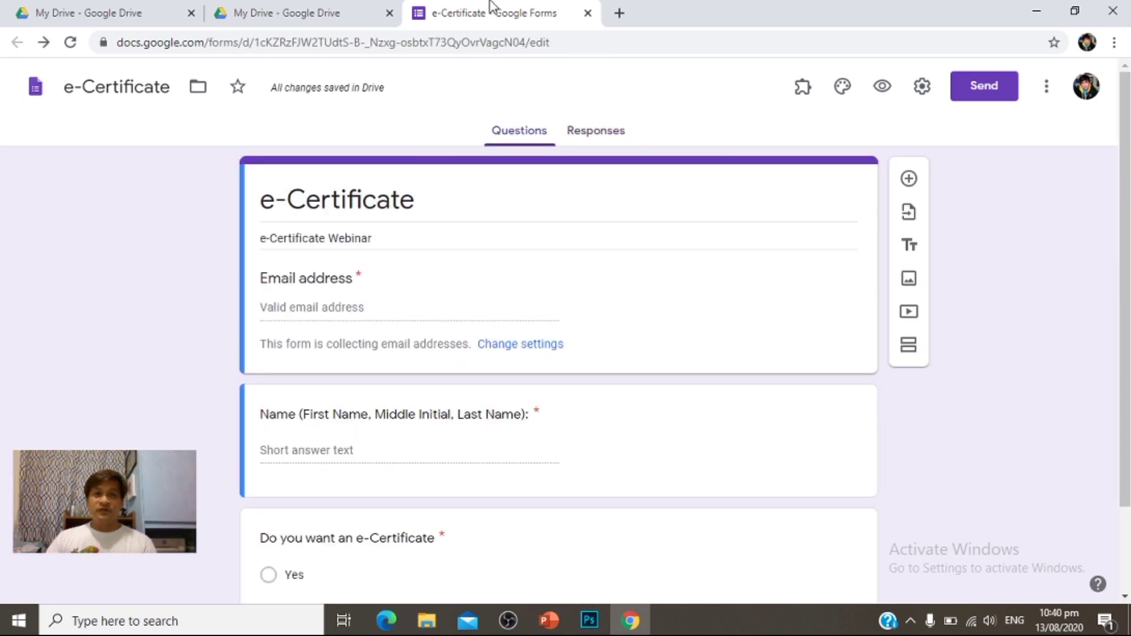
# Step: Close the form, reopen the e-Certificate form from Google Drive and show the Certify'em controls
pyautogui.click(587, 12)
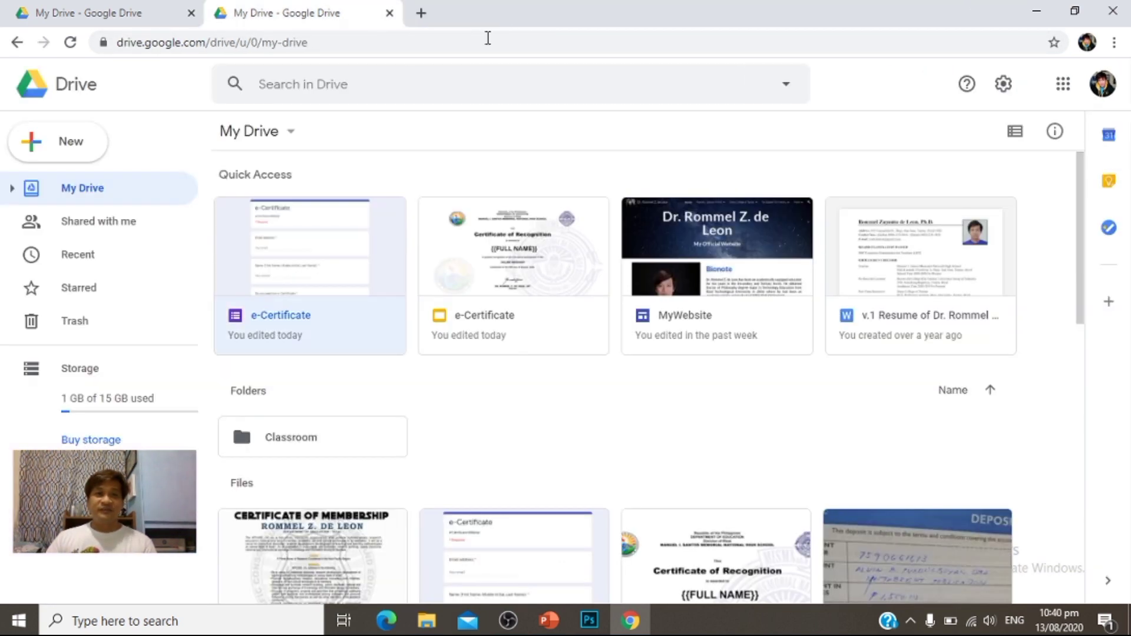
pyautogui.doubleClick(290, 319)
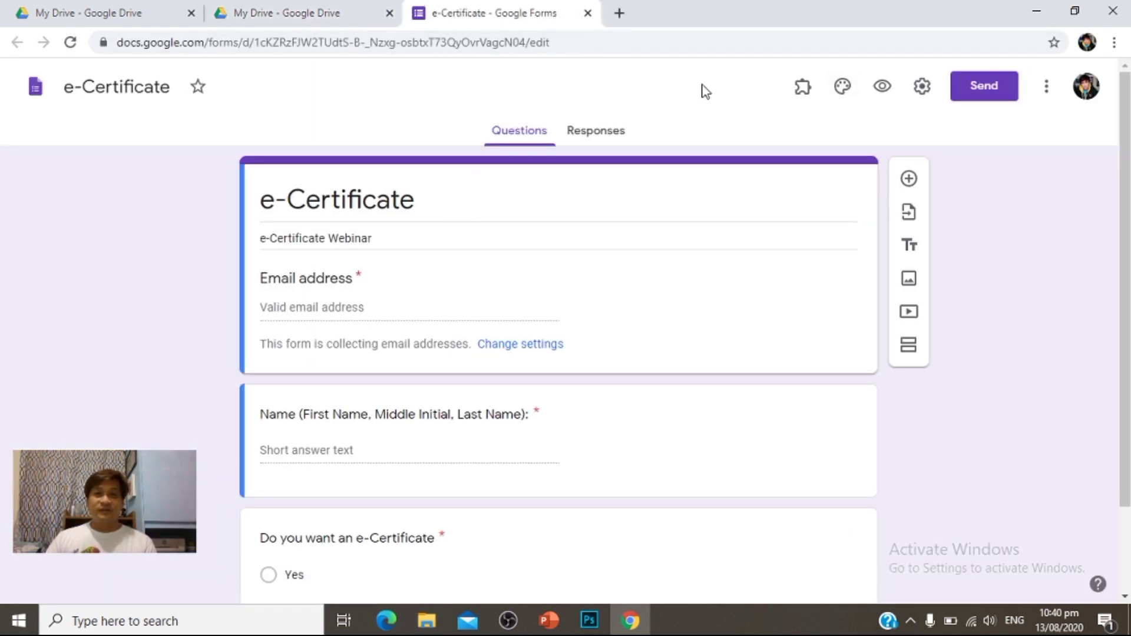
pyautogui.click(804, 88)
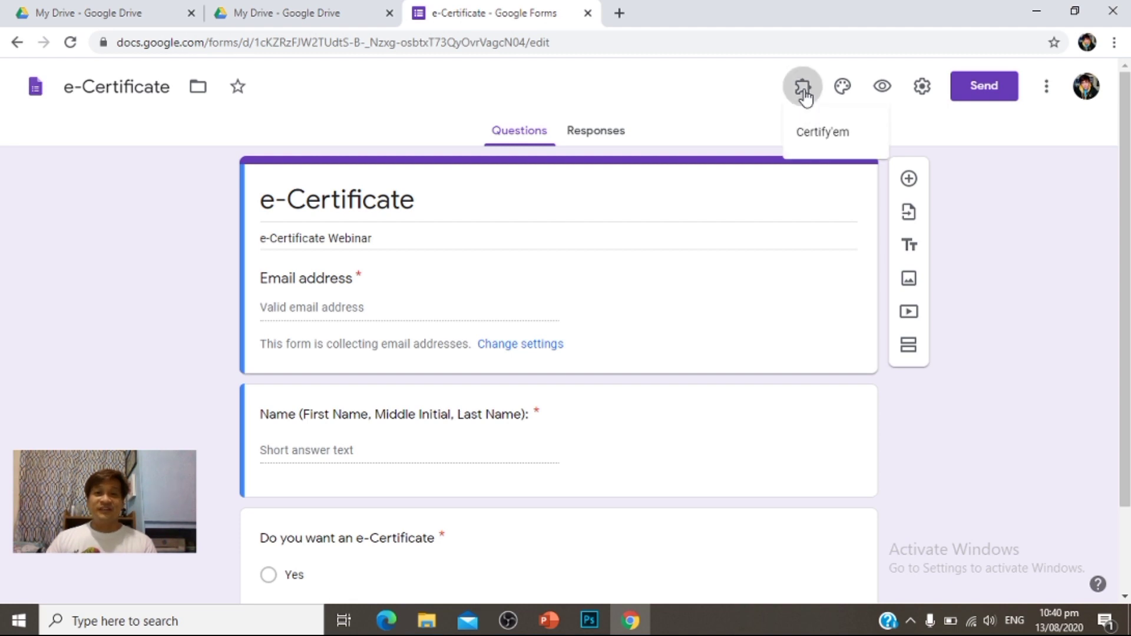
pyautogui.click(812, 131)
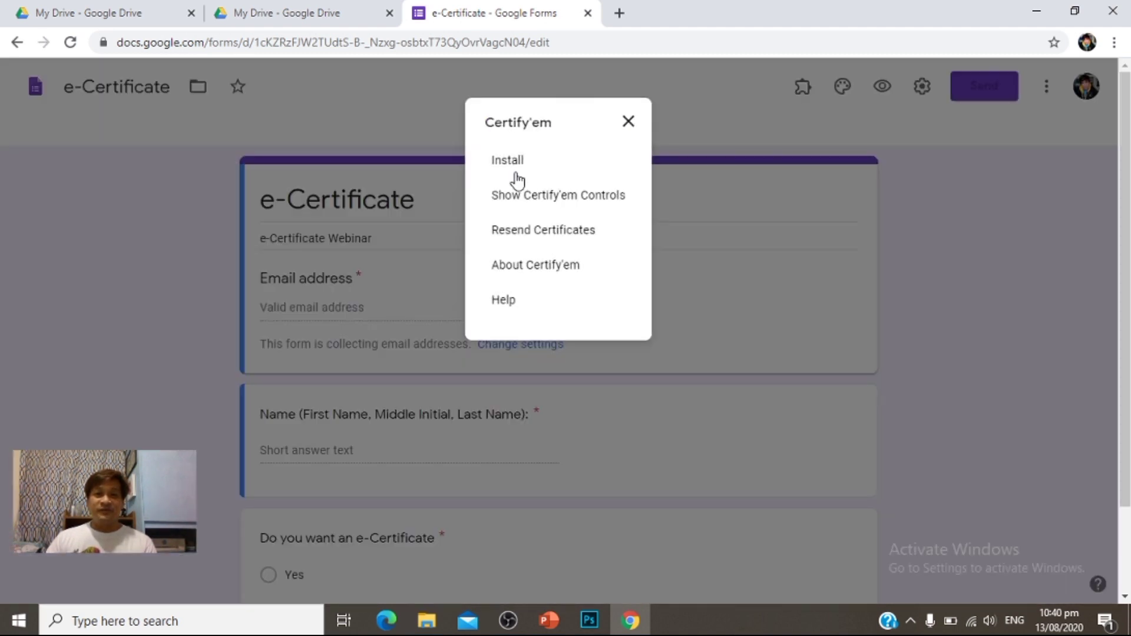
pyautogui.click(547, 193)
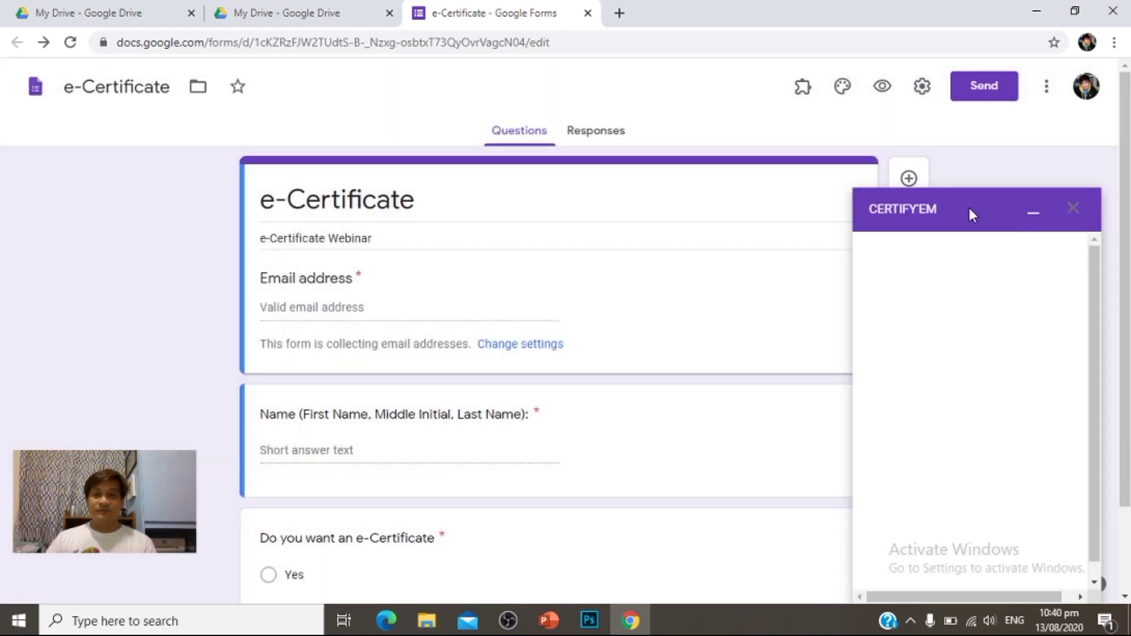
pyautogui.scroll(-1, 969, 214)
pyautogui.scroll(1, 984, 214)
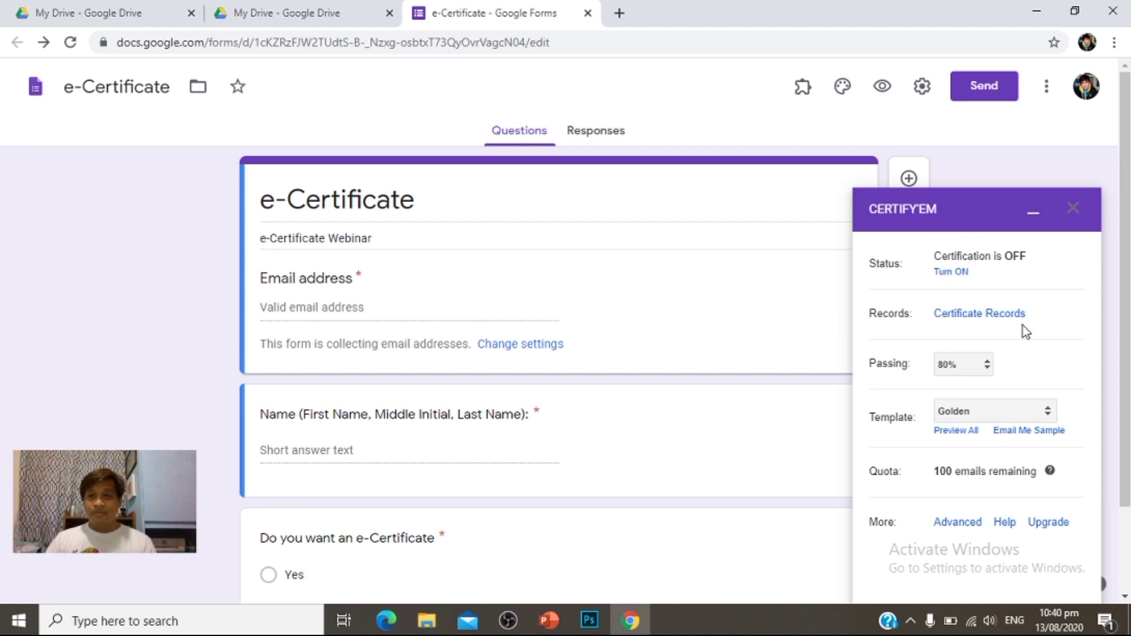
pyautogui.scroll(-2, 984, 321)
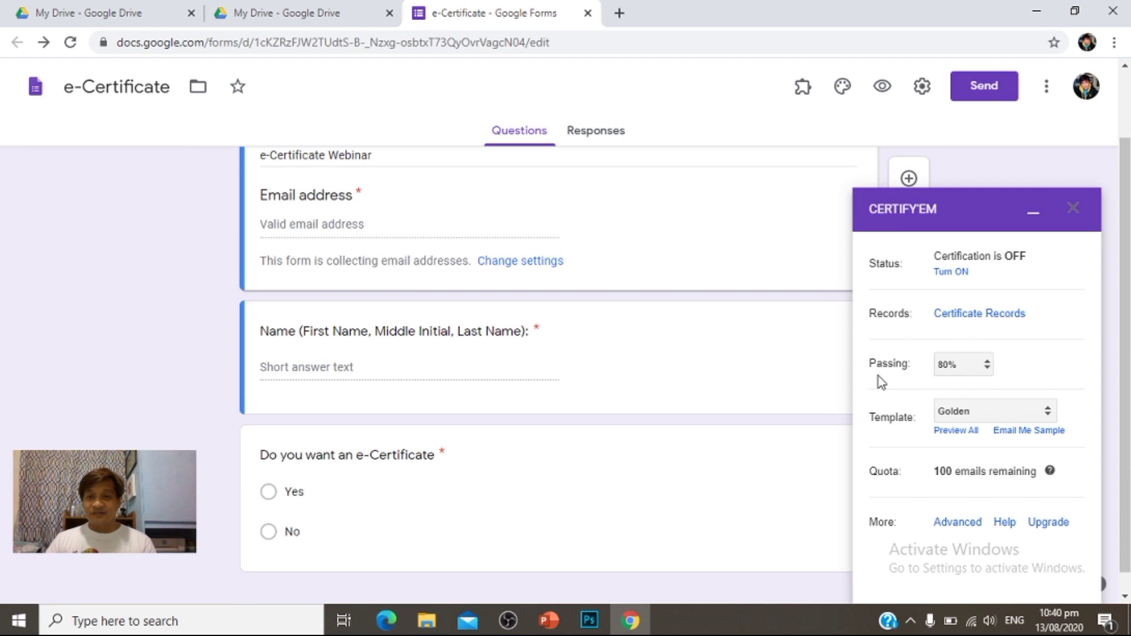
pyautogui.scroll(-1, 942, 377)
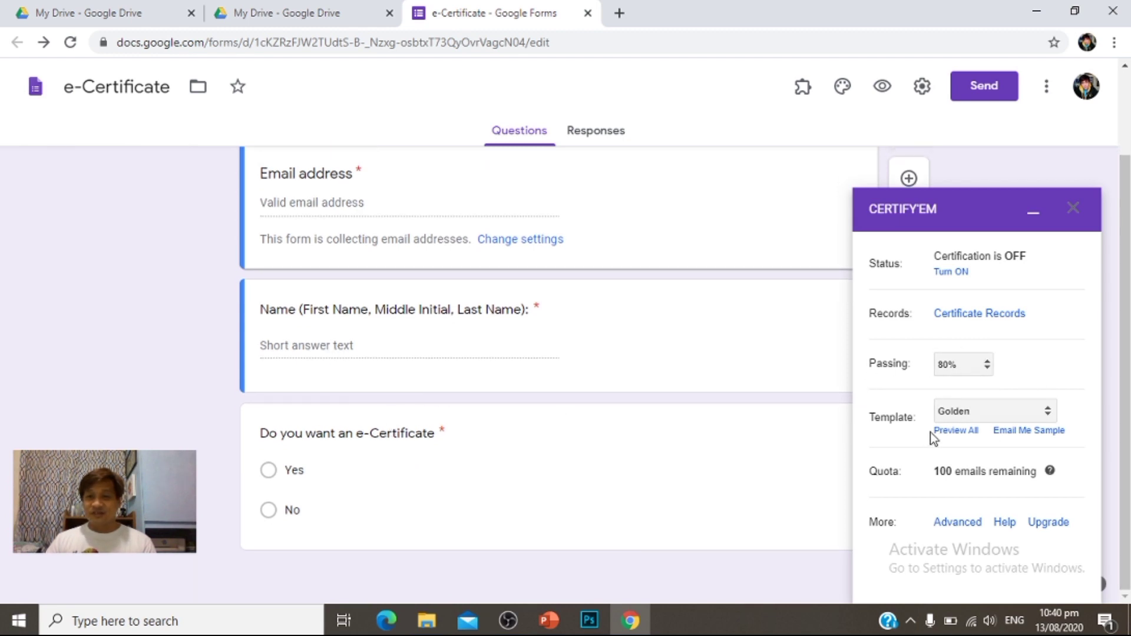
# Step: Set Certify'em to use a custom template, choosing the e-Certificate presentation, and save the changes
pyautogui.click(1046, 416)
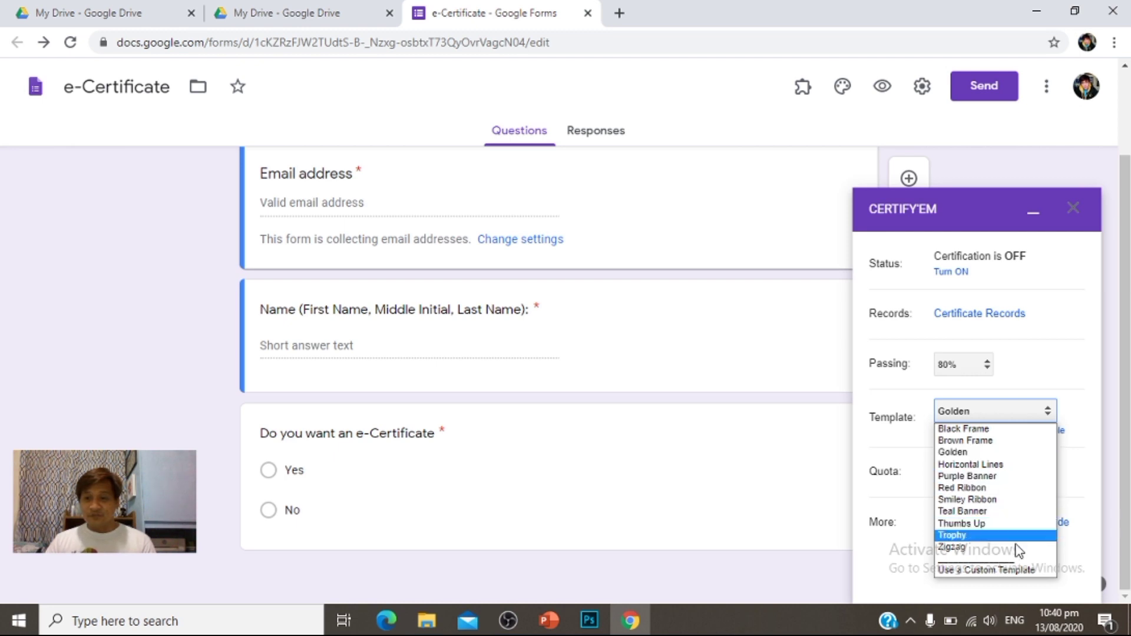
pyautogui.click(993, 570)
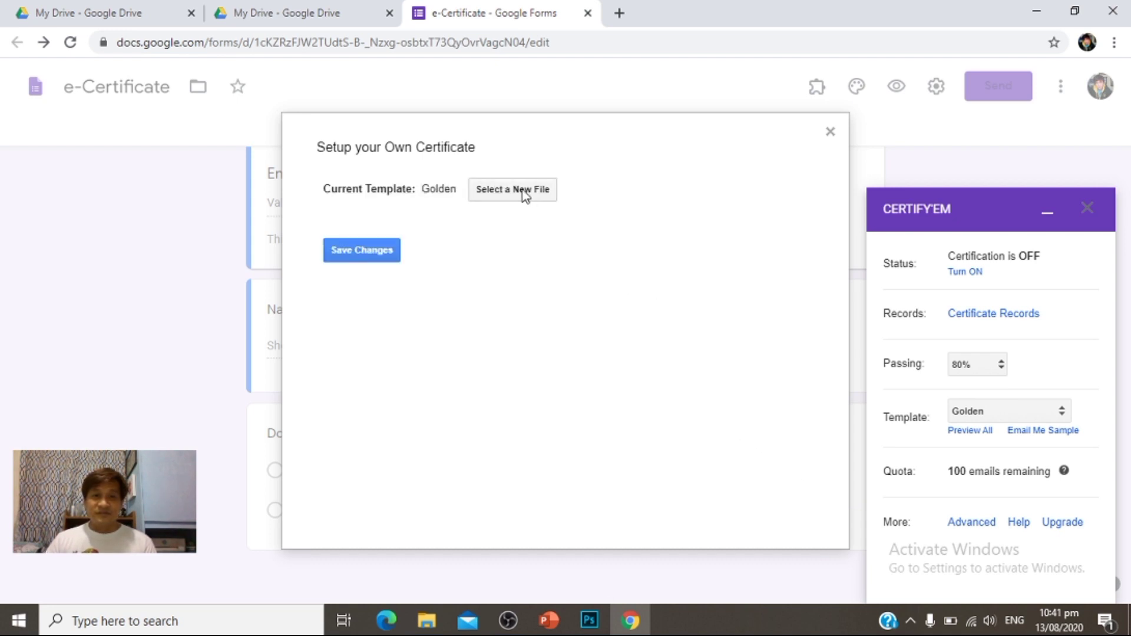
pyautogui.click(521, 189)
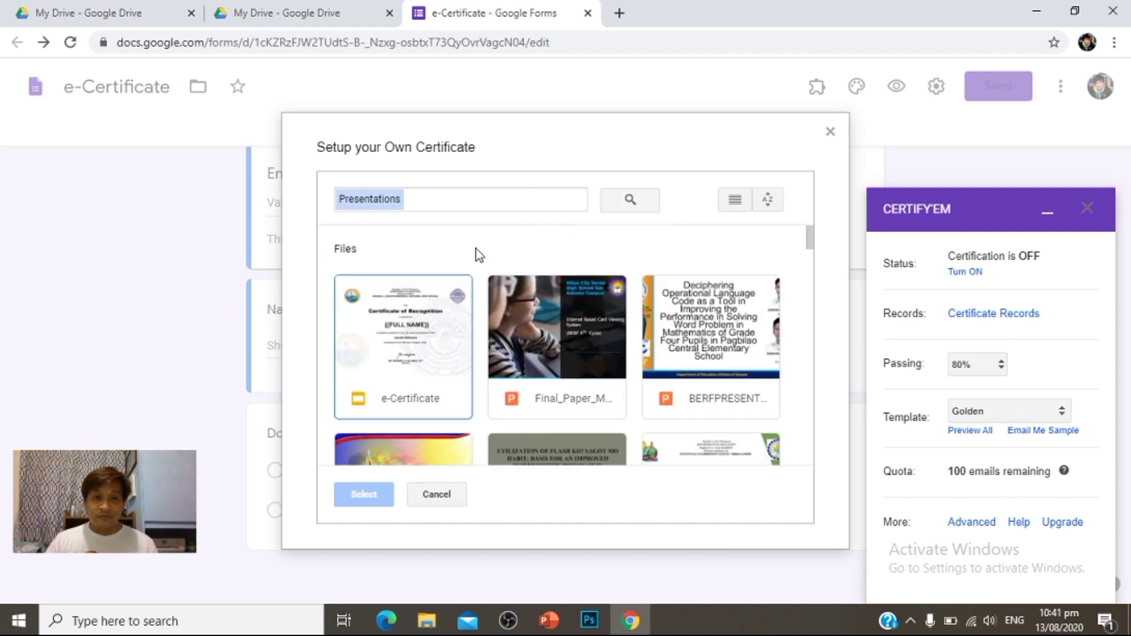
pyautogui.scroll(-3, 476, 249)
pyautogui.scroll(3, 476, 248)
pyautogui.click(639, 202)
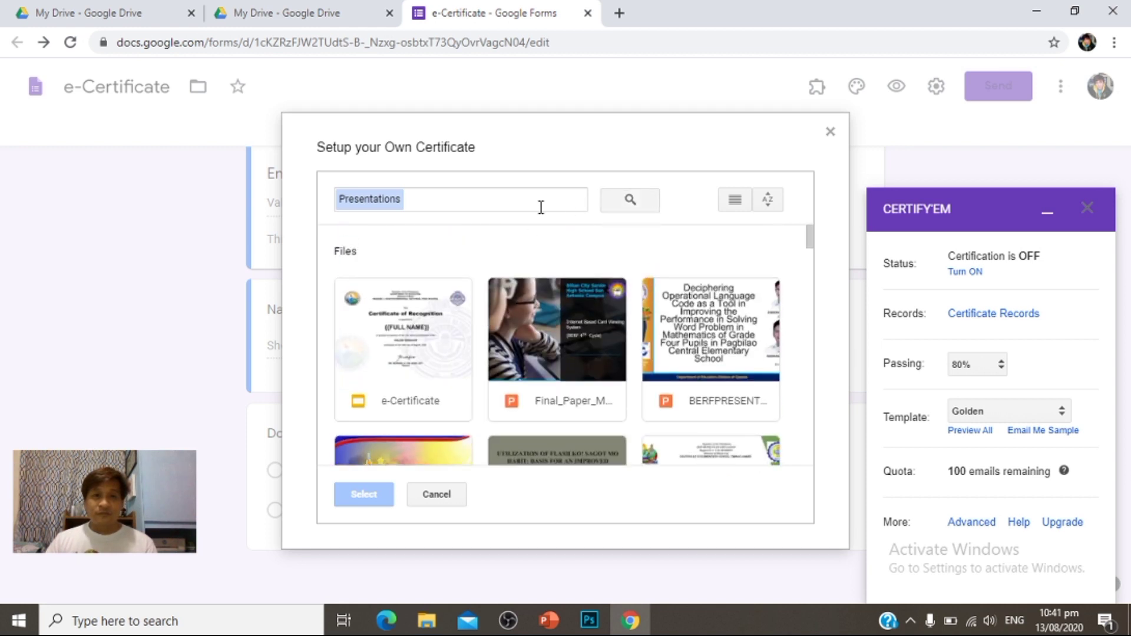
pyautogui.click(380, 321)
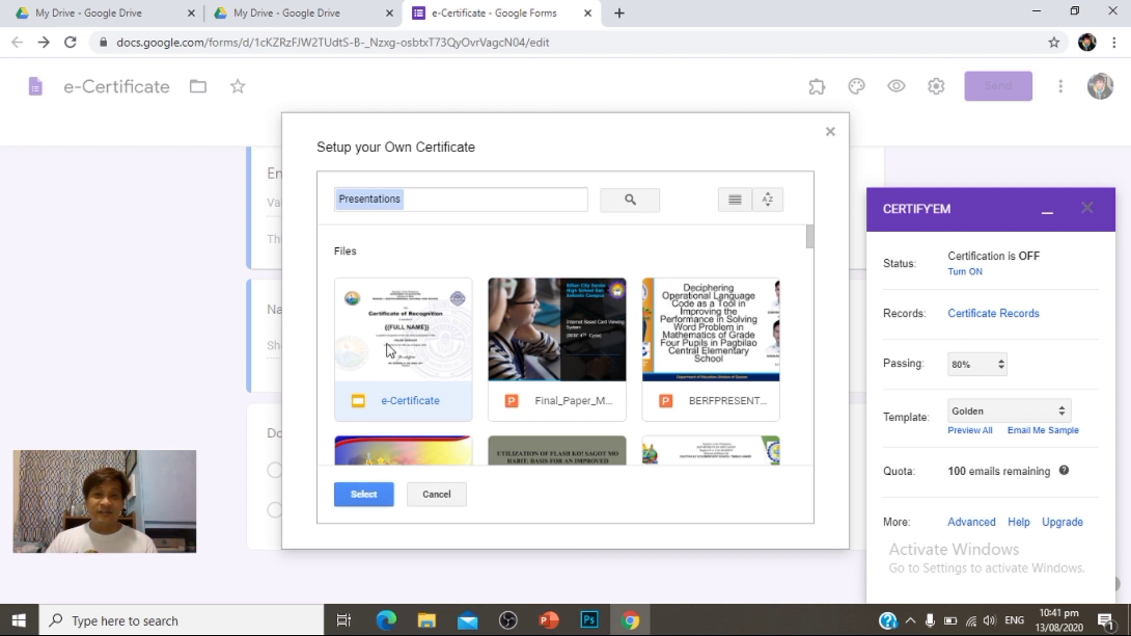
pyautogui.click(366, 495)
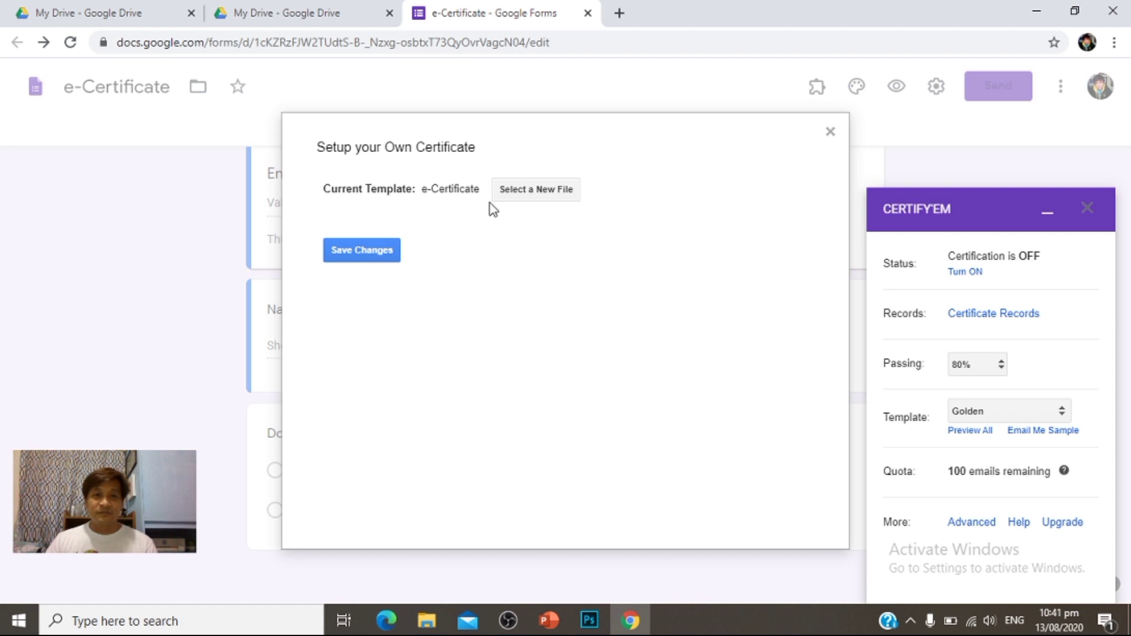
pyautogui.click(343, 259)
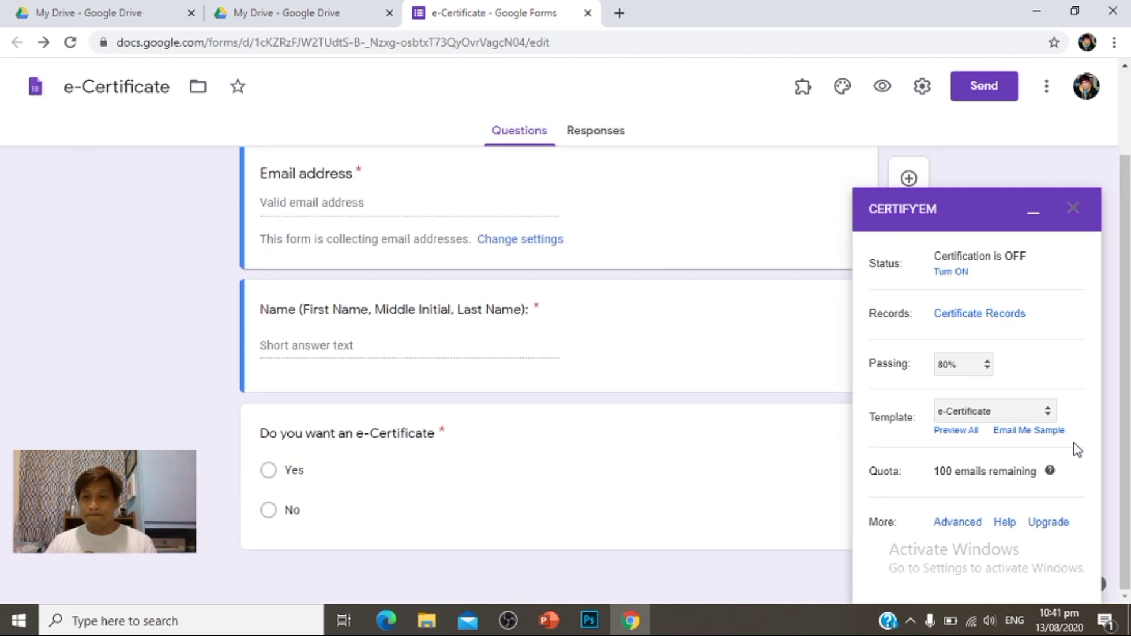
# Step: Have Certify'em email a sample certificate, and open the "Your Sample Certificate!" message in Gmail in a new browser tab
pyautogui.click(1019, 430)
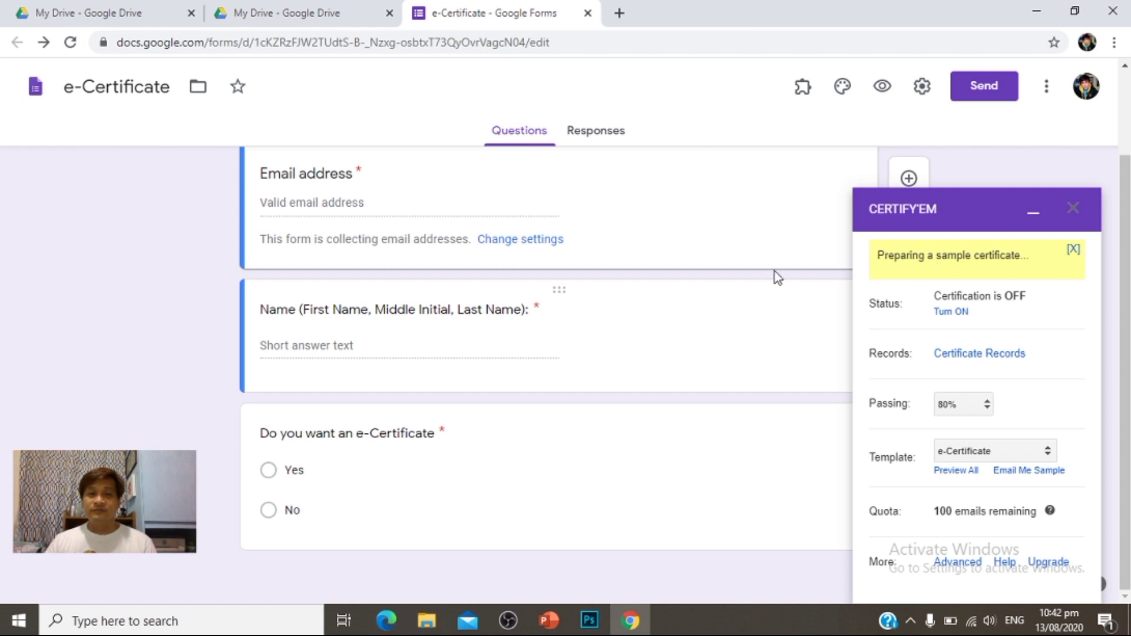
pyautogui.scroll(2, 787, 266)
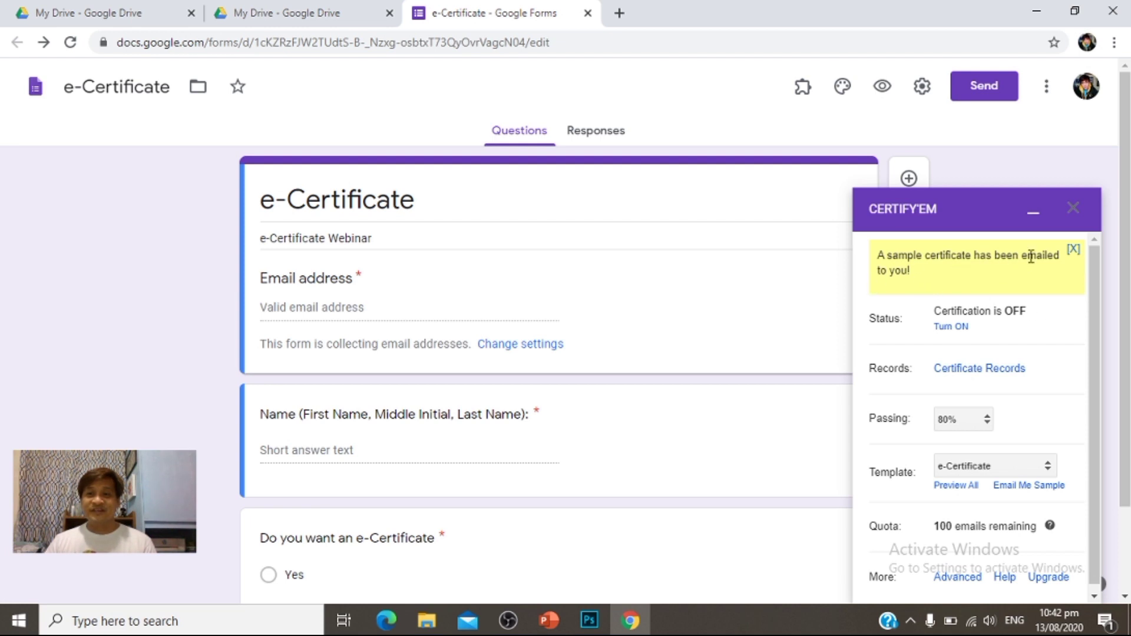
pyautogui.click(618, 15)
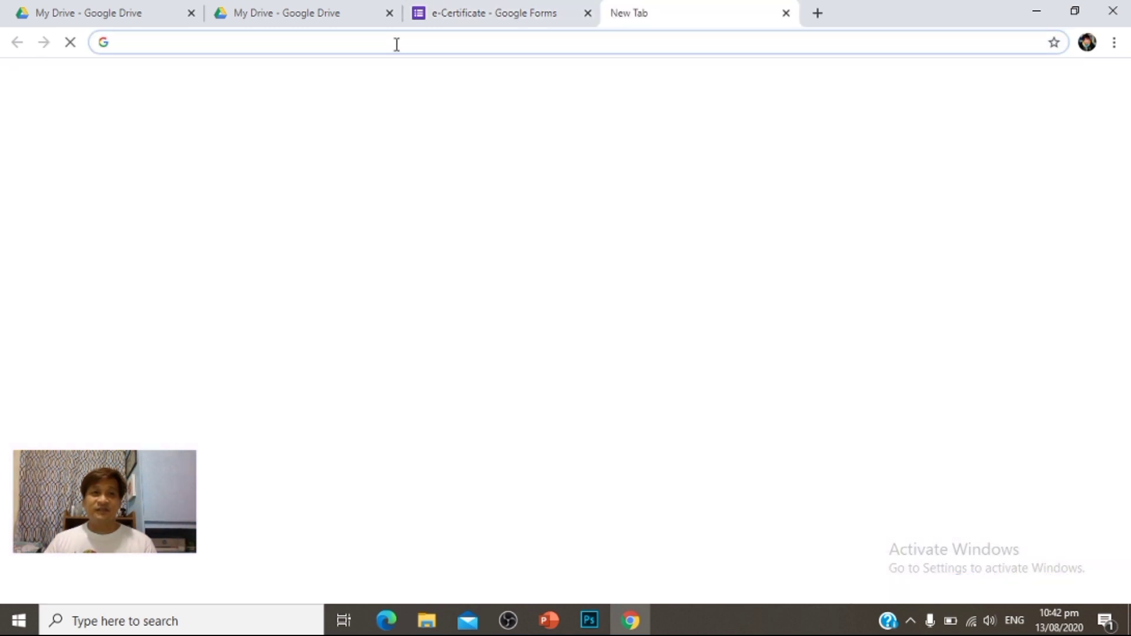
pyautogui.click(396, 44)
pyautogui.write('g')
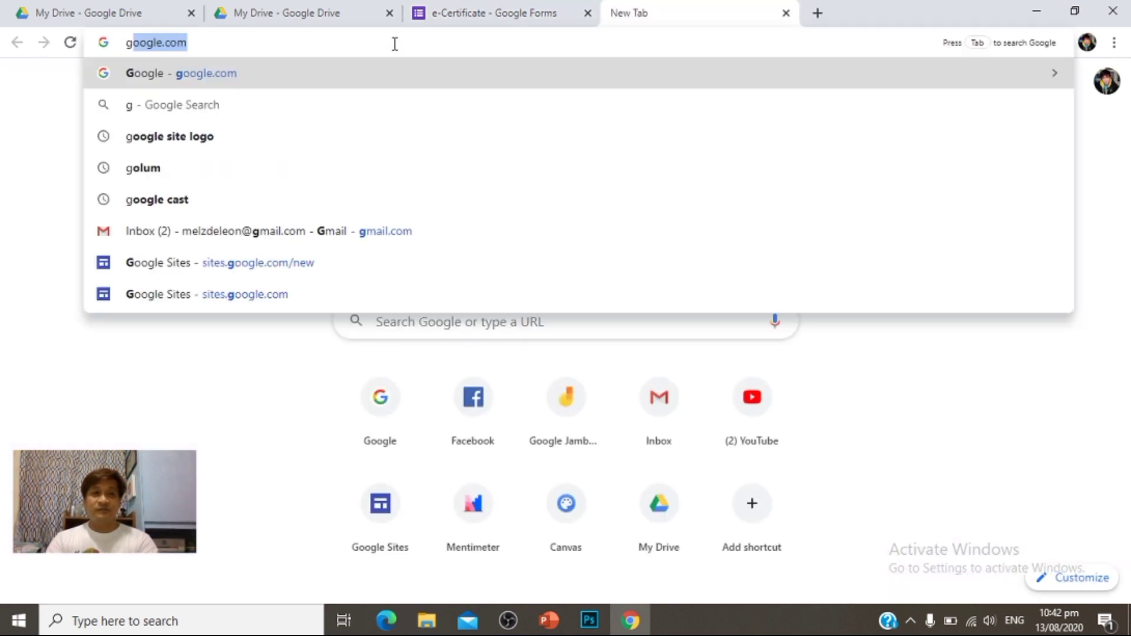
pyautogui.write('o')
pyautogui.press('Return')
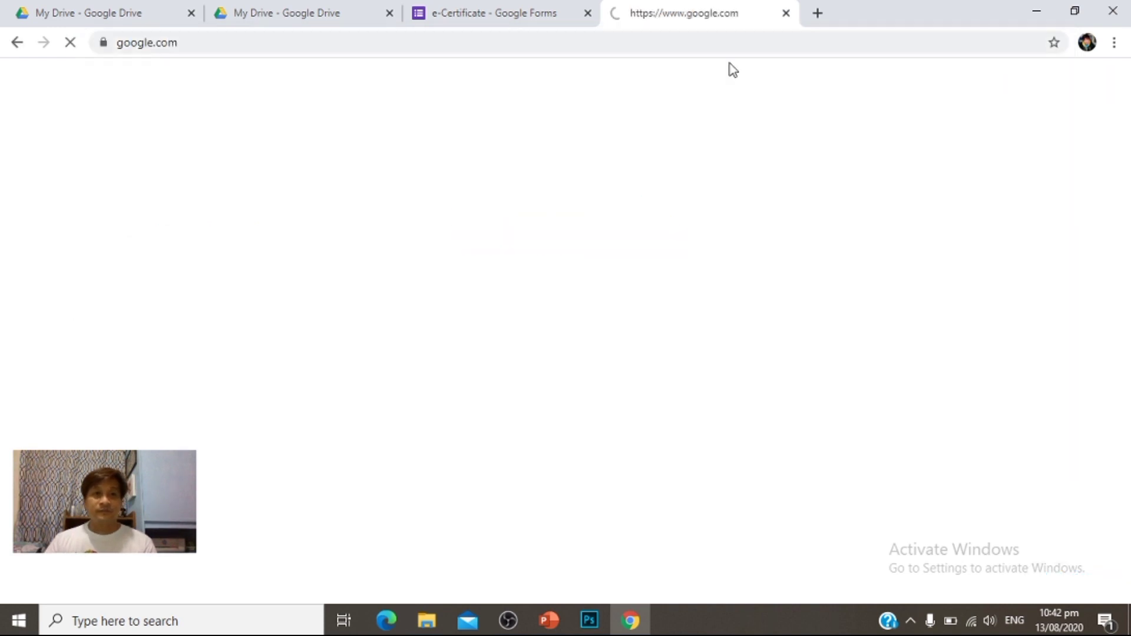
pyautogui.click(969, 84)
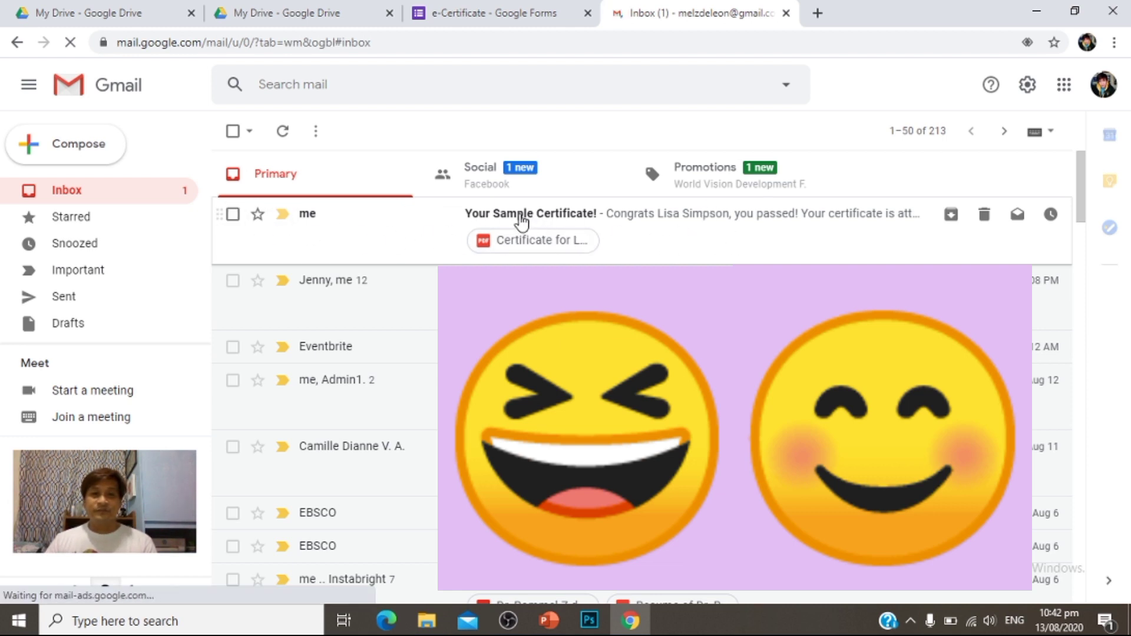
pyautogui.click(315, 221)
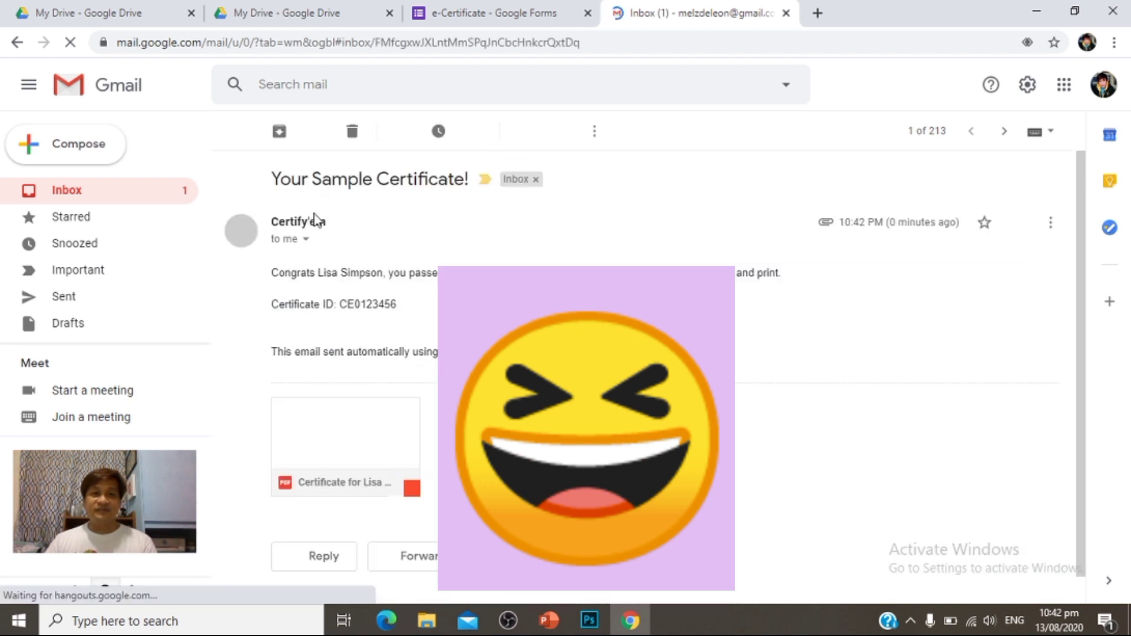
# Step: Download the PDF certificate attached to the sample message and open the downloaded file
pyautogui.scroll(-1, 312, 308)
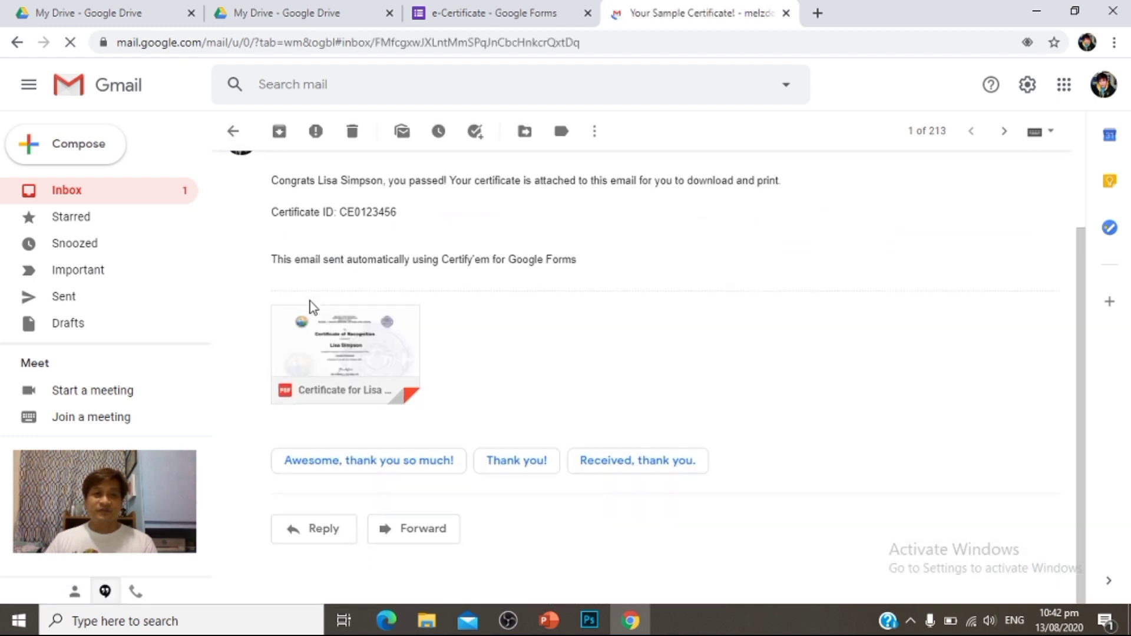
pyautogui.scroll(2, 297, 270)
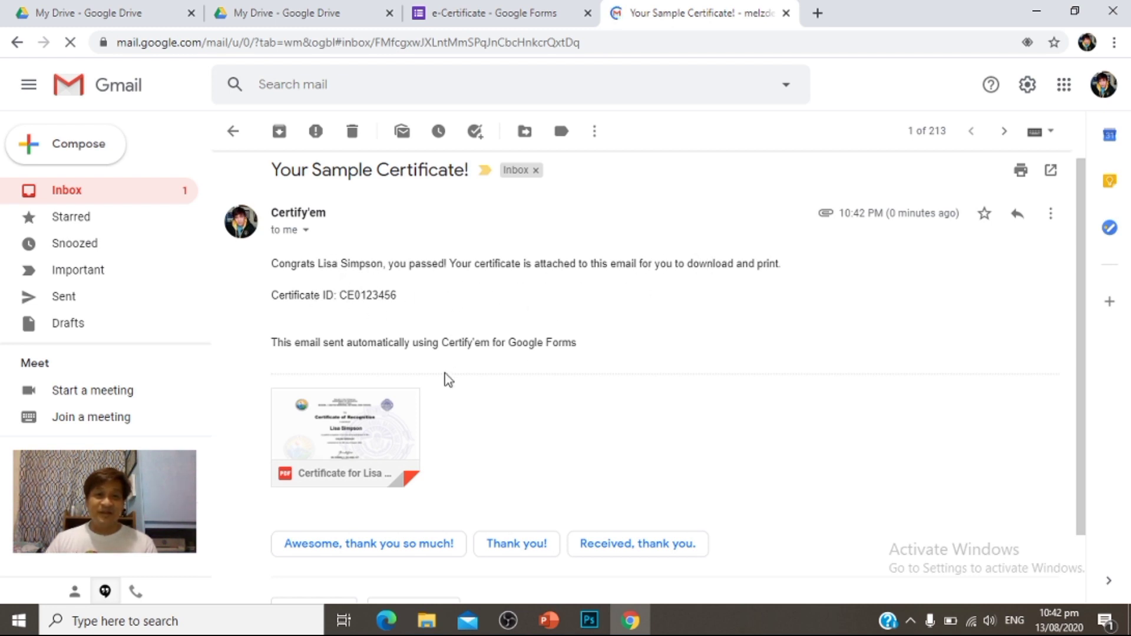
pyautogui.moveTo(344, 430)
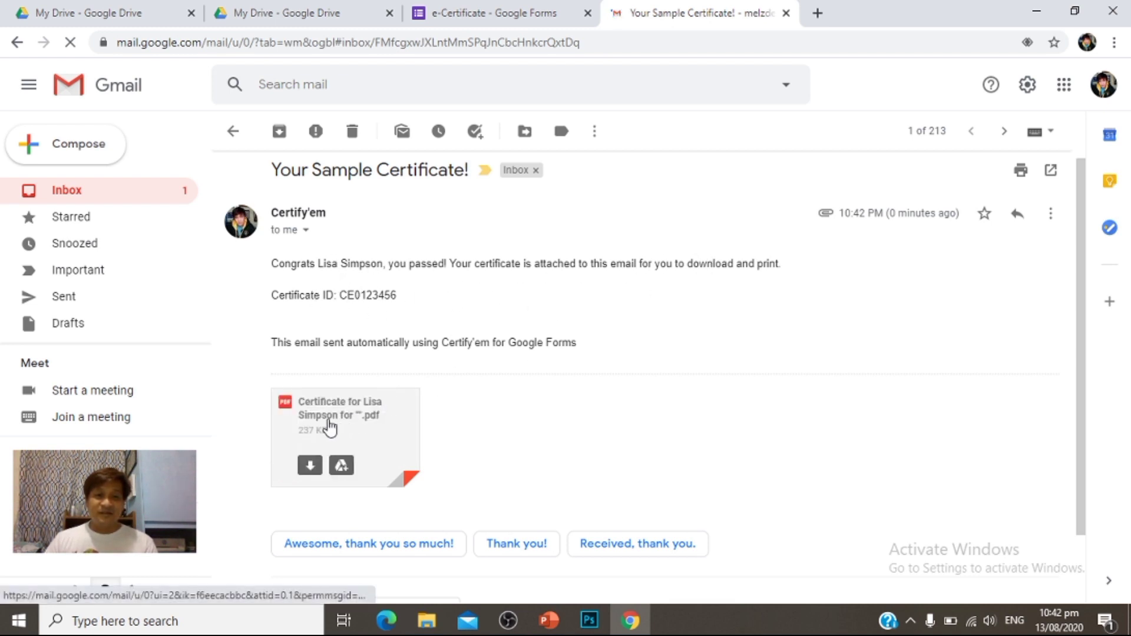
pyautogui.click(309, 466)
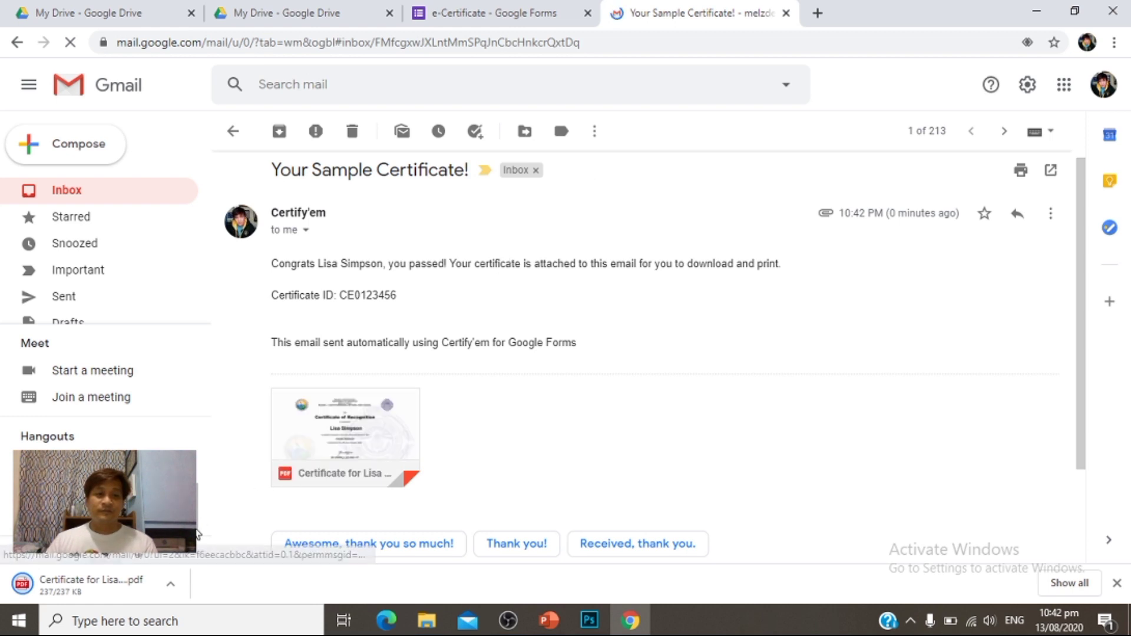
pyautogui.click(94, 582)
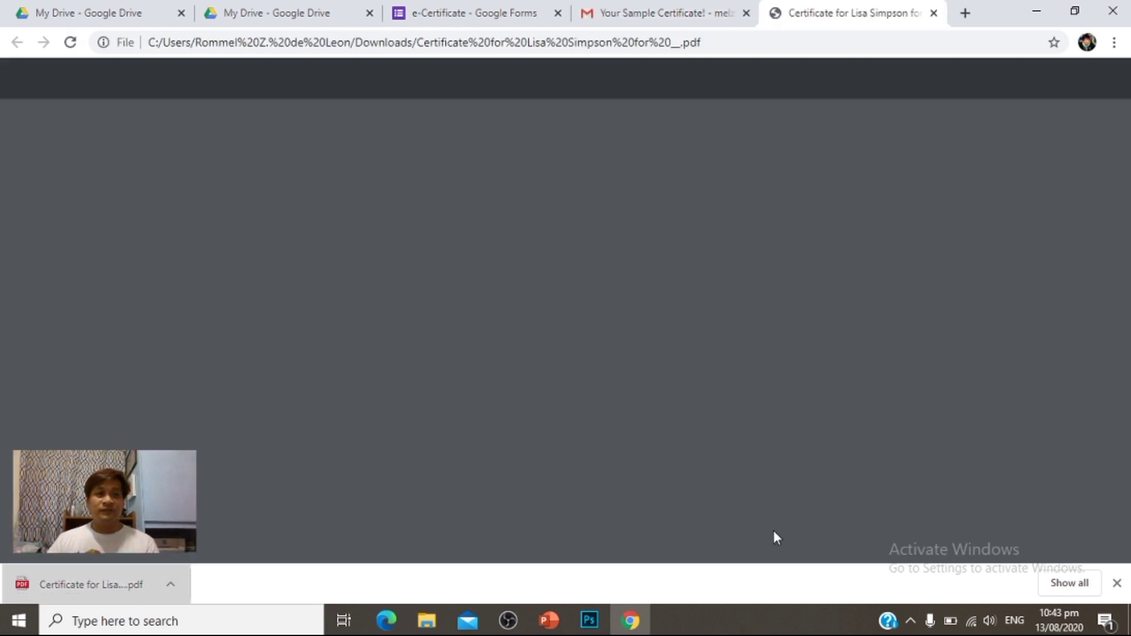